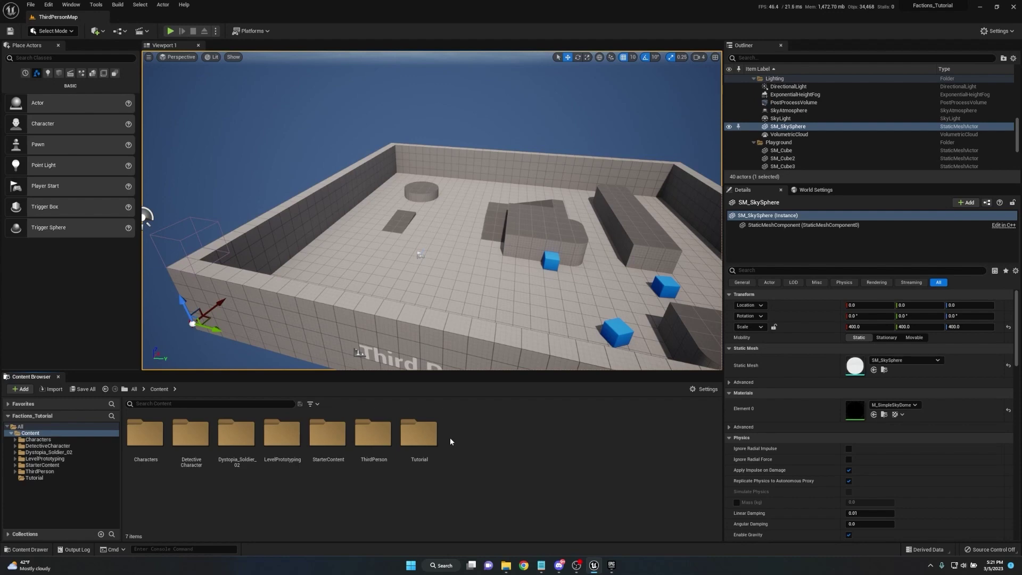
# Step: Create a Character-based Blueprint class named Enemy_MASTER in the Tutorial folder
pyautogui.doubleClick(417, 438)
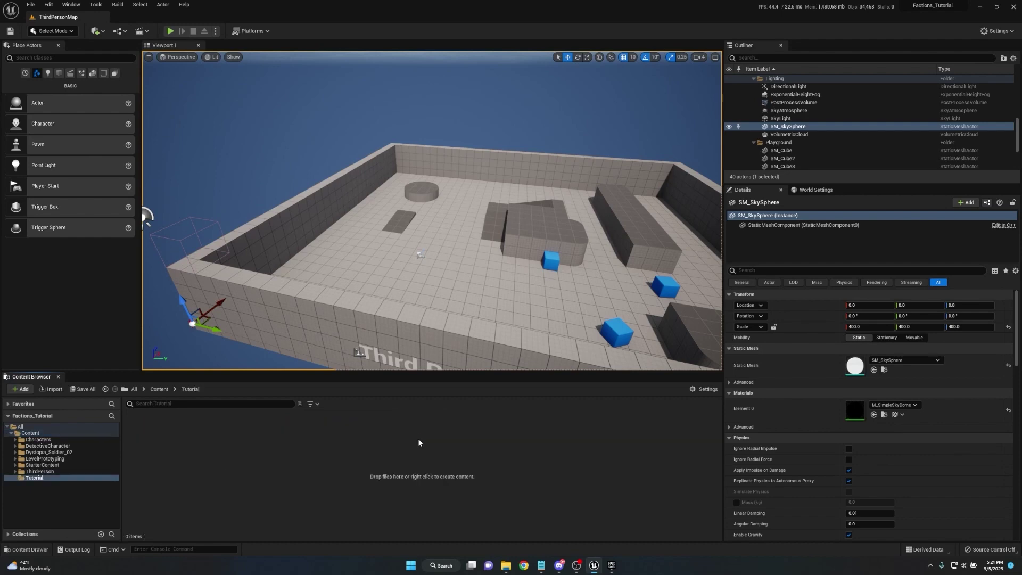
pyautogui.rightClick(227, 449)
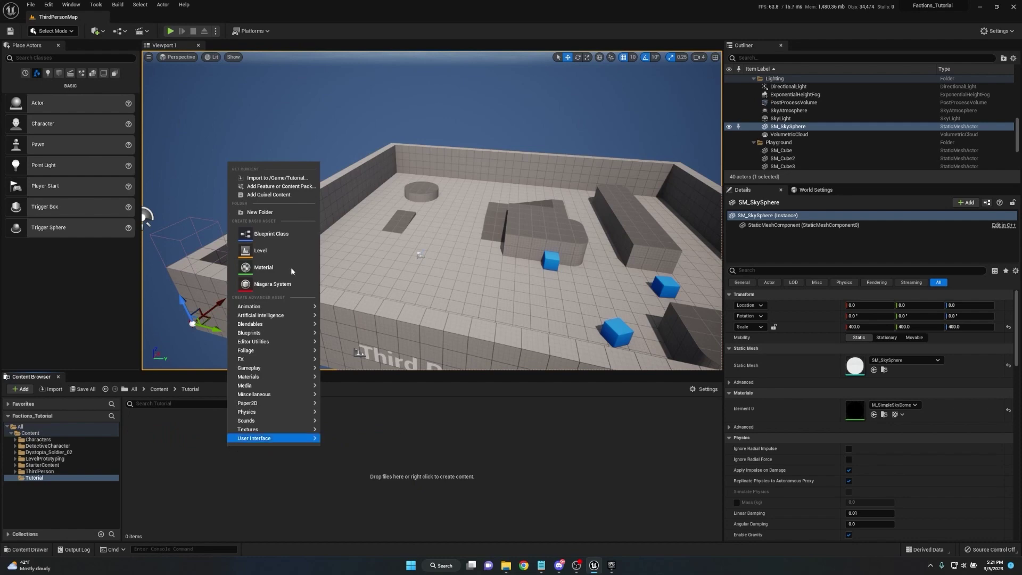
pyautogui.click(270, 236)
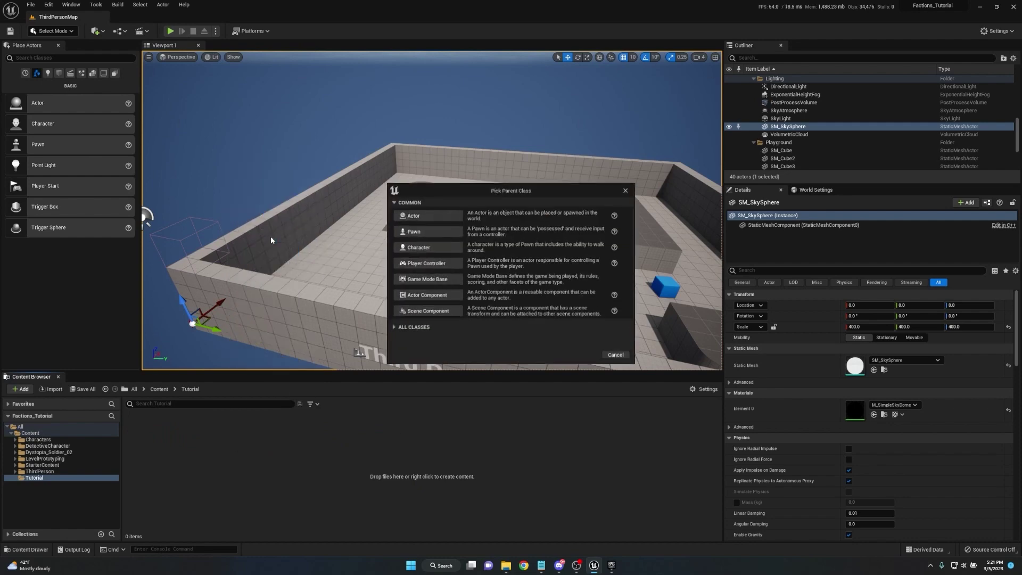
pyautogui.click(421, 248)
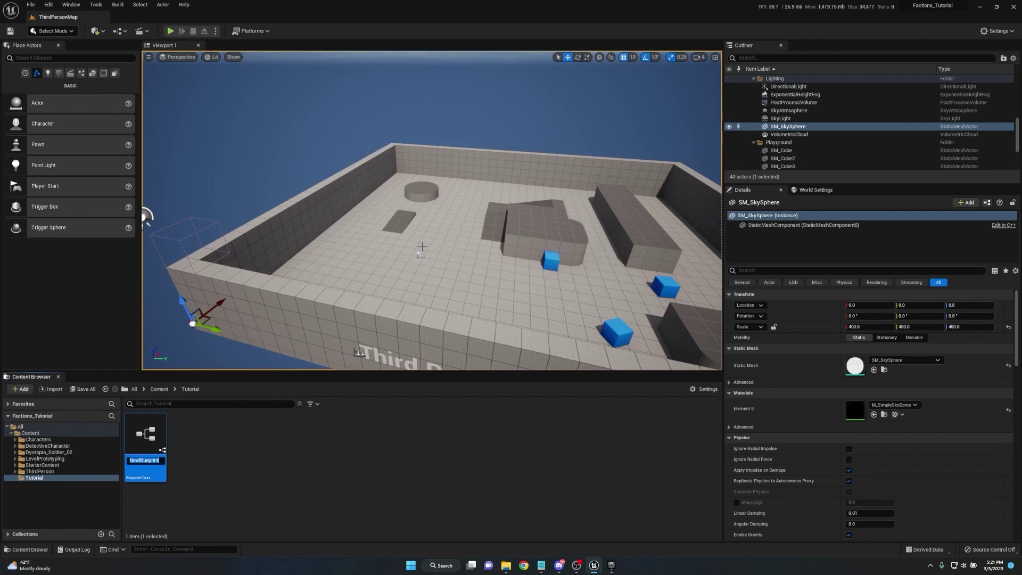
pyautogui.write('Enemy_MASET')
pyautogui.press('BackSpace')
pyautogui.press('BackSpace')
pyautogui.write('TER')
pyautogui.press('Return')
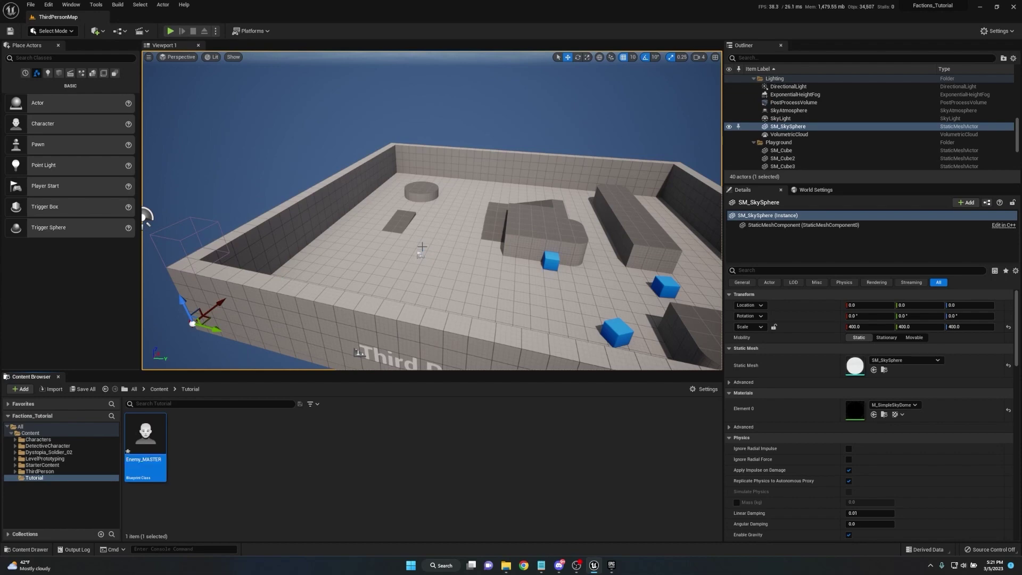
# Step: Create a Blueprint class with AIController as its parent in the Tutorial folder and name it Enemy_Controller
pyautogui.rightClick(193, 445)
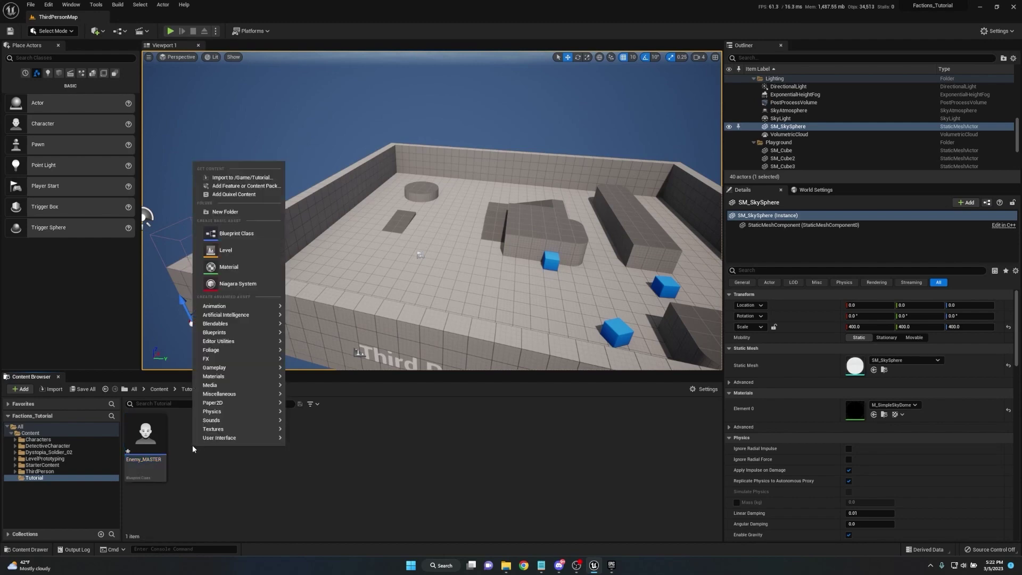
pyautogui.click(255, 230)
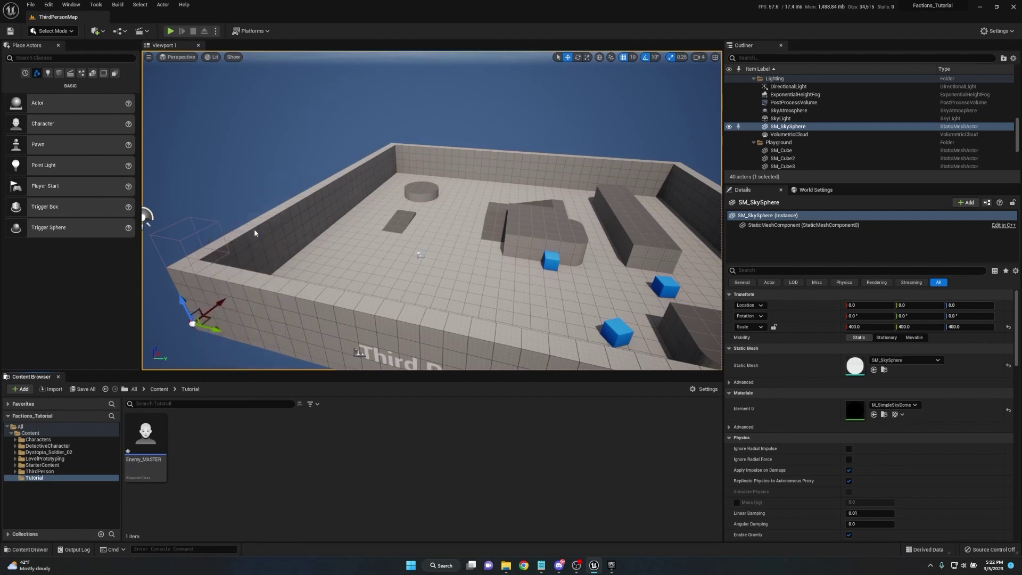
pyautogui.click(395, 328)
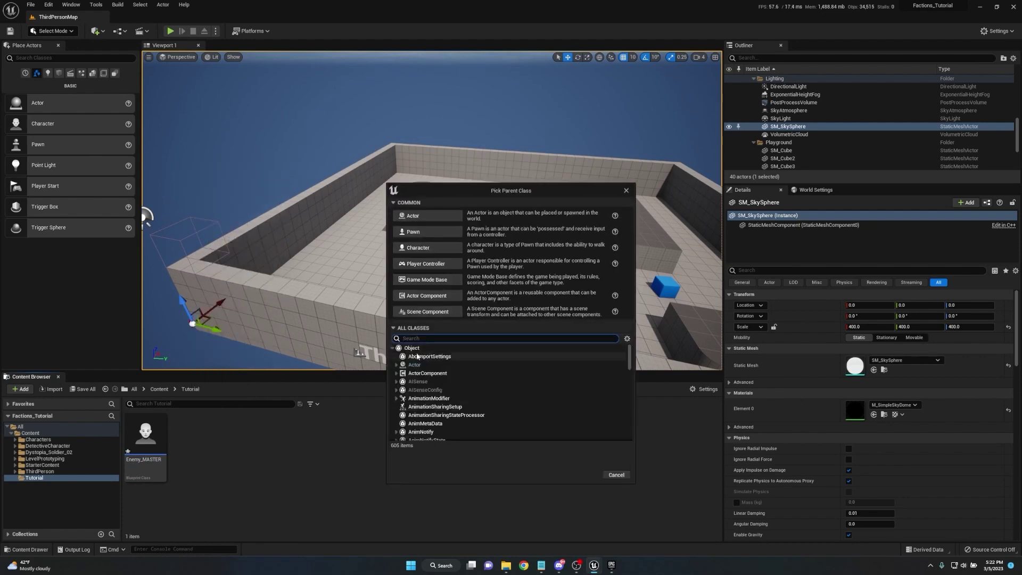
pyautogui.write('AI controller')
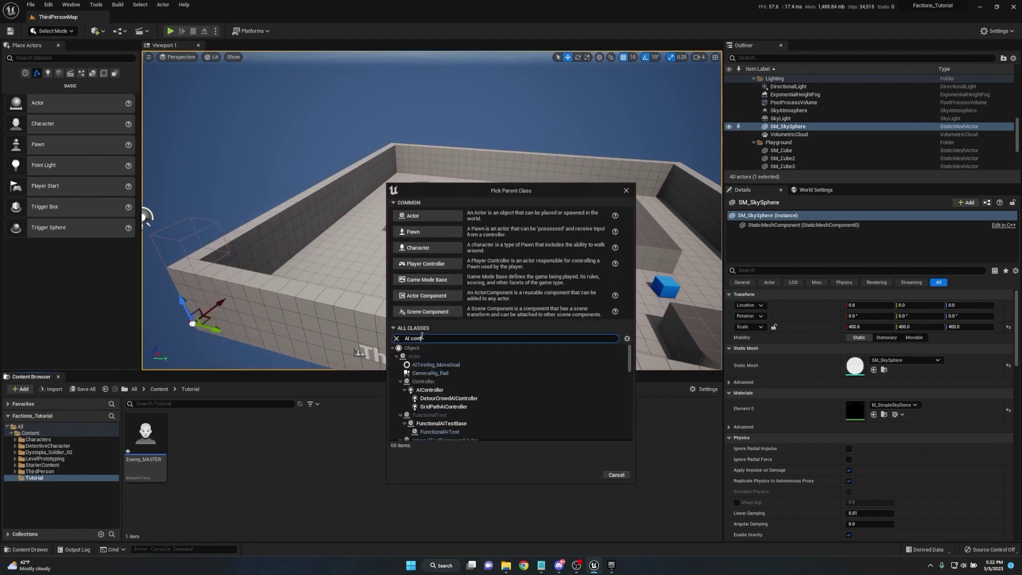
pyautogui.click(429, 373)
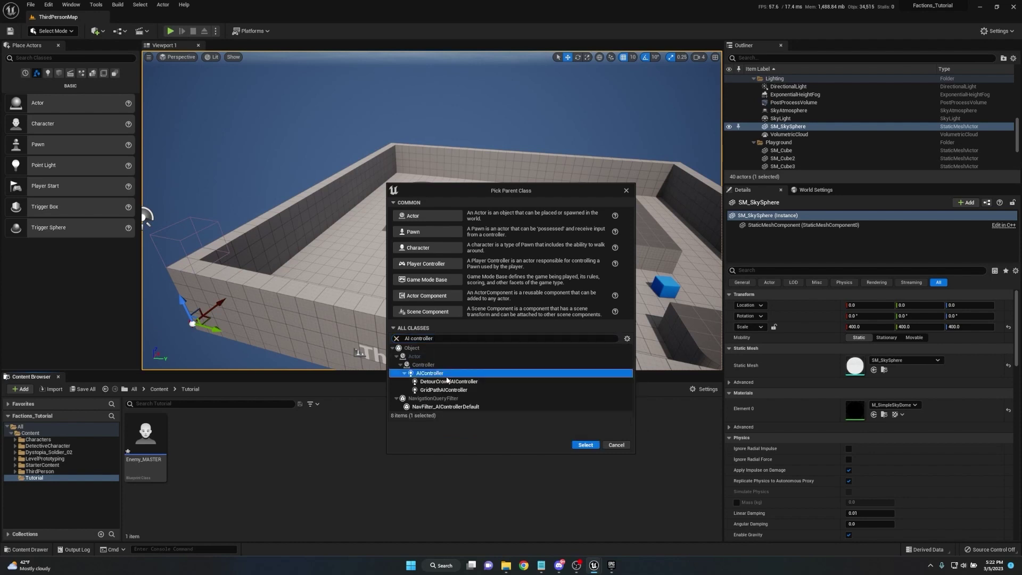
pyautogui.click(587, 444)
pyautogui.write('ENe')
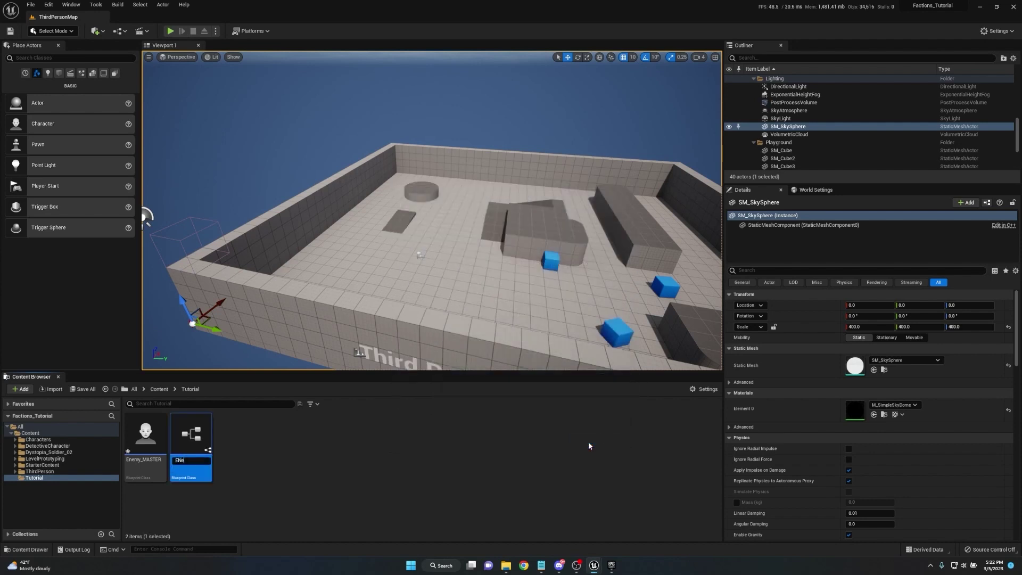
pyautogui.write('my_Controller')
pyautogui.click(267, 451)
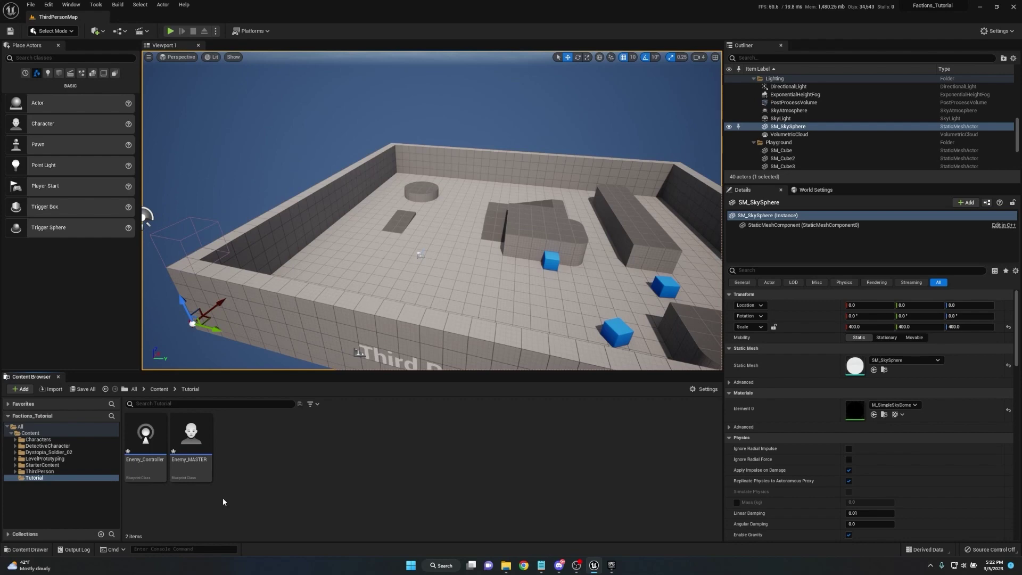
# Step: Add an AI Perception Stimuli Source component to the Enemy_MASTER Blueprint and register it as a source for AISense_Sight
pyautogui.doubleClick(196, 441)
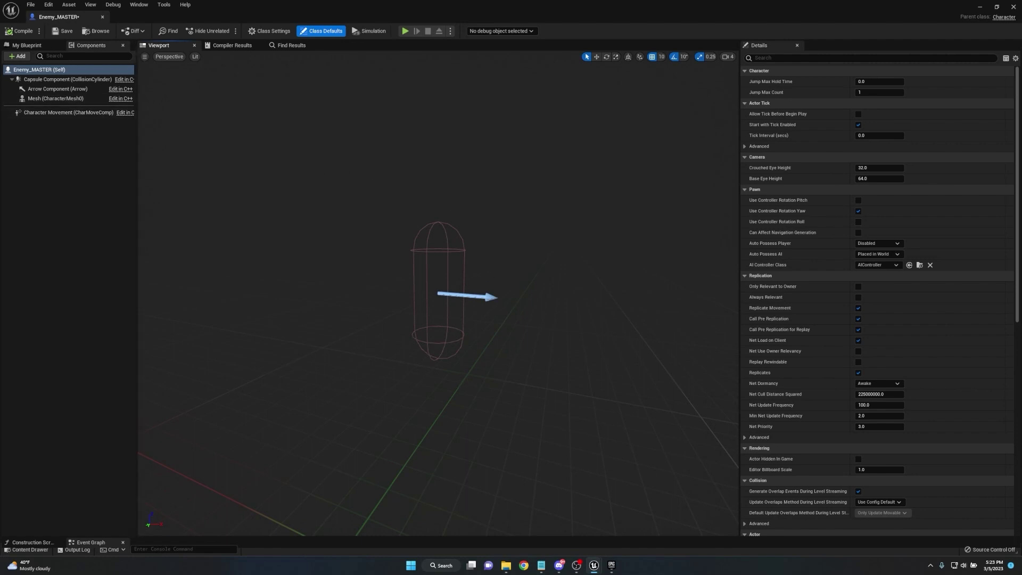
pyautogui.click(21, 57)
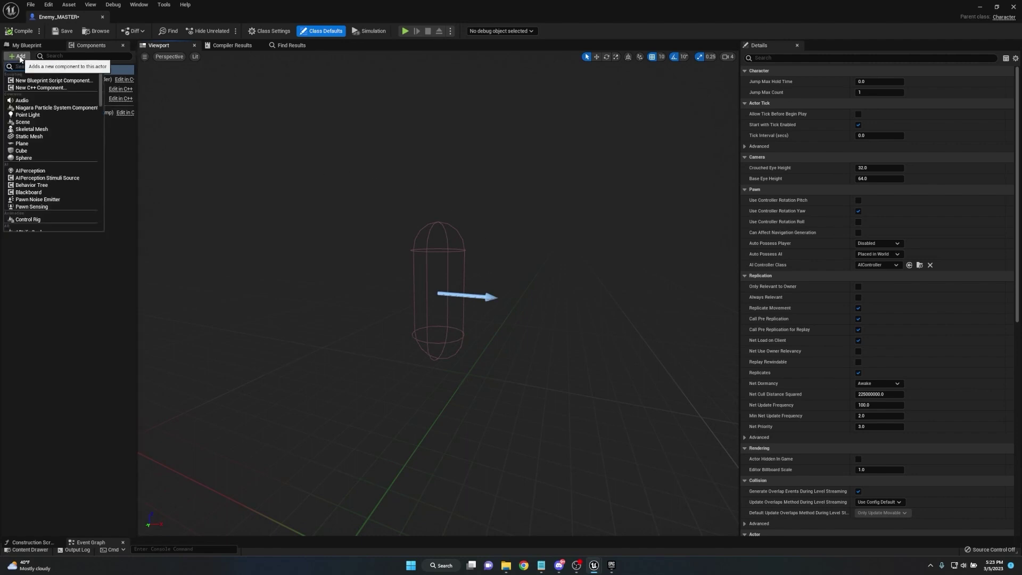
pyautogui.click(47, 178)
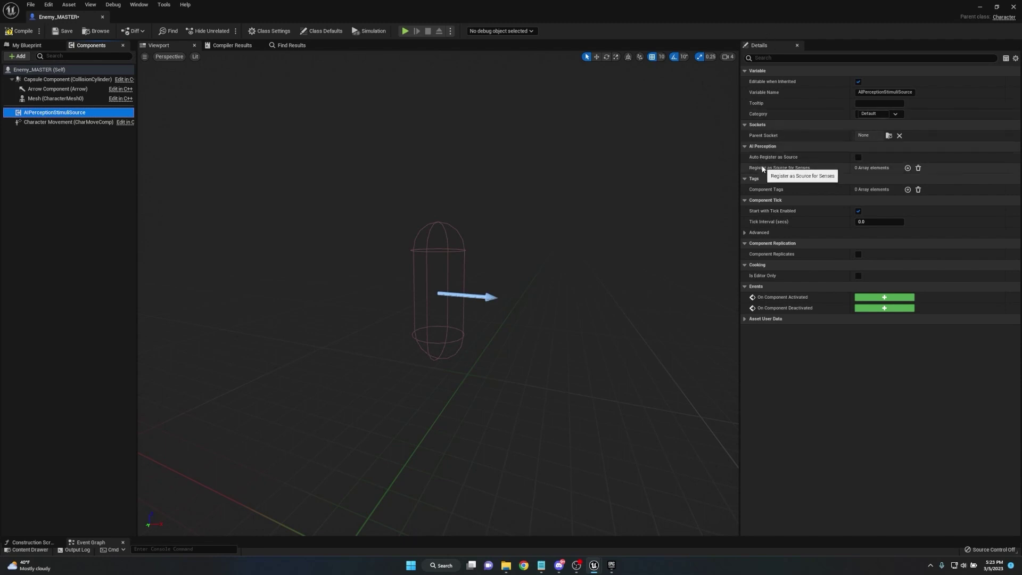
pyautogui.click(907, 168)
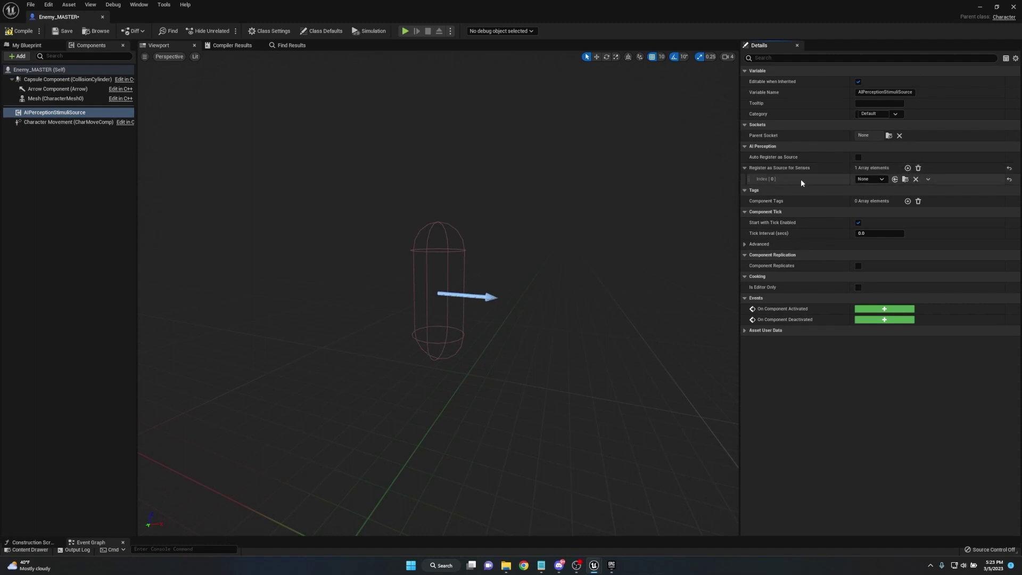
pyautogui.click(867, 180)
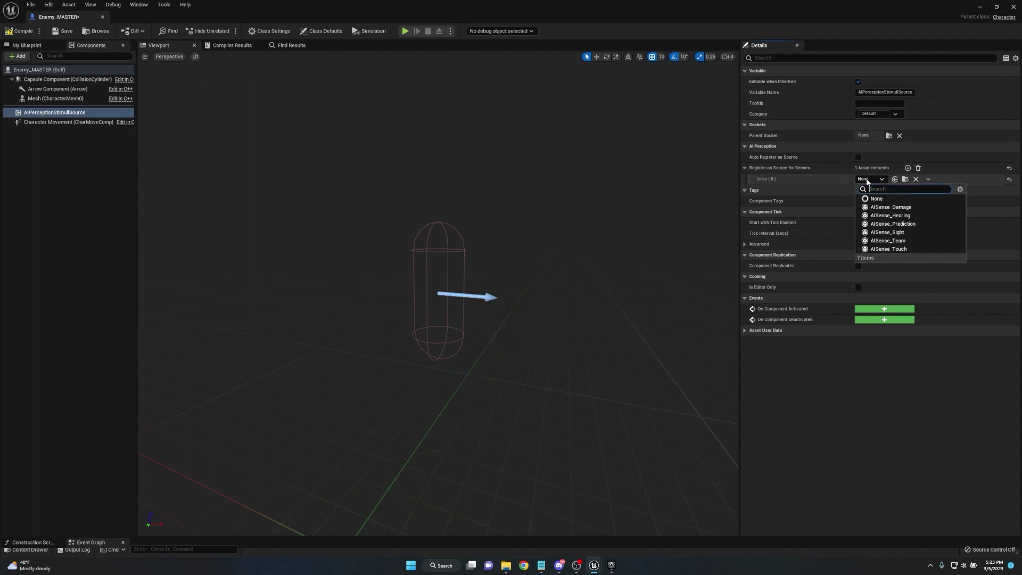
pyautogui.click(887, 232)
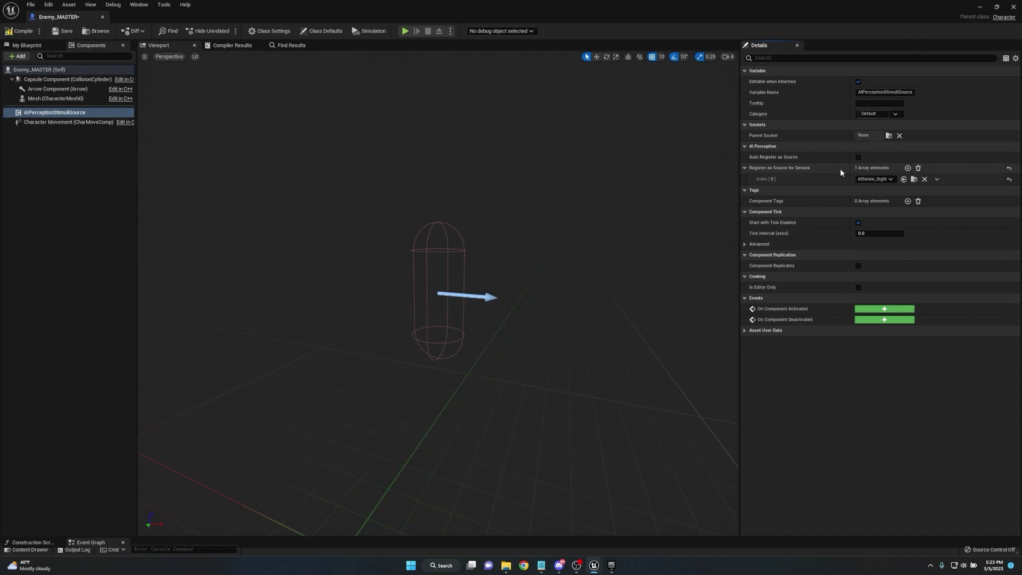
# Step: Set Enemy_MASTER's AI Controller Class to Enemy_Controller, and compile and save the Blueprint
pyautogui.click(26, 68)
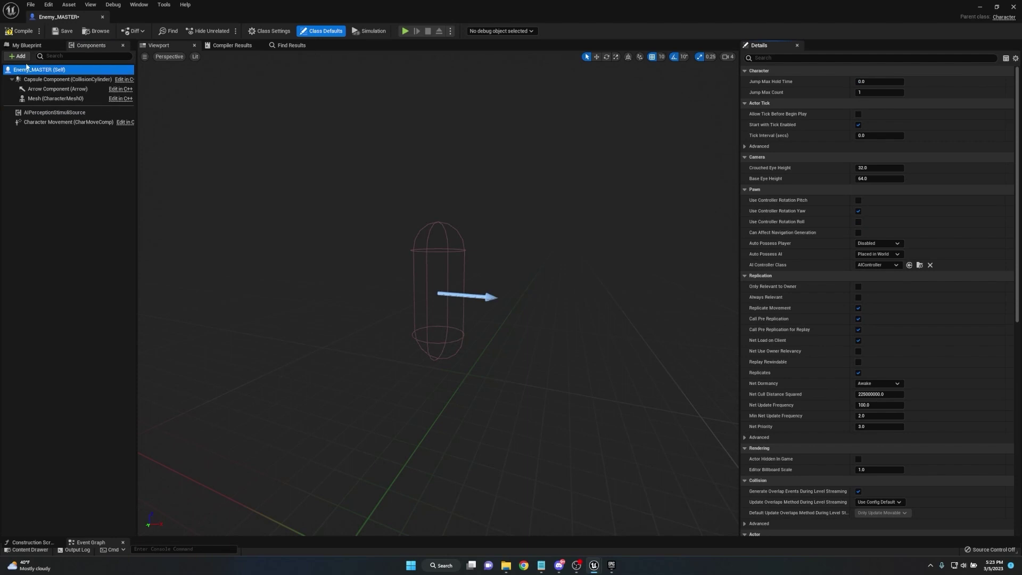
pyautogui.click(775, 59)
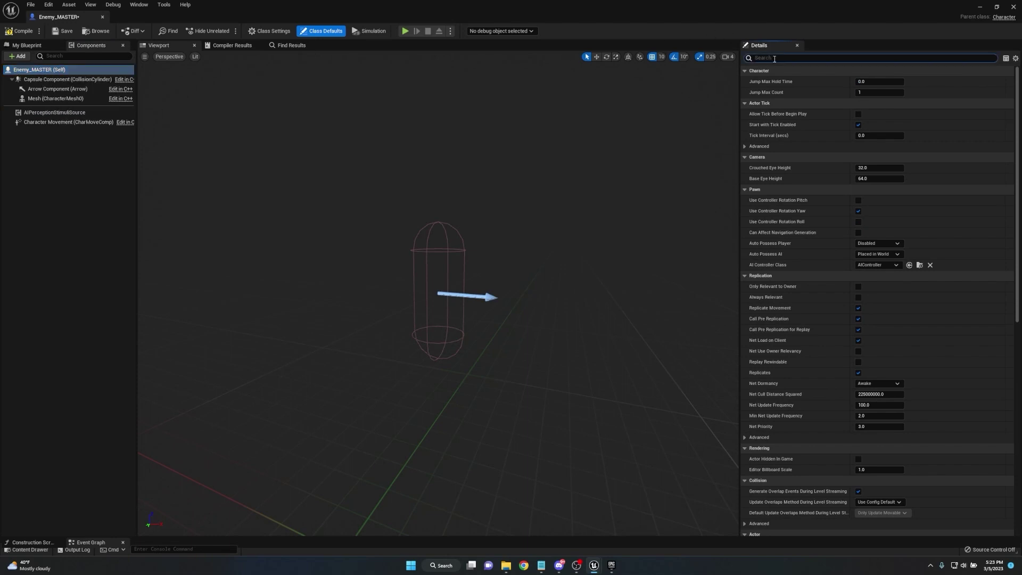
pyautogui.write('Controller')
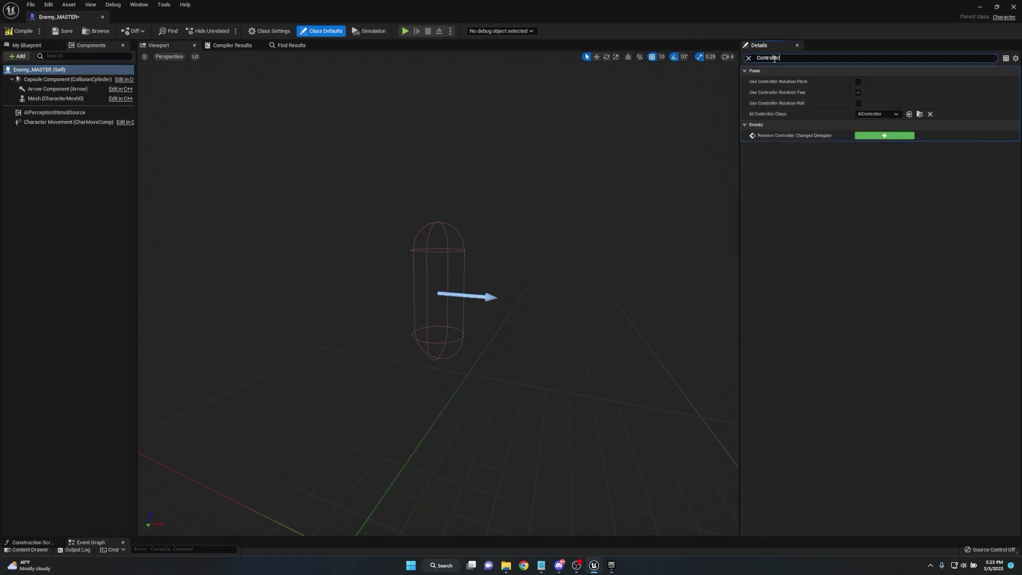
pyautogui.click(893, 114)
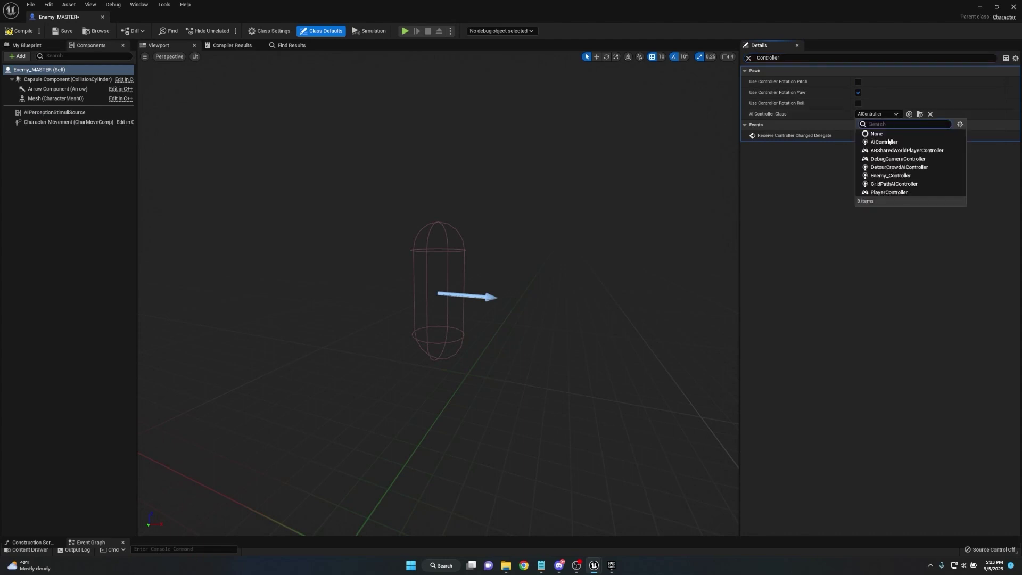
pyautogui.click(882, 180)
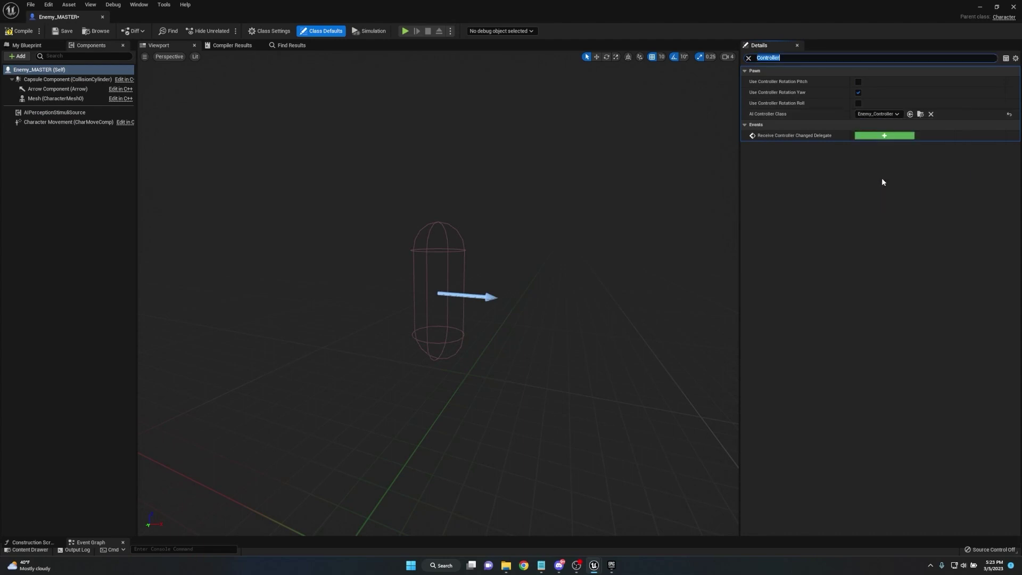
pyautogui.click(22, 31)
pyautogui.click(62, 30)
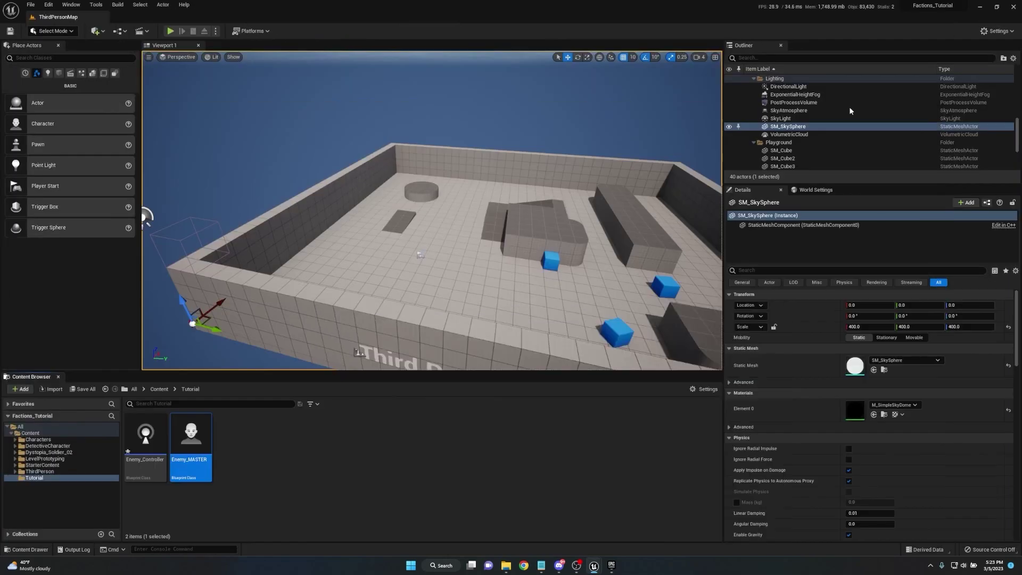
# Step: Open the Enemy_Controller Blueprint and add an AIPerception component, keeping its default name
pyautogui.click(980, 6)
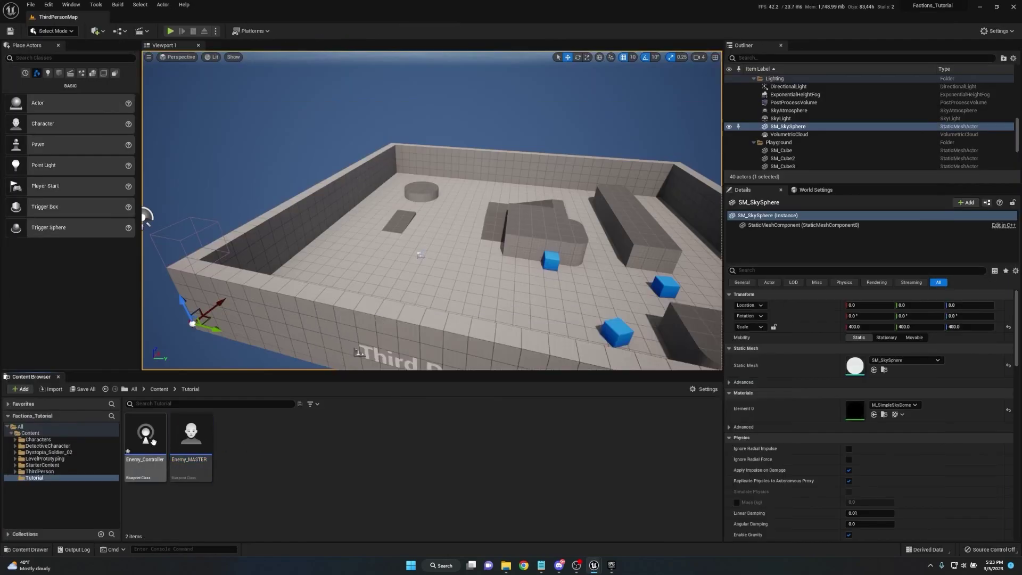
pyautogui.doubleClick(153, 442)
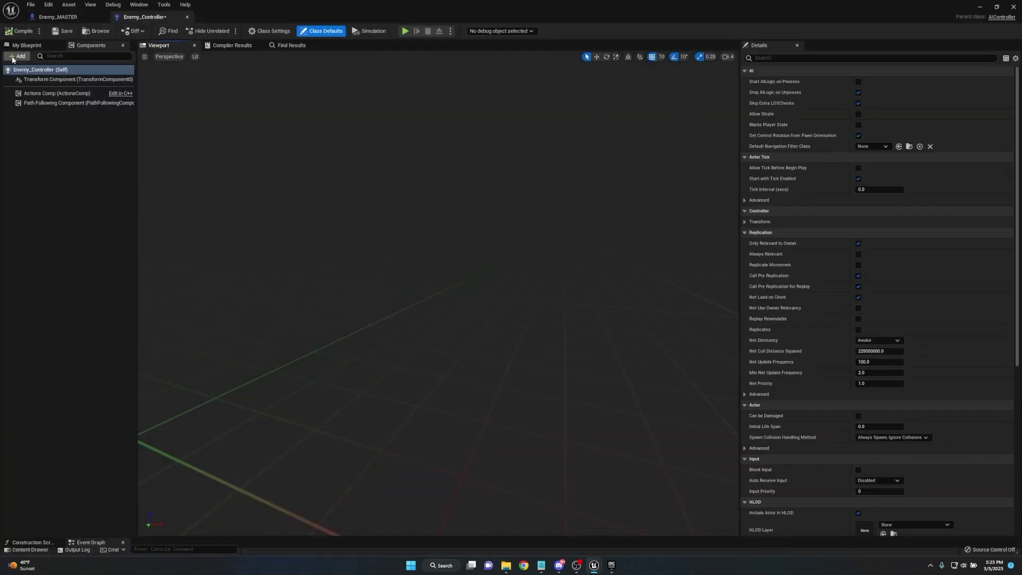
pyautogui.click(16, 56)
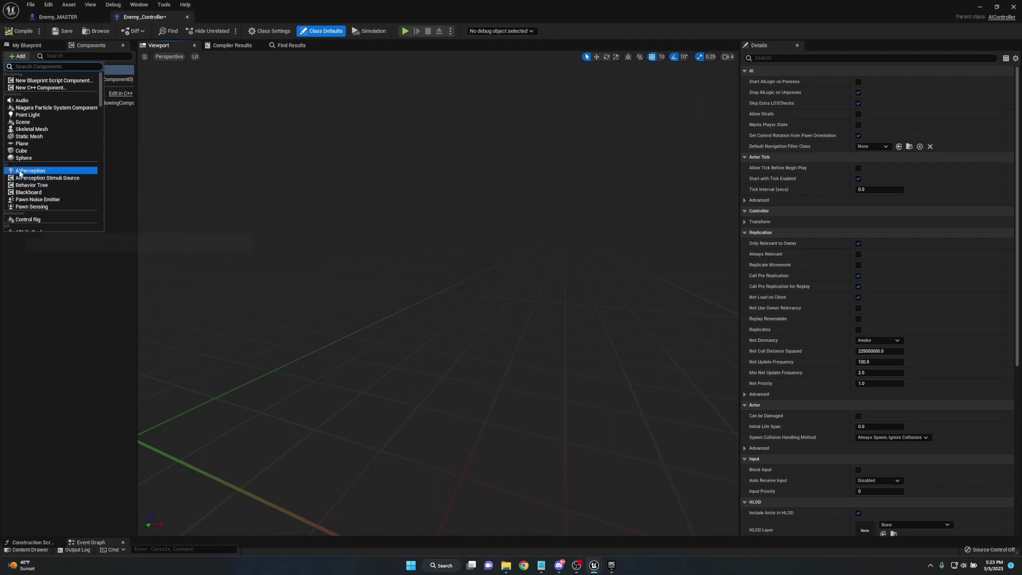
pyautogui.click(27, 171)
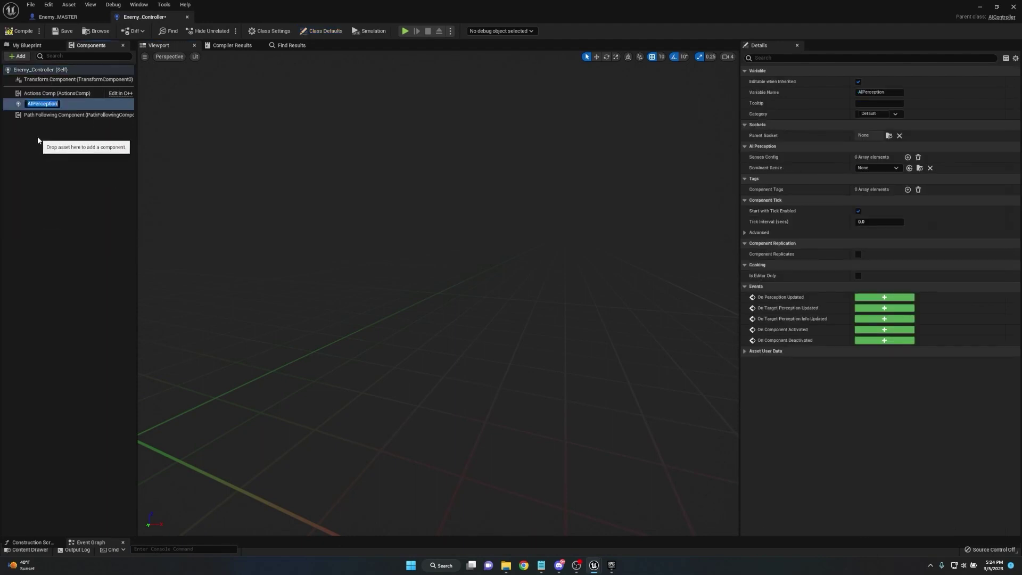
pyautogui.press('Return')
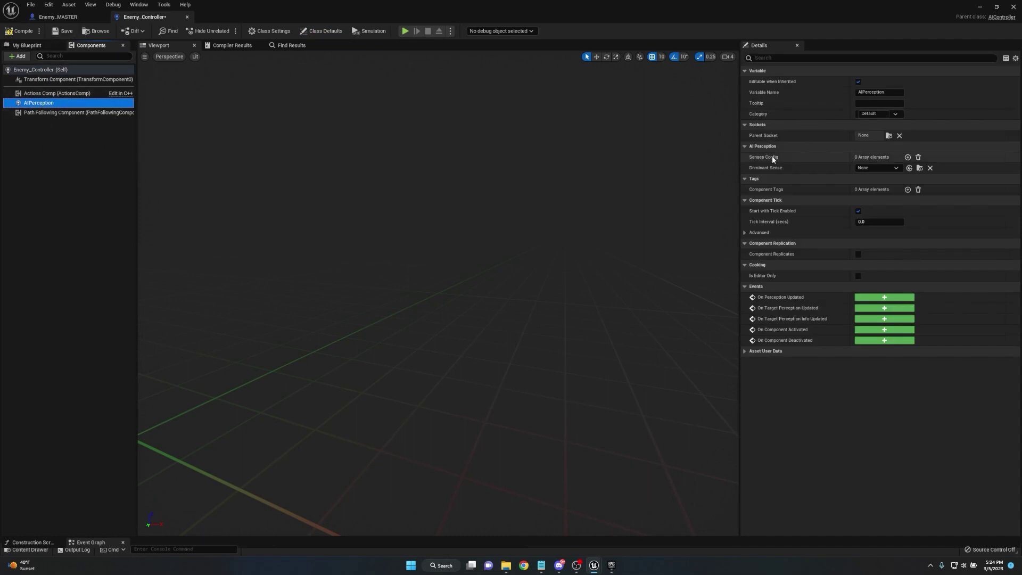
# Step: Add an entry to the AIPerception component's Senses Config and set it to AI Sight config
pyautogui.click(908, 157)
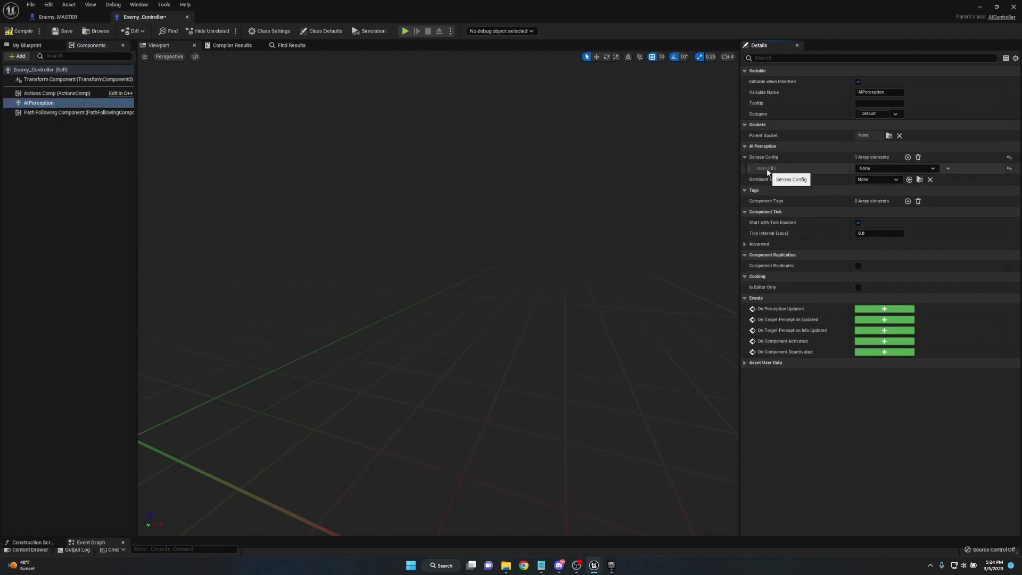
pyautogui.click(880, 168)
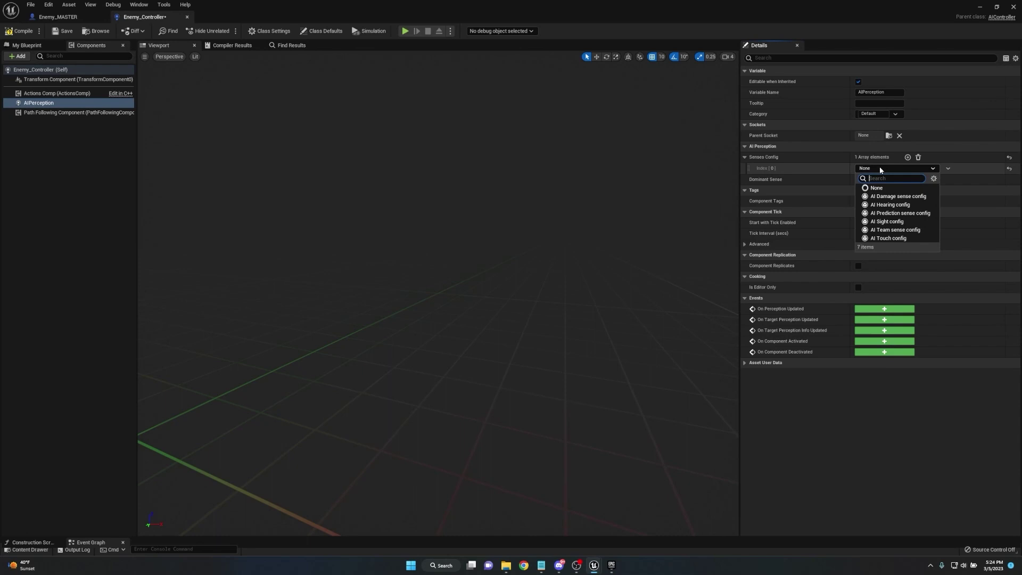
pyautogui.click(888, 221)
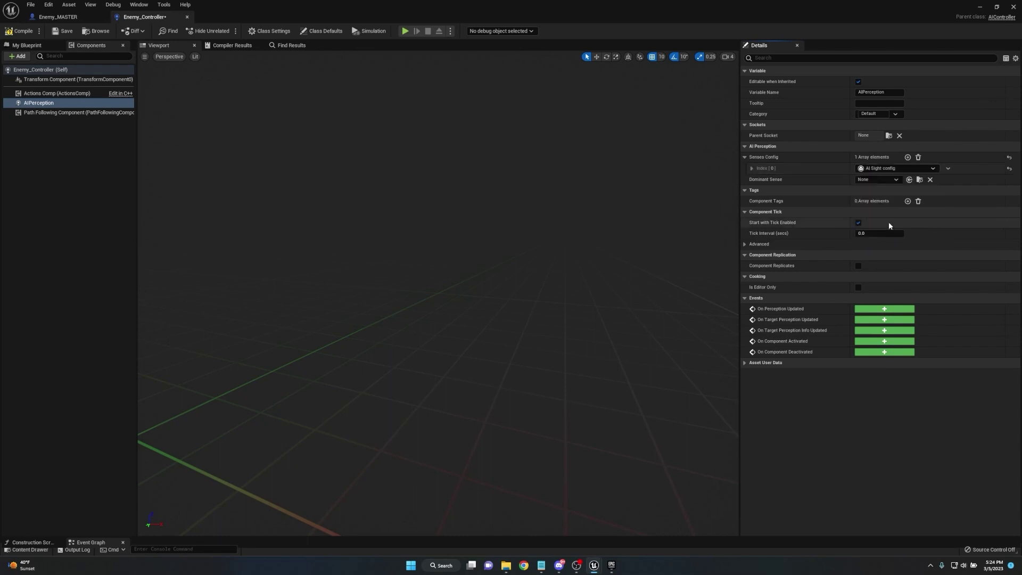
# Step: Enable Detect Neutrals and Detect Friendlies in the sight sense's Detection by Affiliation settings
pyautogui.click(752, 168)
pyautogui.click(757, 180)
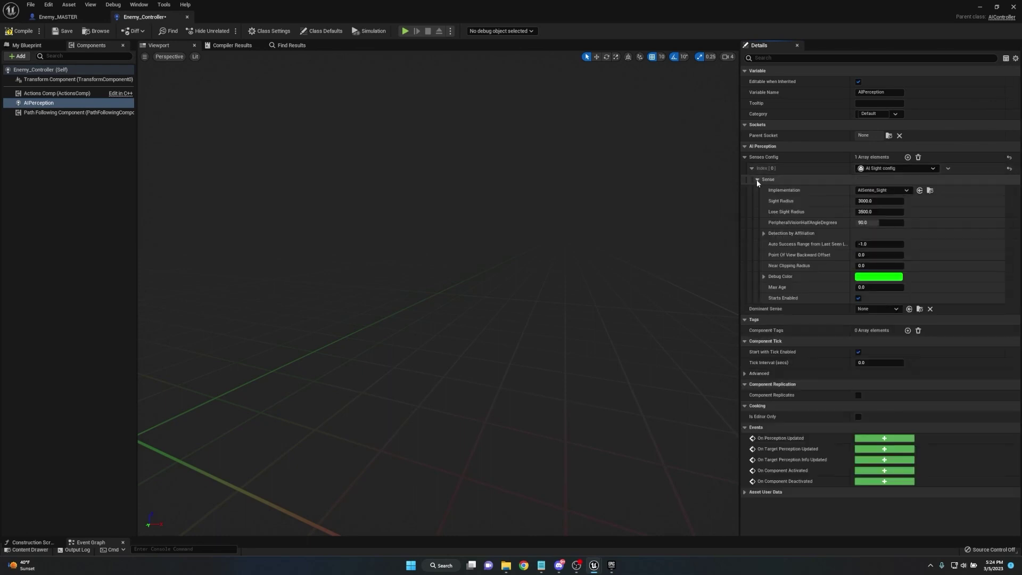
pyautogui.click(764, 234)
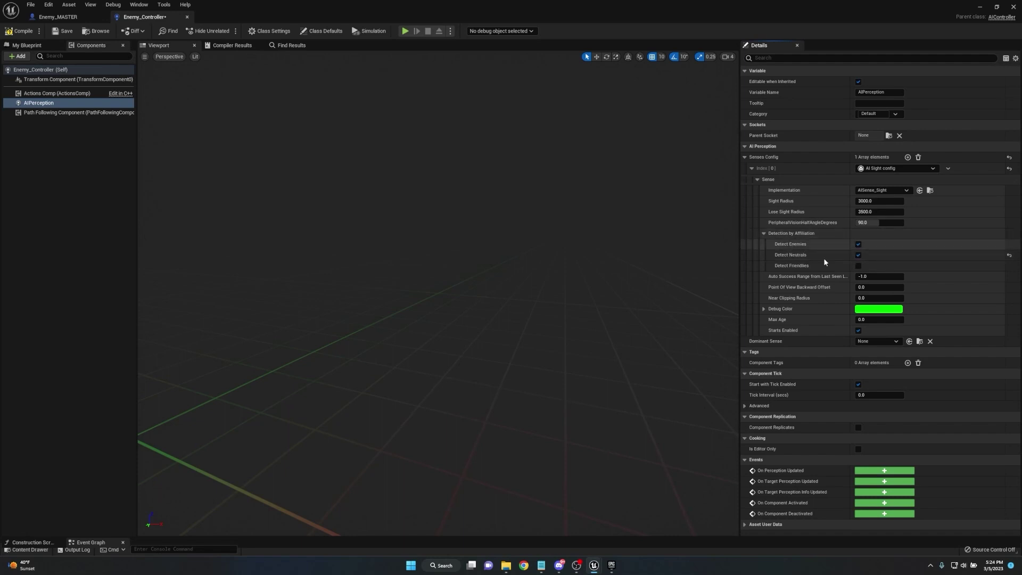
pyautogui.click(859, 265)
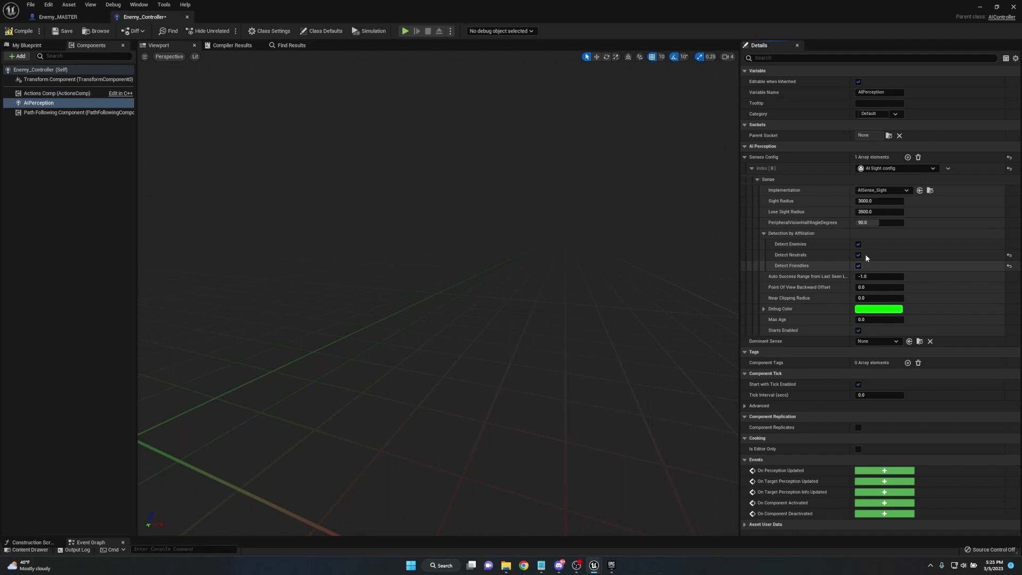
# Step: Set the sight sense's Max Age to 1.0, and compile and save the Enemy_Controller Blueprint
pyautogui.moveTo(872, 320); pyautogui.dragTo(879, 320)
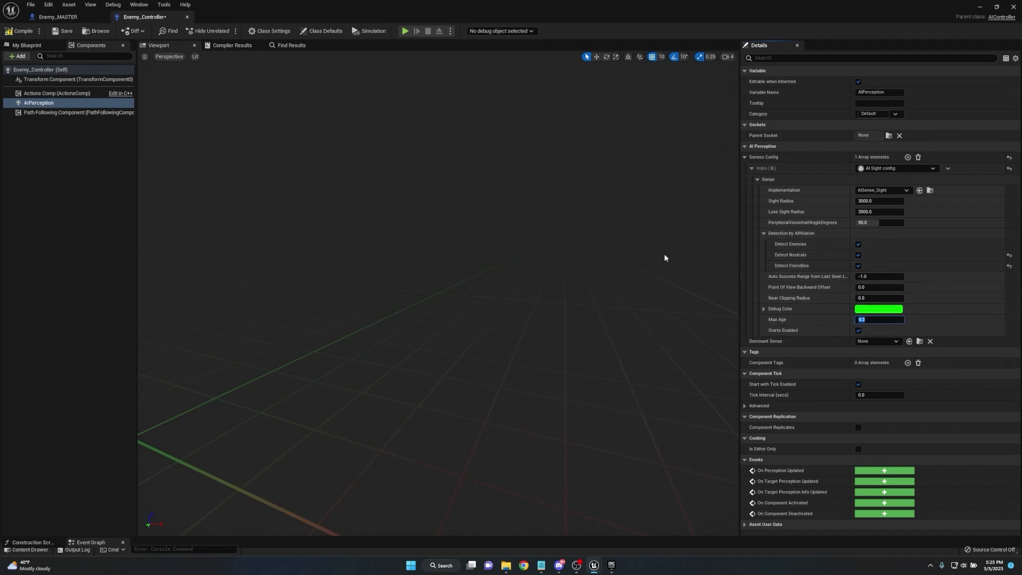
pyautogui.scroll(1, 628, 259)
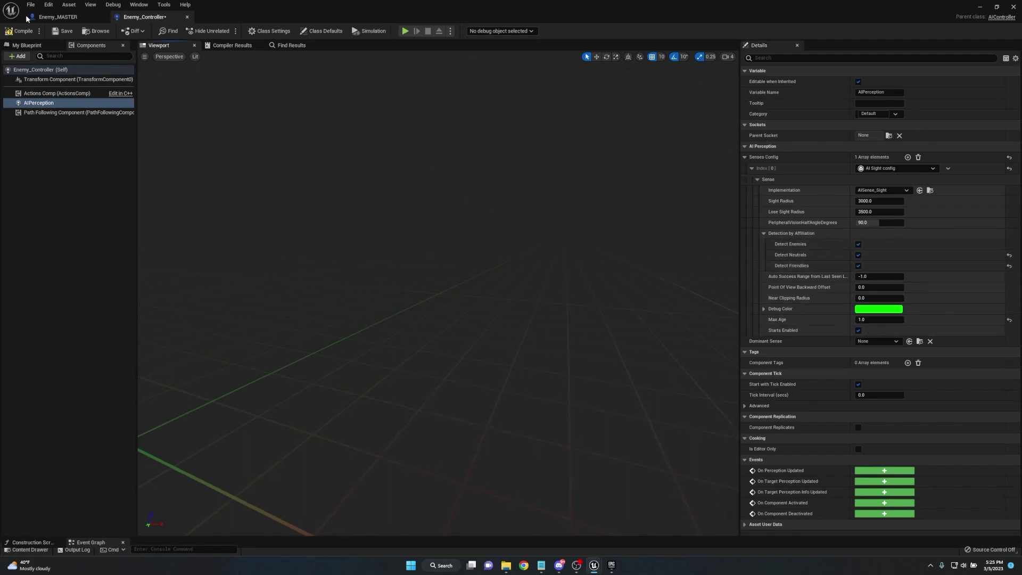
pyautogui.click(20, 31)
pyautogui.click(63, 31)
# Step: Duplicate Enemy_Controller and Enemy_MASTER in the Tutorial folder, and rename the Enemy_MASTER copy as Friendly_Master
pyautogui.click(60, 16)
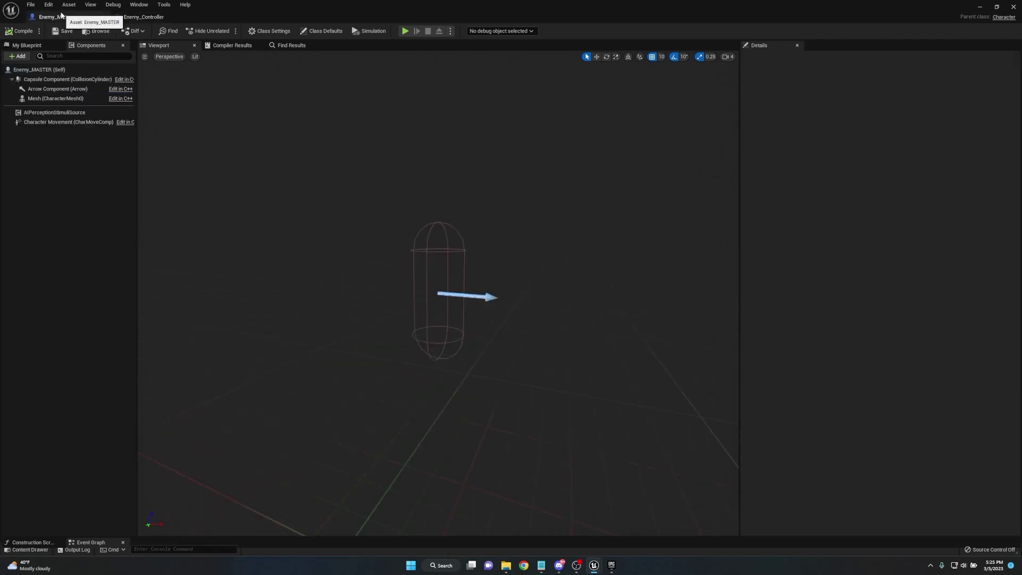
pyautogui.click(980, 7)
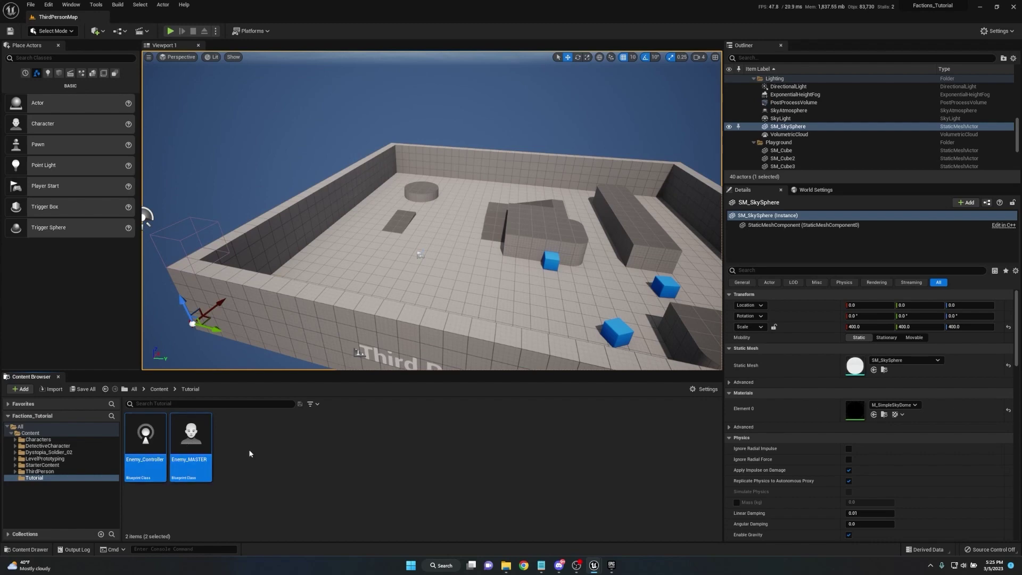
pyautogui.hotkey('ctrl', 'd')
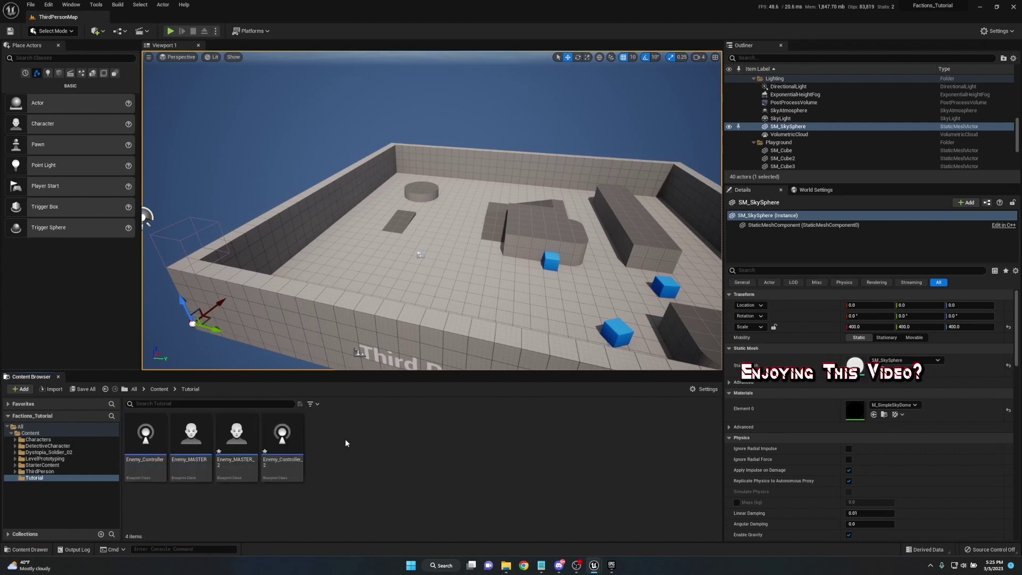
pyautogui.click(228, 446)
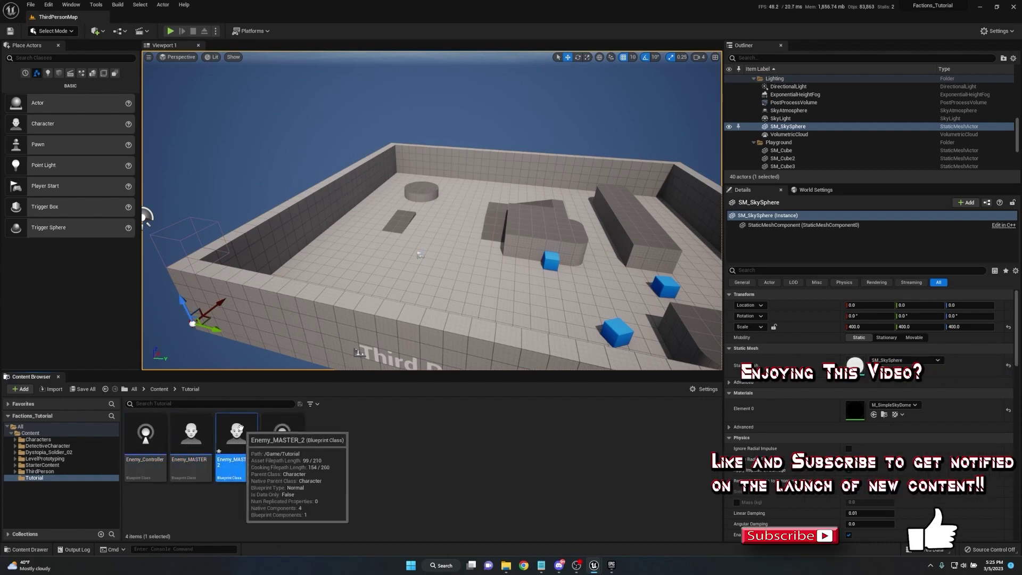
pyautogui.press('F2')
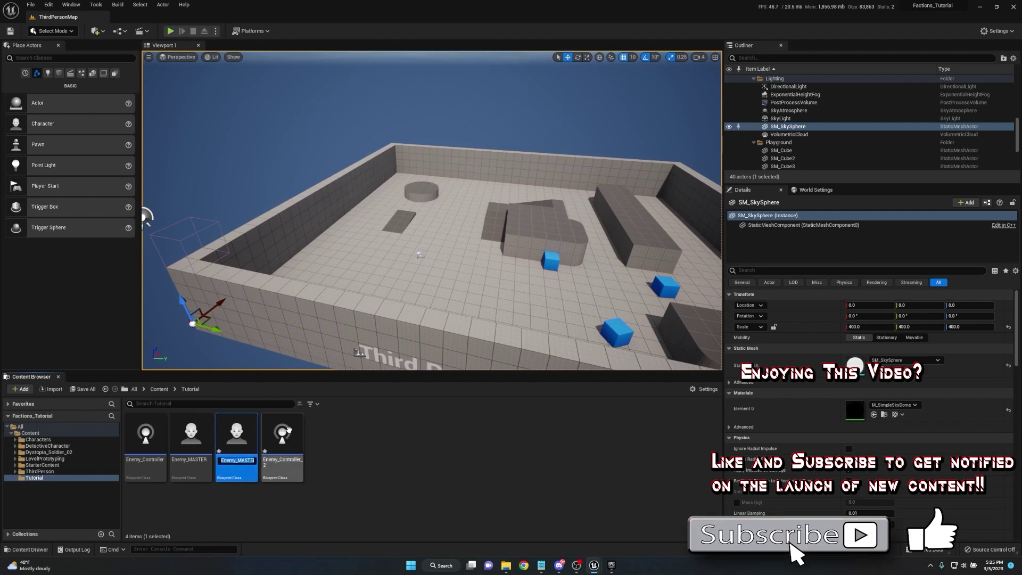
pyautogui.write('Frie')
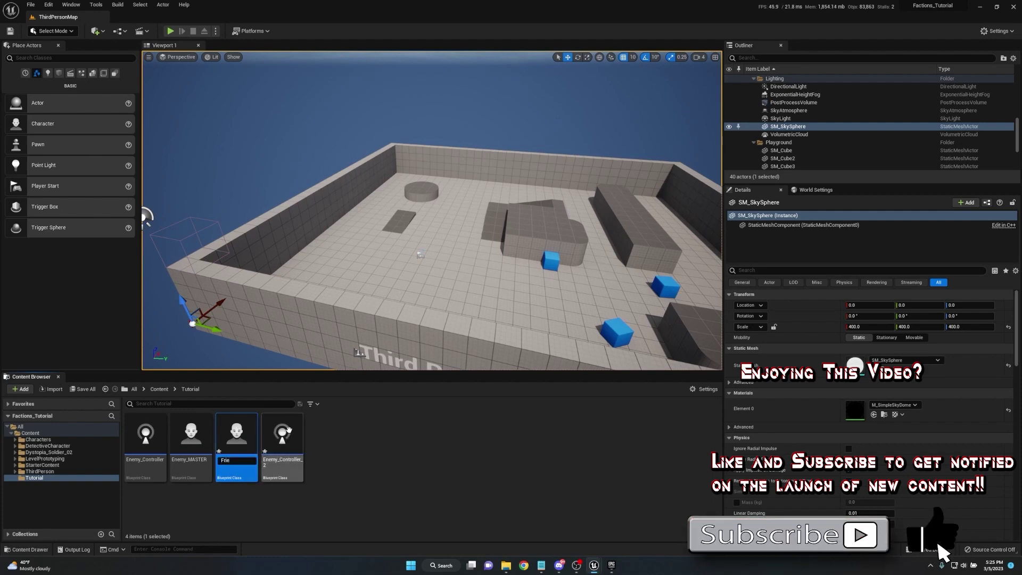
pyautogui.write('ndly_Master')
pyautogui.press('Return')
# Step: Rename the duplicated Enemy_Controller Blueprint as Friendly_Controller
pyautogui.click(176, 438)
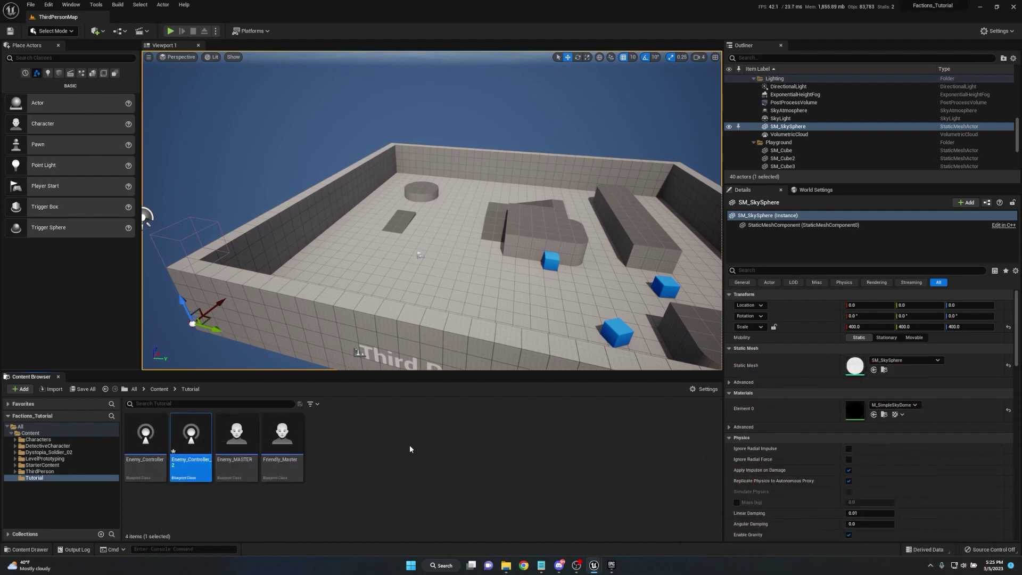
pyautogui.press('F2')
pyautogui.write('Friendly_')
pyautogui.write('Controller')
pyautogui.press('Return')
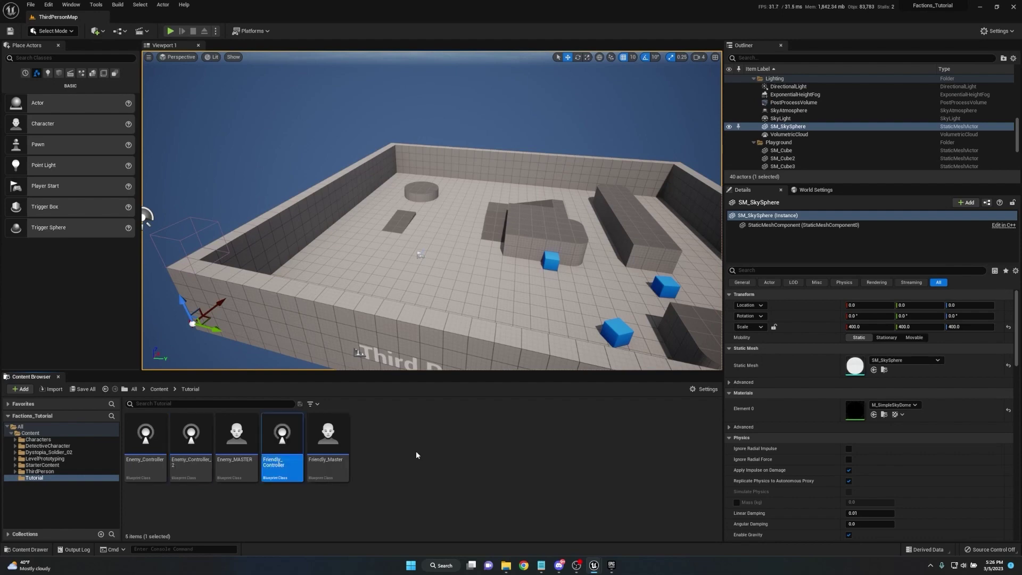
pyautogui.click(387, 453)
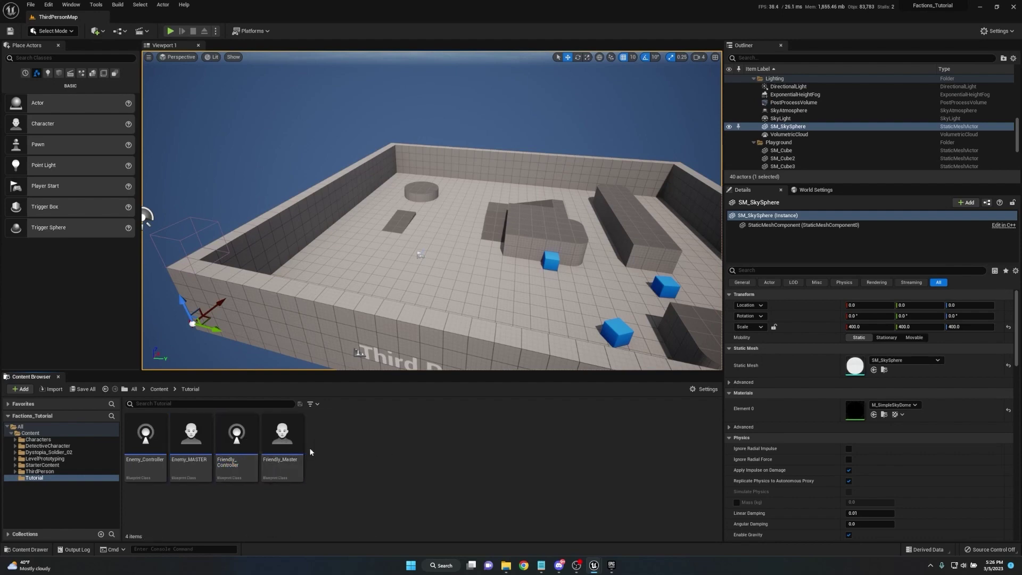
# Step: Open the Friendly_Master Blueprint and set its AI Controller Class to Friendly_Controller
pyautogui.doubleClick(274, 441)
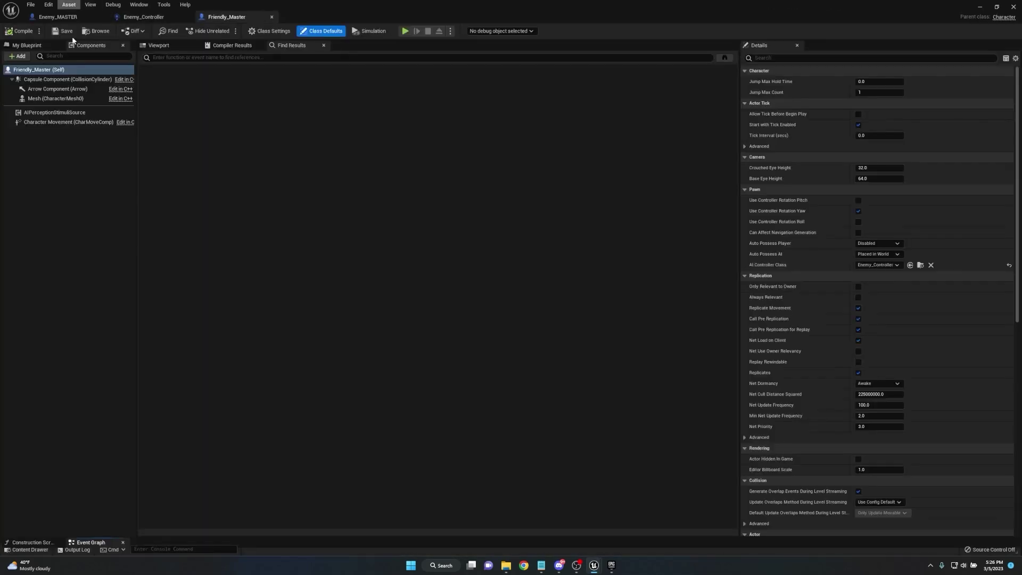
pyautogui.click(793, 57)
pyautogui.write('Contro')
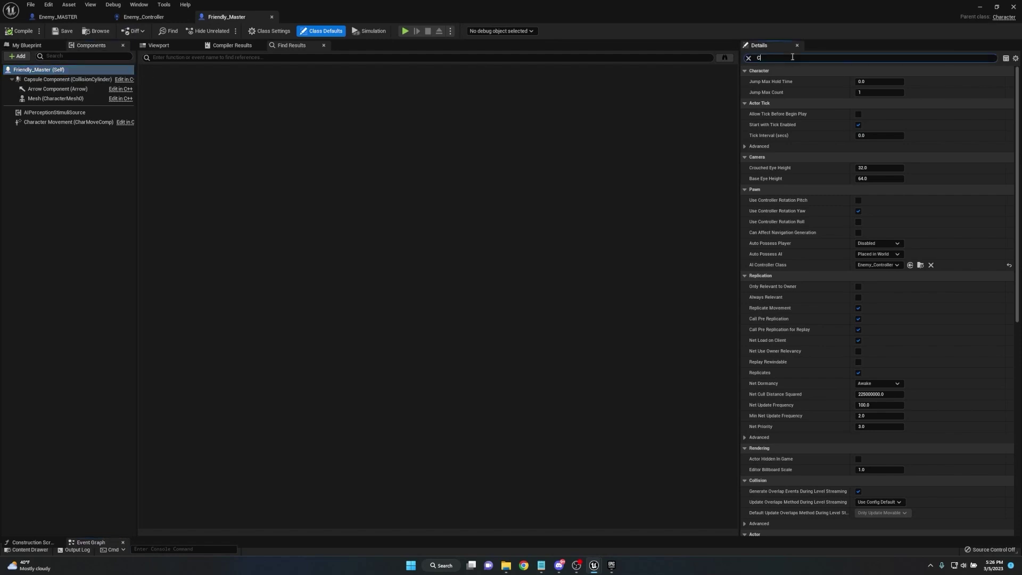
pyautogui.write('ller')
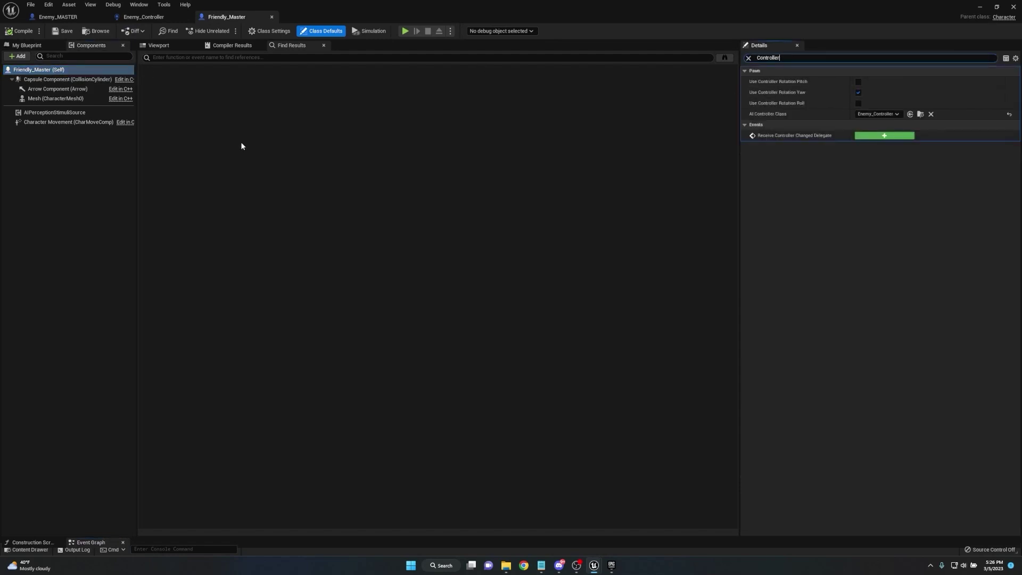
pyautogui.click(877, 114)
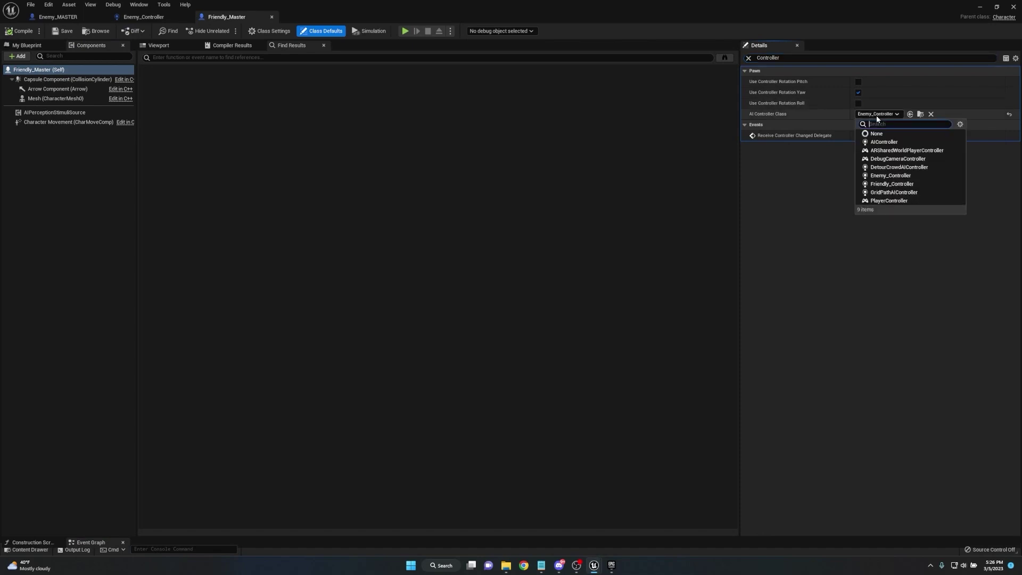
pyautogui.click(883, 185)
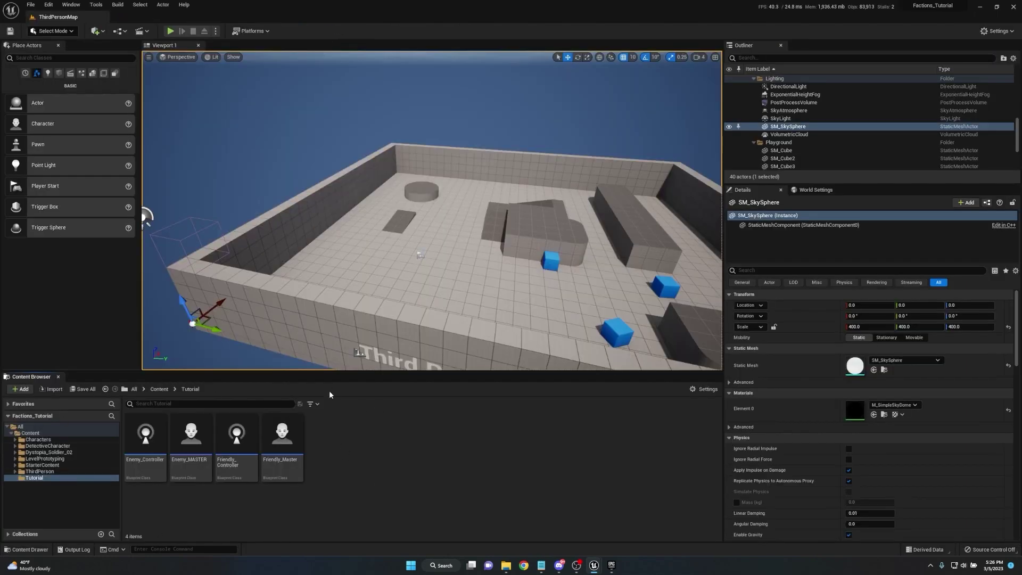
# Step: Create a folder named Master in the Tutorial folder and move the four enemy and friendly Blueprints into it
pyautogui.rightClick(347, 445)
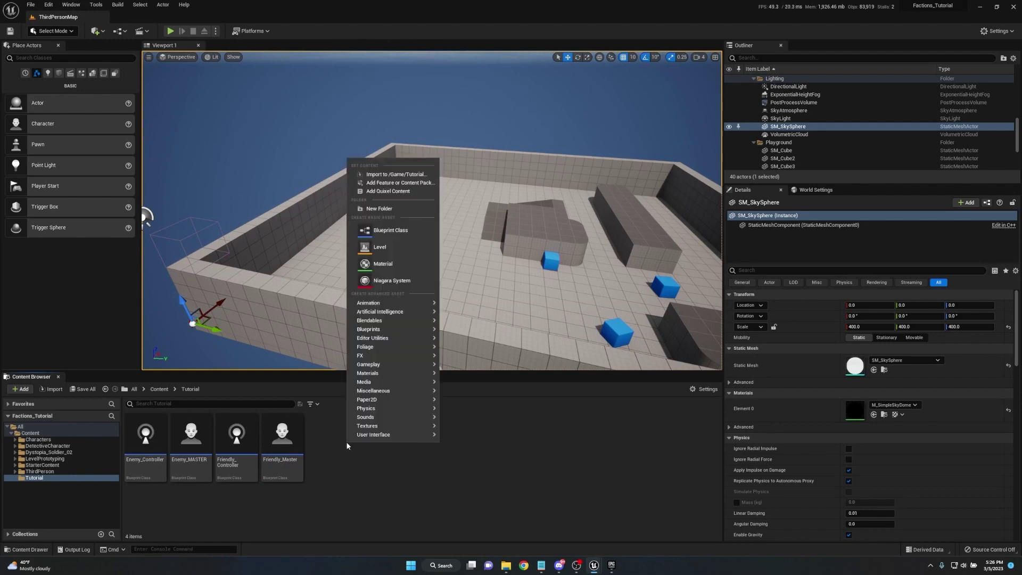
pyautogui.click(379, 208)
pyautogui.write('Master')
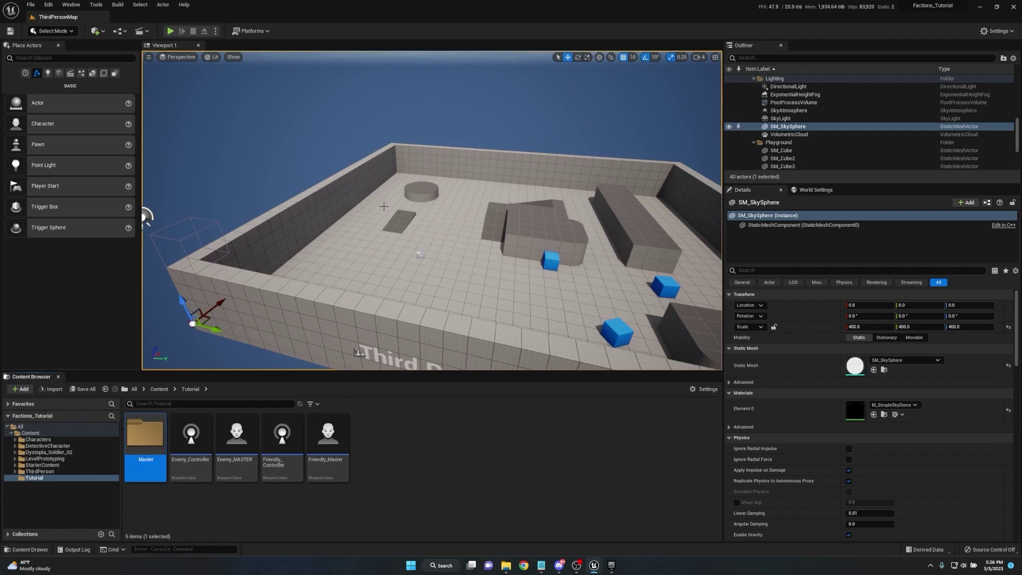
pyautogui.click(206, 434)
pyautogui.keyDown('shift'); pyautogui.click(326, 442); pyautogui.keyUp('shift')
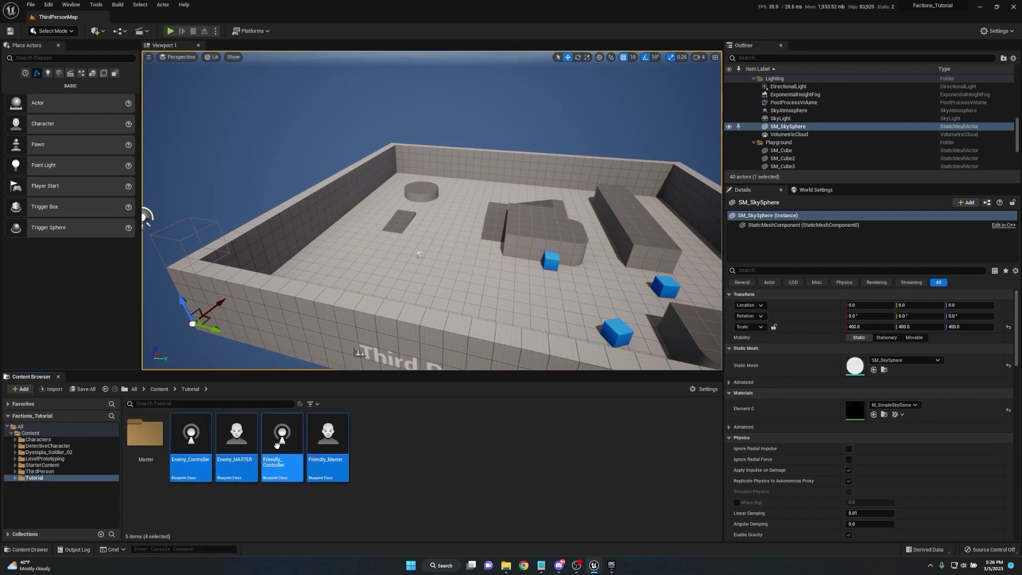
pyautogui.moveTo(326, 442); pyautogui.dragTo(141, 442)
pyautogui.click(161, 457)
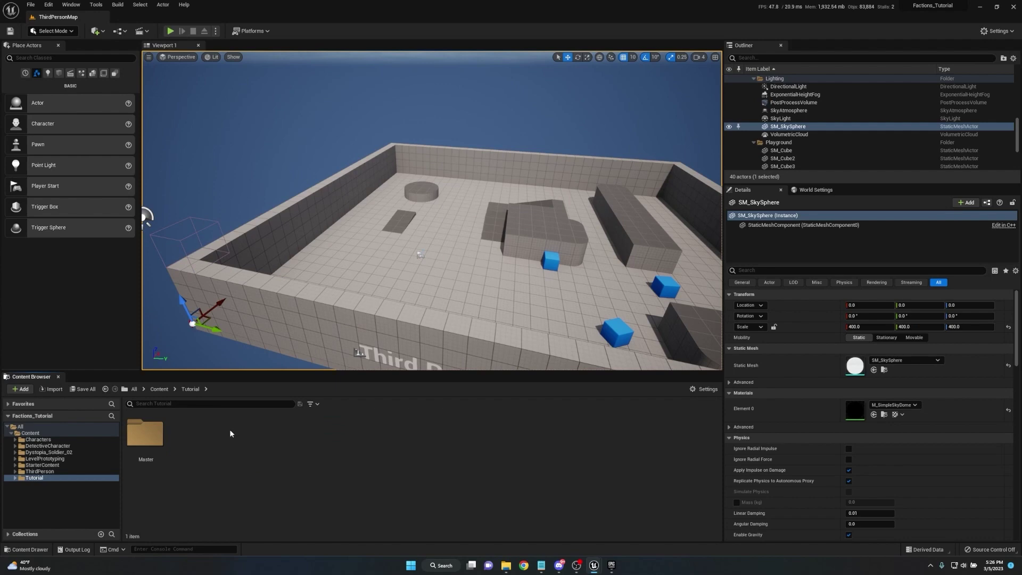
# Step: Create a second folder named Friendly in the Tutorial folder
pyautogui.rightClick(196, 440)
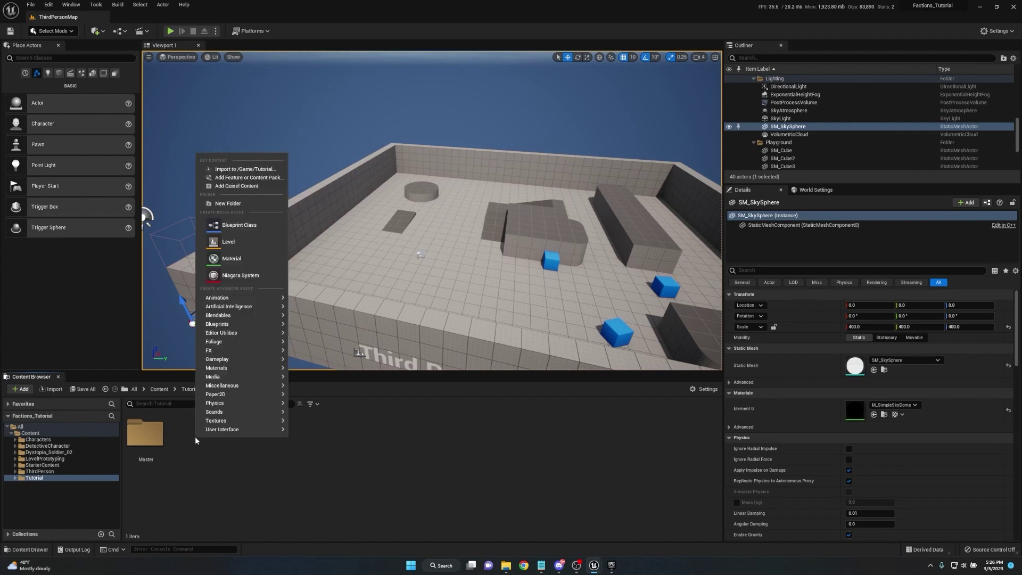
pyautogui.click(224, 204)
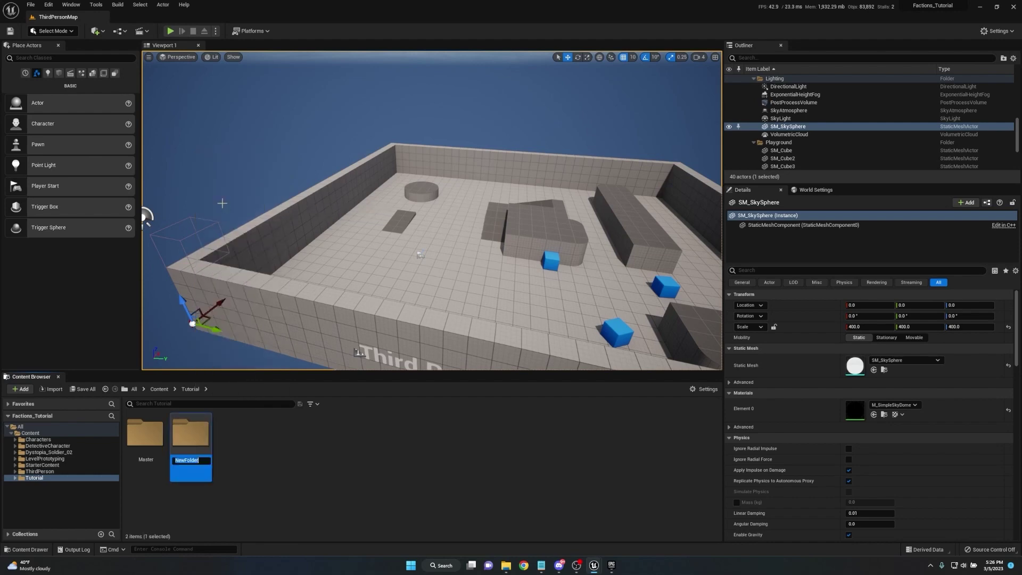
pyautogui.write('Friendly')
pyautogui.press('Return')
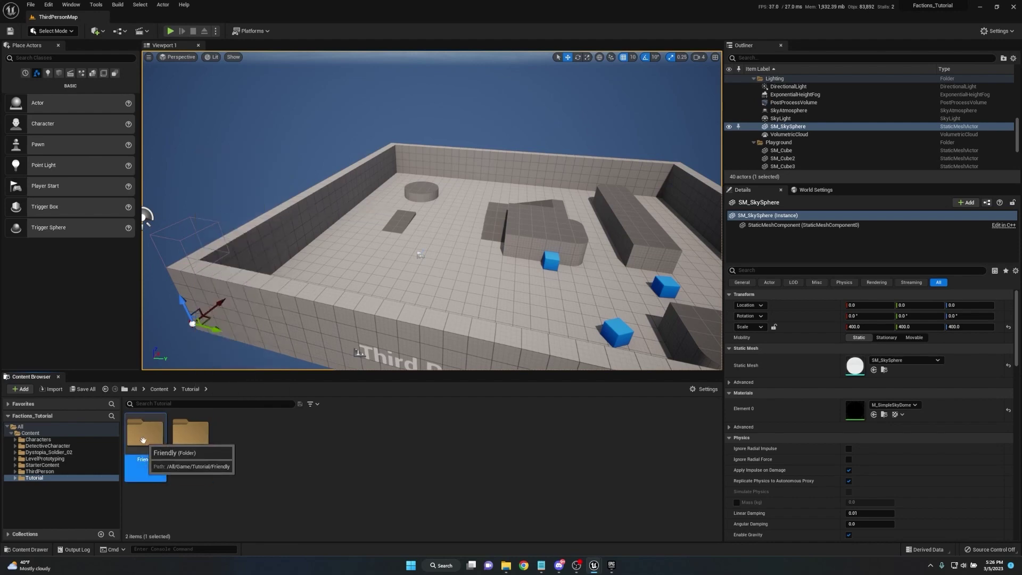
# Step: Create a subfolder named EQS inside the Friendly folder
pyautogui.doubleClick(200, 436)
pyautogui.rightClick(200, 436)
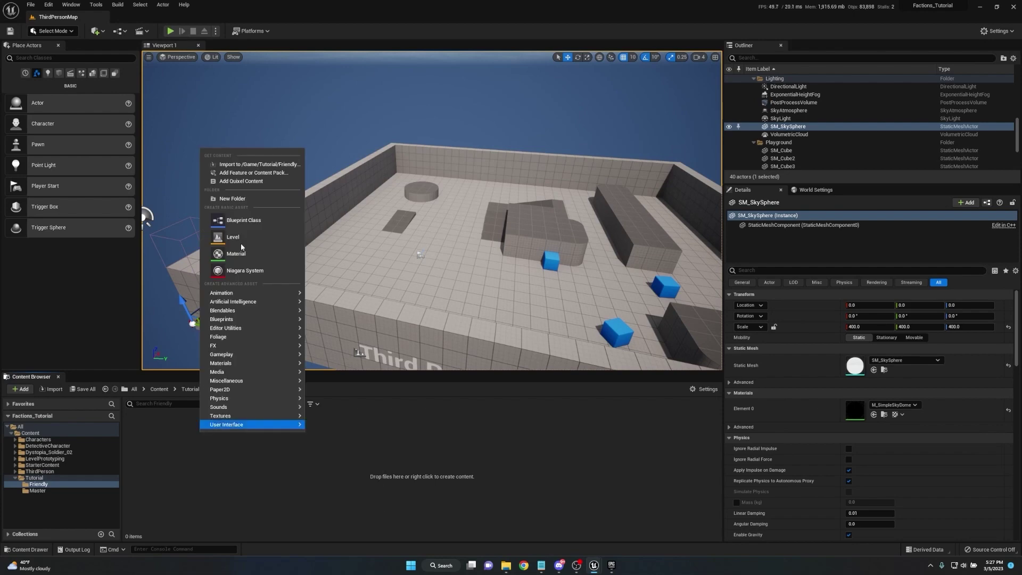
pyautogui.click(239, 204)
pyautogui.write('S')
pyautogui.press('BackSpace')
pyautogui.write('EQ')
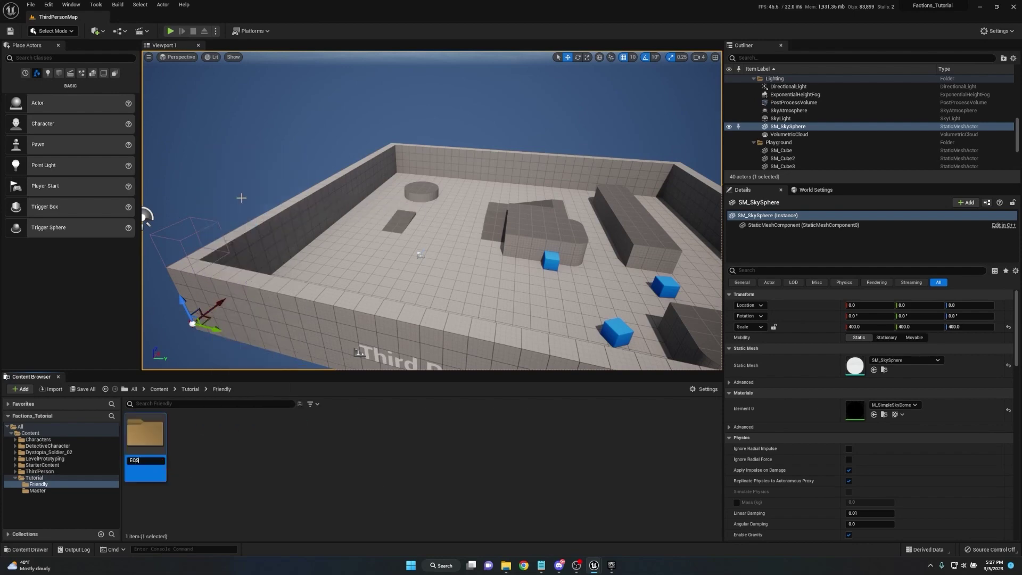
pyautogui.write('S')
pyautogui.press('Return')
pyautogui.click(247, 461)
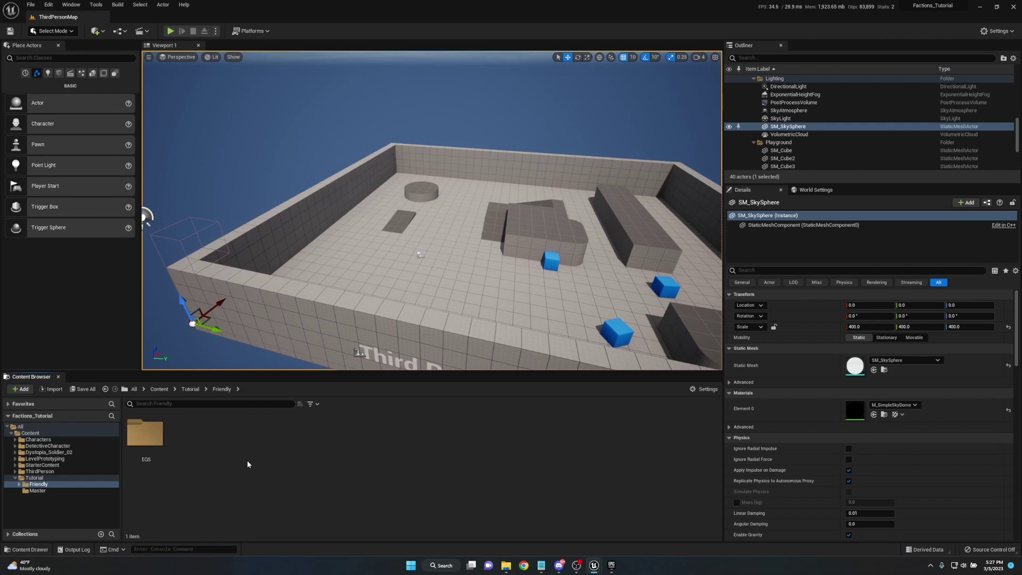
# Step: Create an Environment Query asset named Player_Detection in the EQS folder
pyautogui.doubleClick(139, 433)
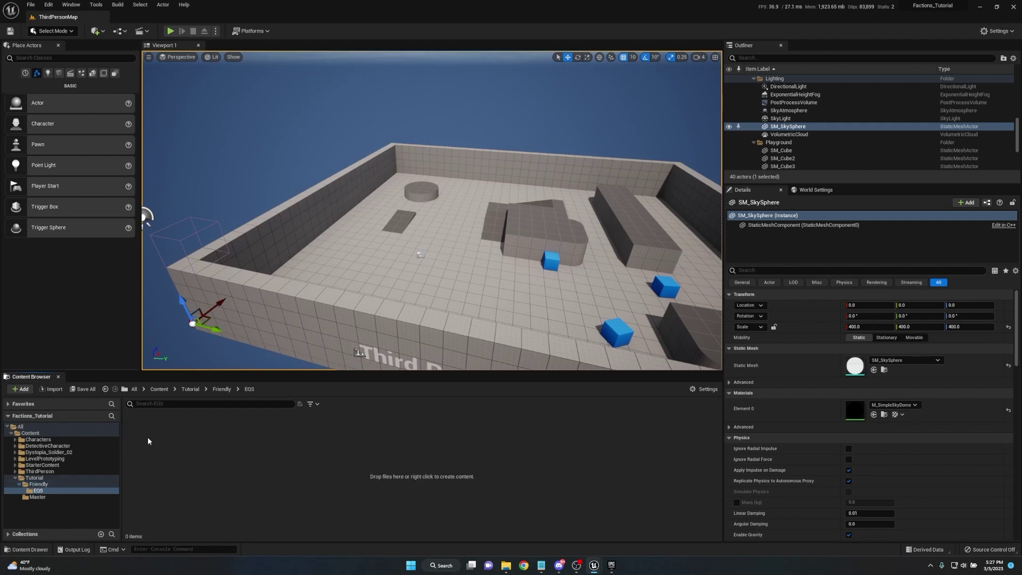
pyautogui.rightClick(175, 463)
pyautogui.moveTo(227, 332)
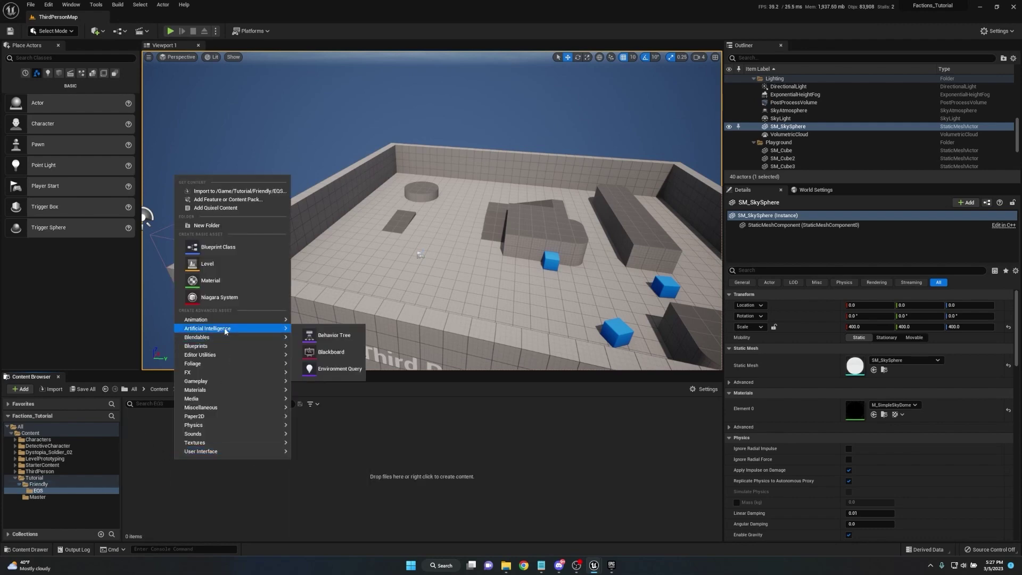
pyautogui.click(330, 369)
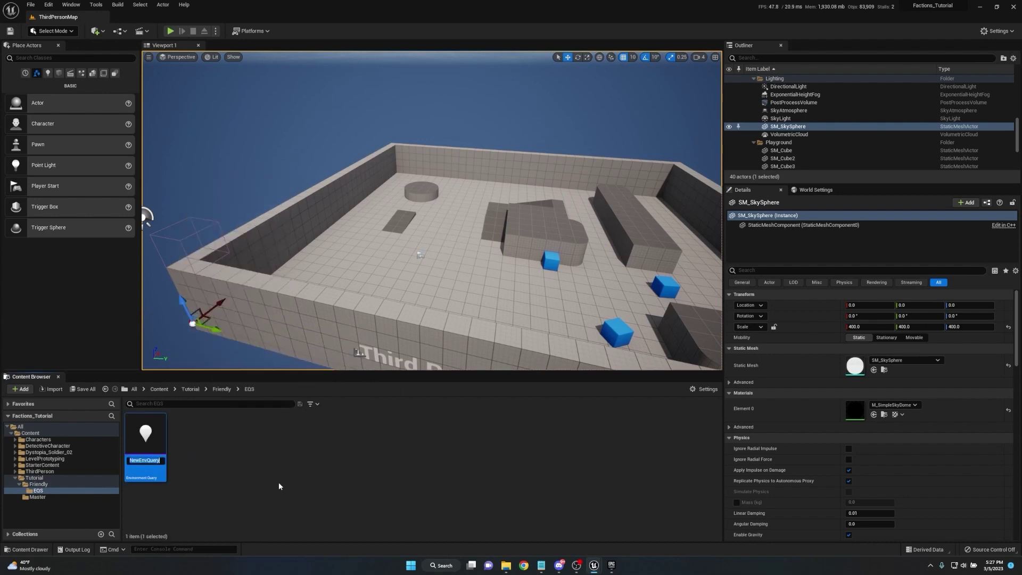
pyautogui.write('Player_Detection')
pyautogui.press('Return')
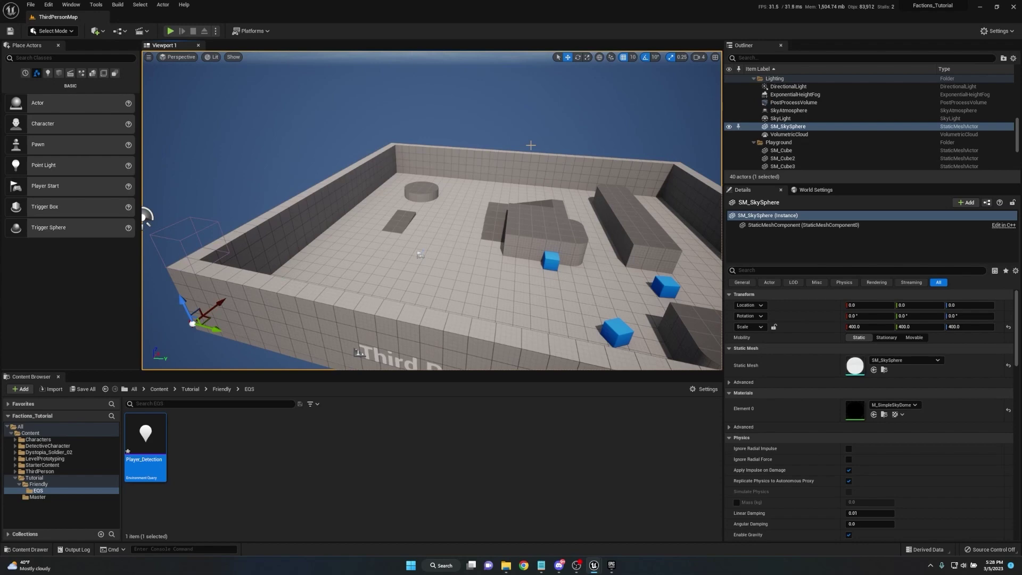
# Step: Open the Player_Detection query and connect an Actors perceived by Querier generator below the Root node
pyautogui.doubleClick(146, 425)
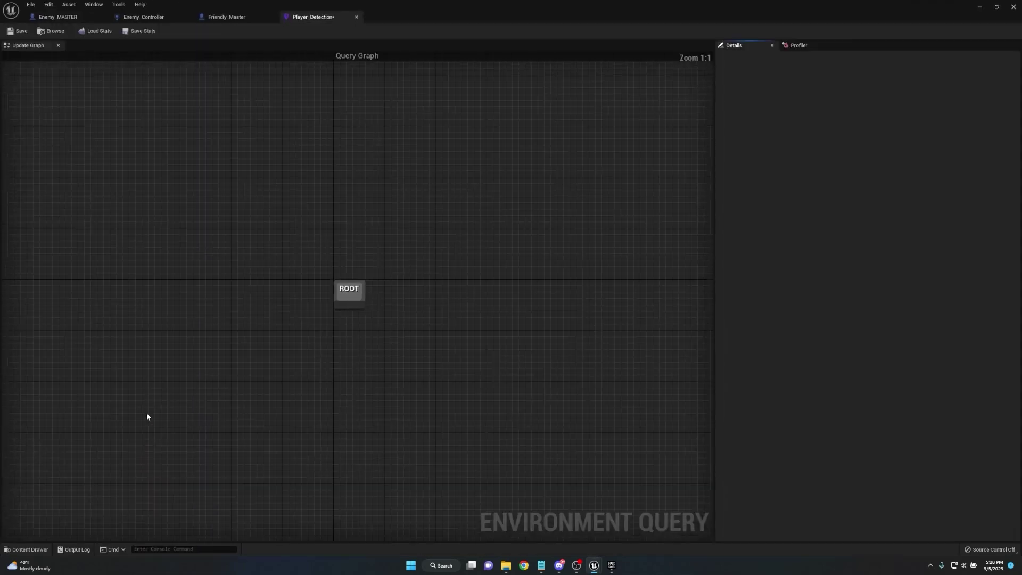
pyautogui.moveTo(295, 242); pyautogui.dragTo(282, 114, button='right')
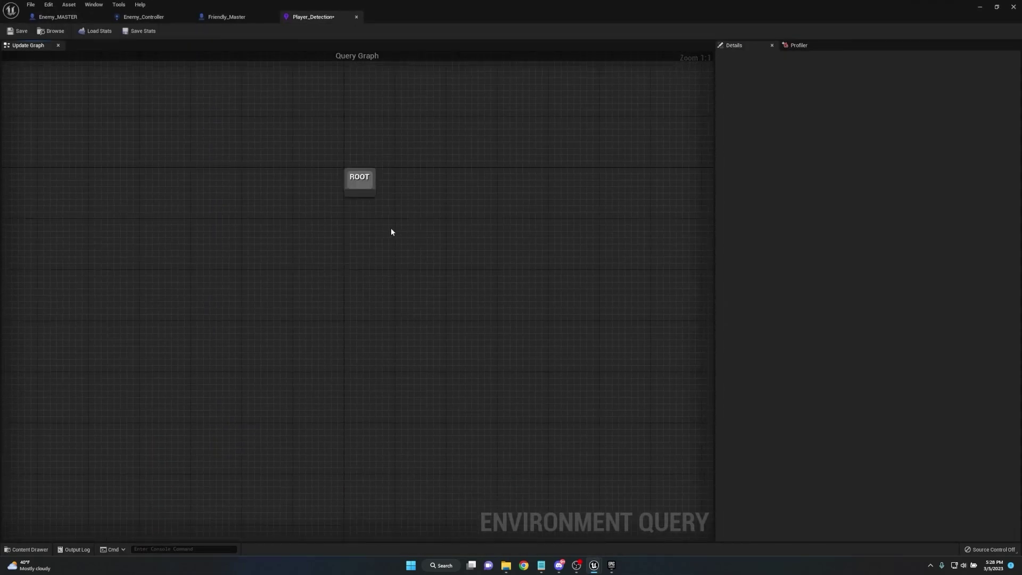
pyautogui.moveTo(363, 193); pyautogui.dragTo(350, 276)
pyautogui.click(384, 346)
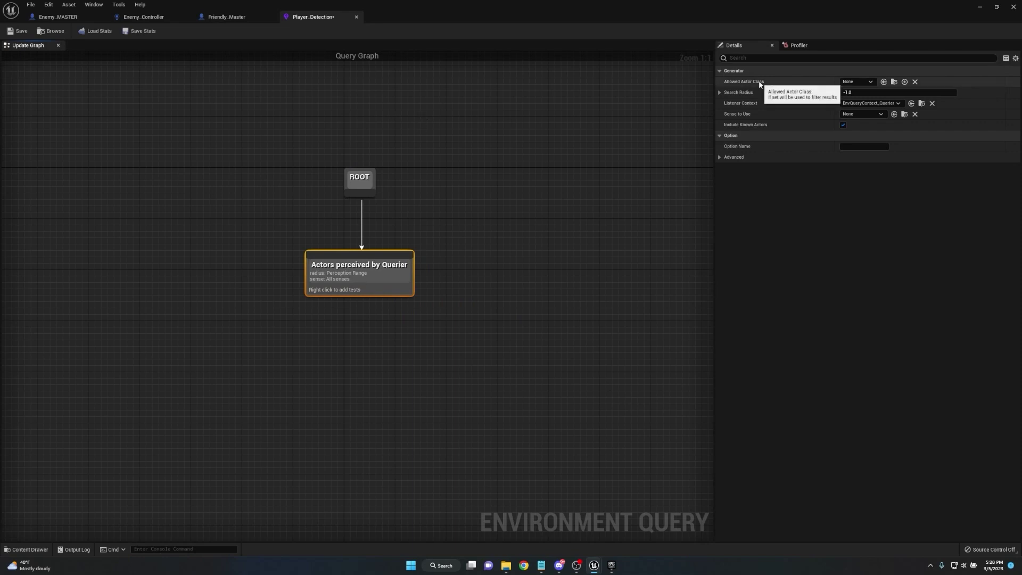
# Step: Set the generator's allowed actor class to BP_ThirdPersonCharacter
pyautogui.click(862, 82)
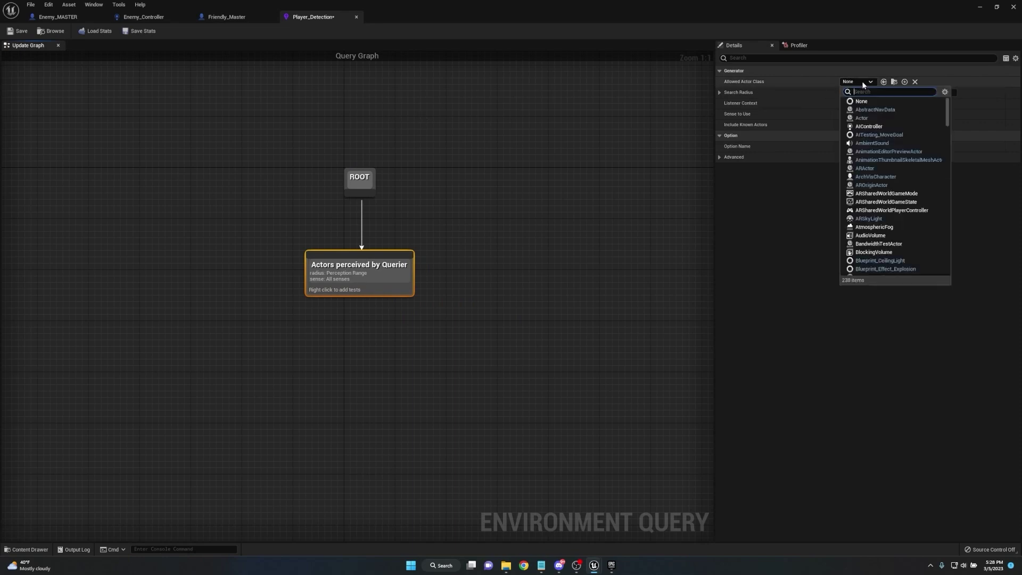
pyautogui.write('Third person character')
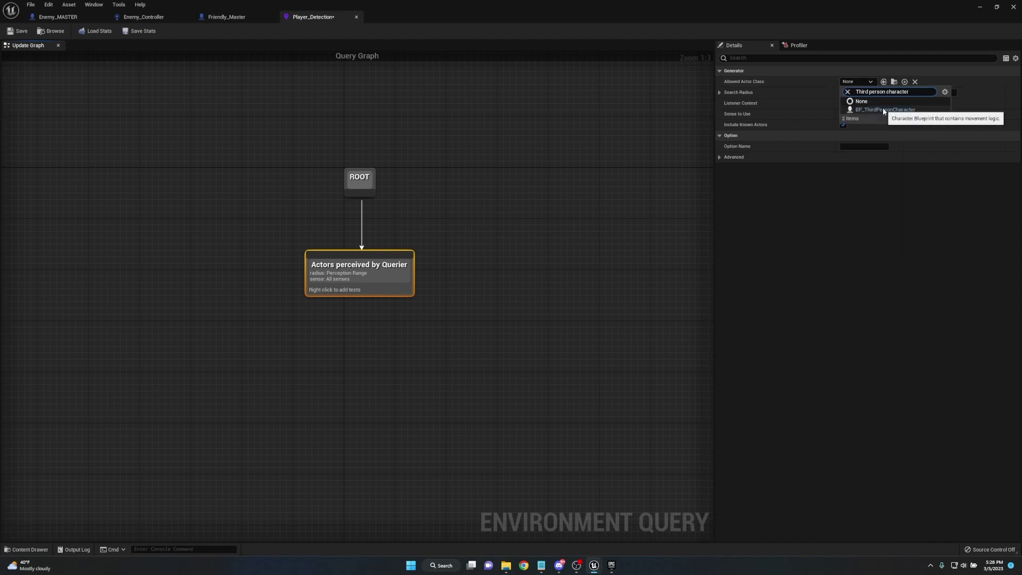
pyautogui.click(883, 109)
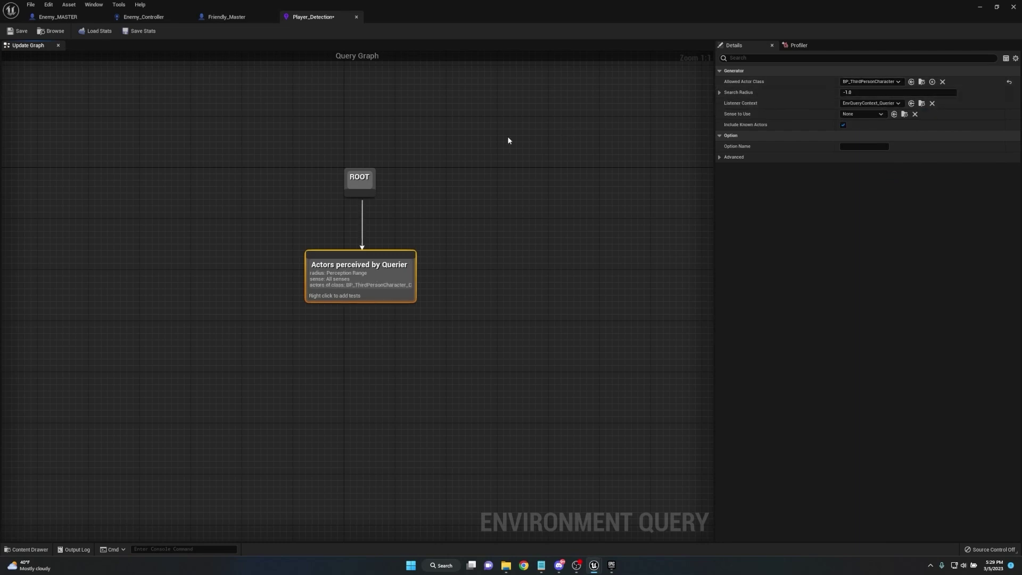
pyautogui.click(855, 115)
pyautogui.press('Escape')
# Step: Create an Environment Query asset named Enemy_Detection in the EQS folder
pyautogui.click(980, 7)
pyautogui.rightClick(218, 446)
pyautogui.moveTo(269, 317)
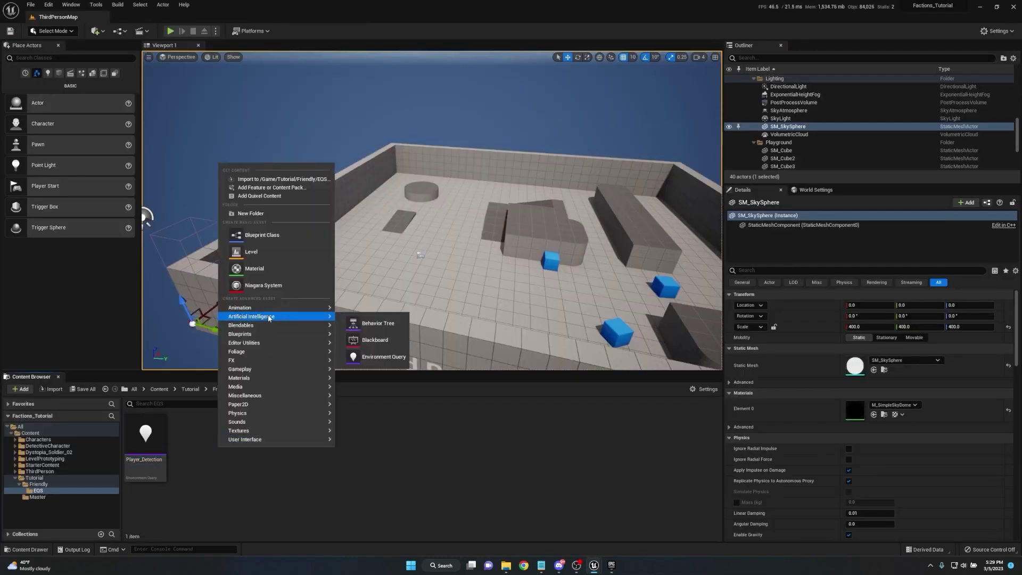
pyautogui.click(384, 357)
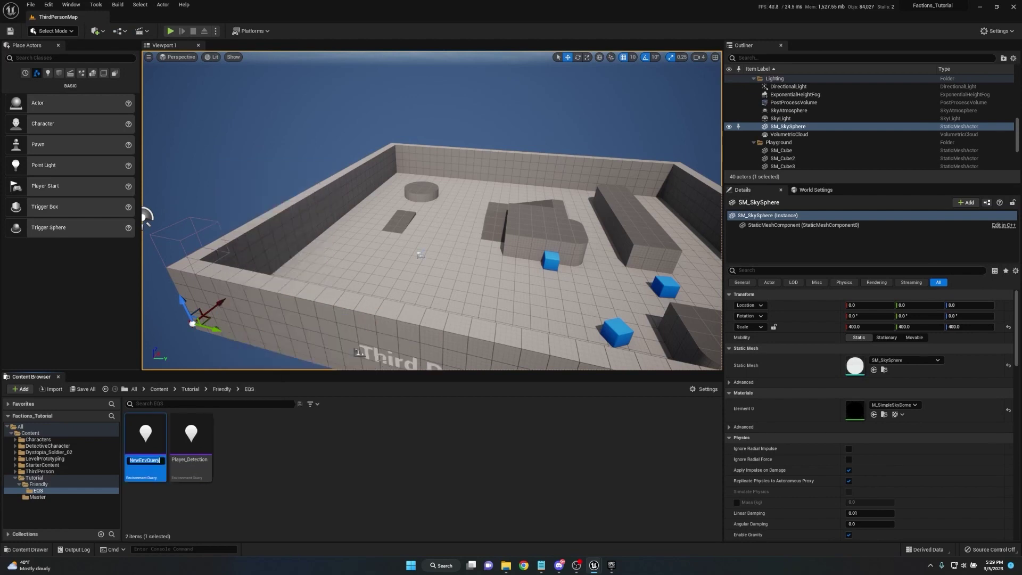
pyautogui.write('Enemy_Detection')
pyautogui.click(273, 450)
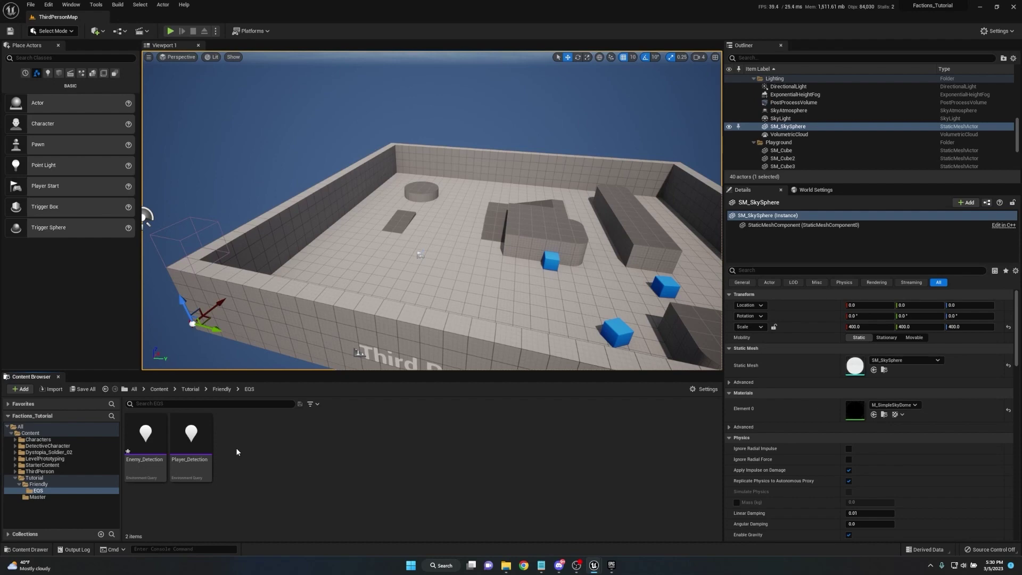
# Step: Open the Enemy_Detection query and connect an Actors perceived by Querier generator below the Root node
pyautogui.doubleClick(153, 441)
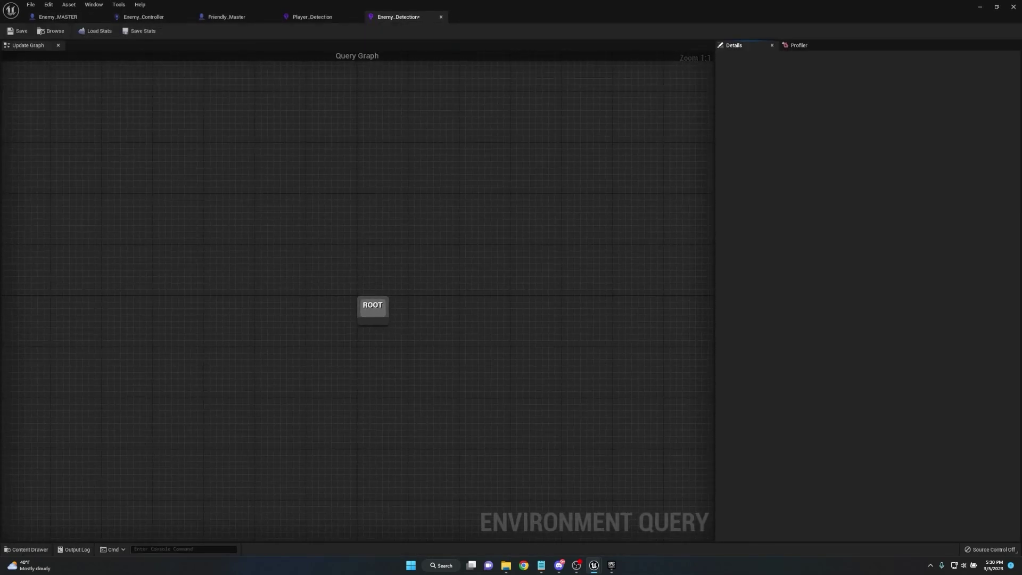
pyautogui.moveTo(395, 342); pyautogui.dragTo(399, 201, button='right')
pyautogui.moveTo(376, 183); pyautogui.dragTo(324, 256)
pyautogui.click(403, 324)
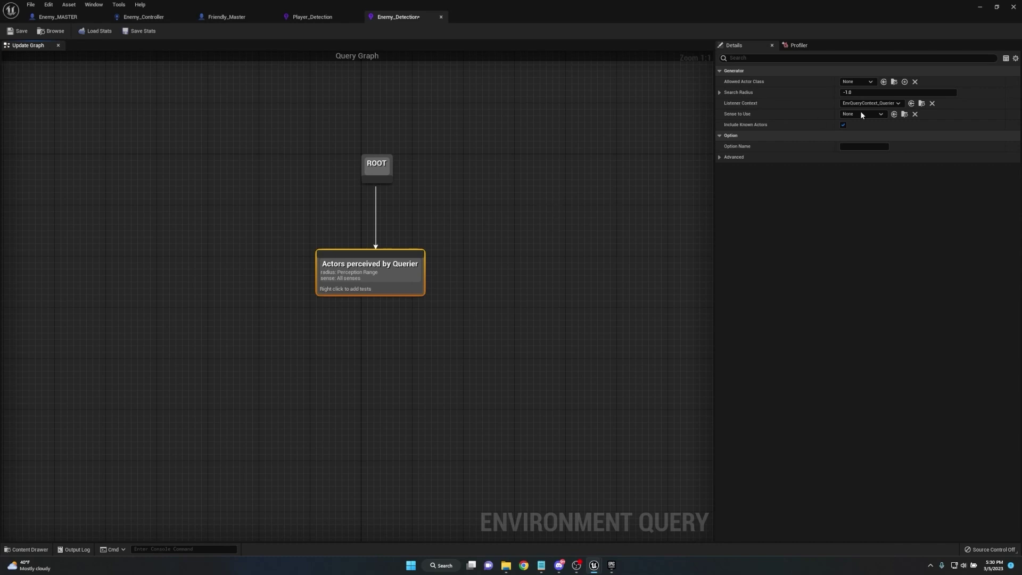
# Step: Set the Enemy_Detection generator's allowed actor class to Enemy_MASTER and save the query
pyautogui.click(851, 83)
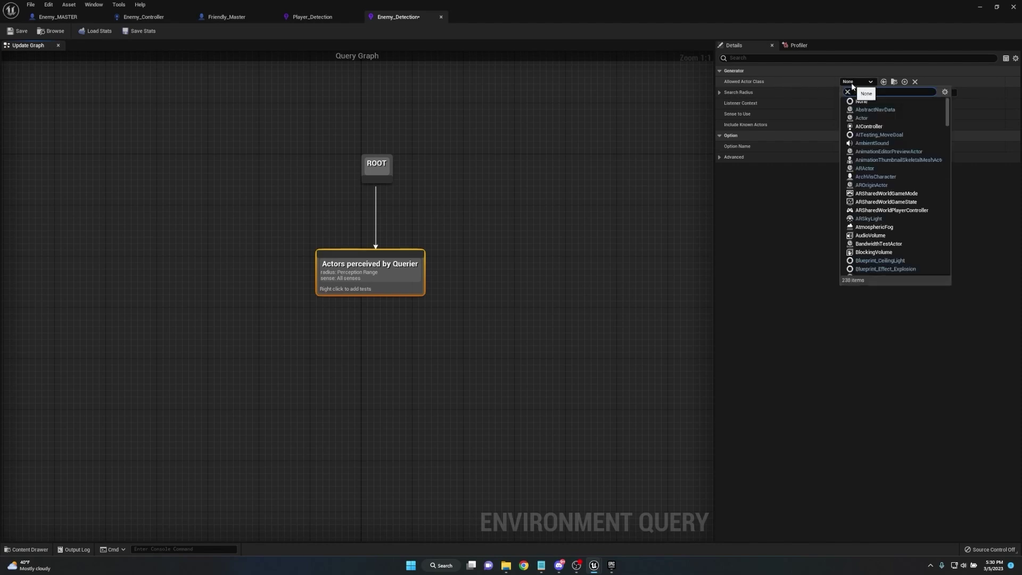
pyautogui.write('enemy')
pyautogui.click(883, 117)
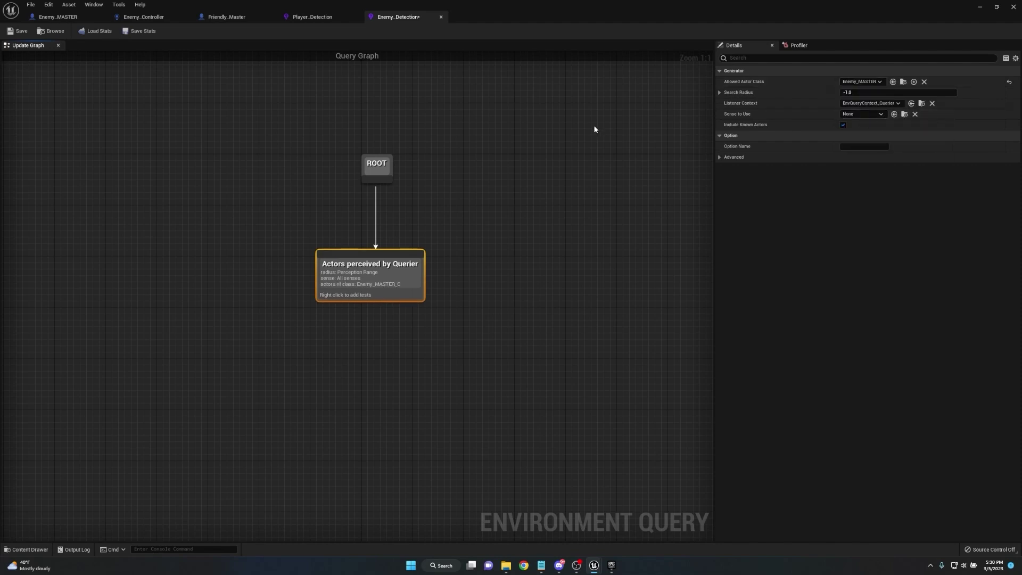
pyautogui.click(19, 31)
pyautogui.click(478, 156)
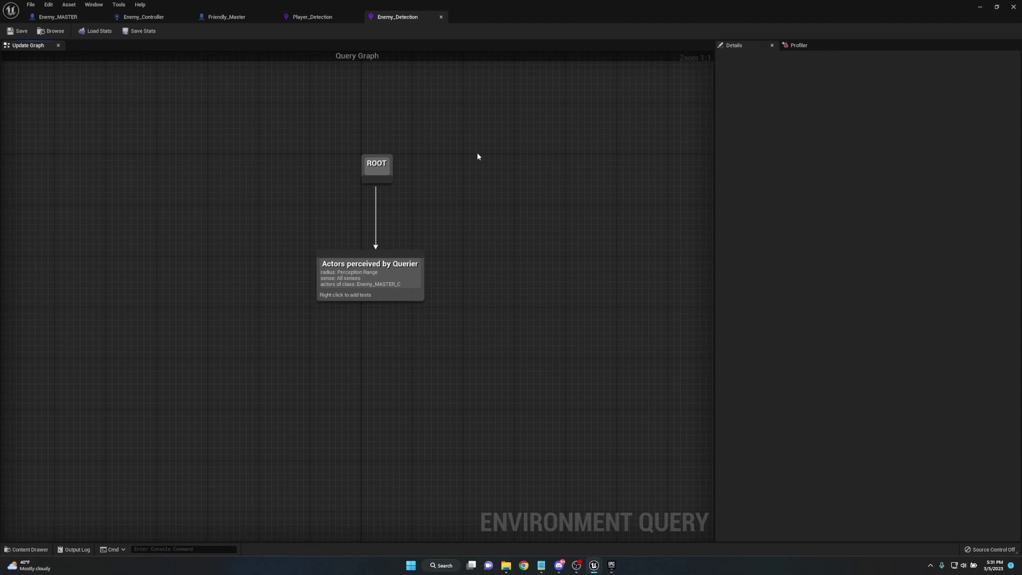
pyautogui.click(411, 290)
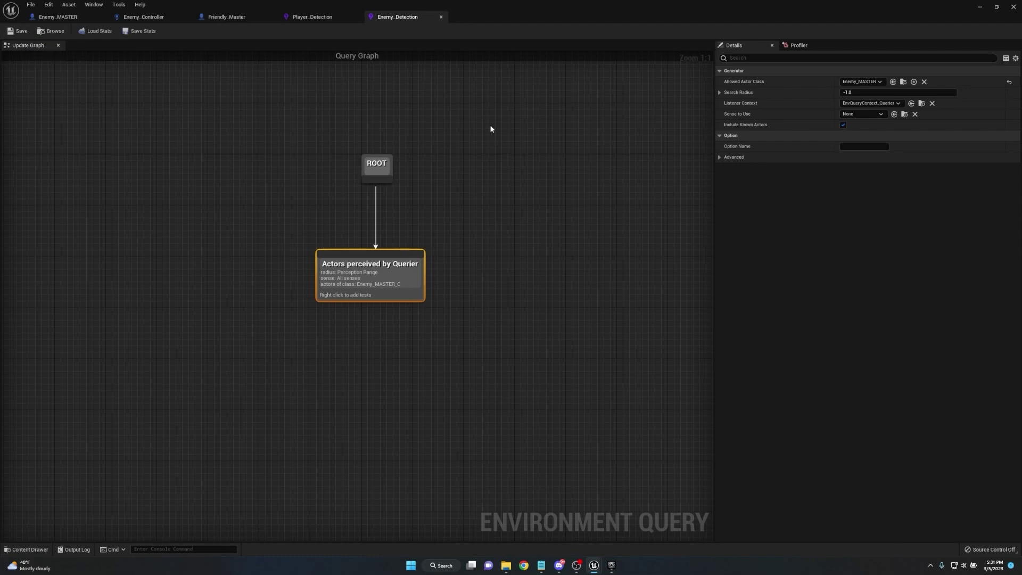
# Step: Create a subfolder named AI_Assets inside the Friendly folder
pyautogui.click(980, 7)
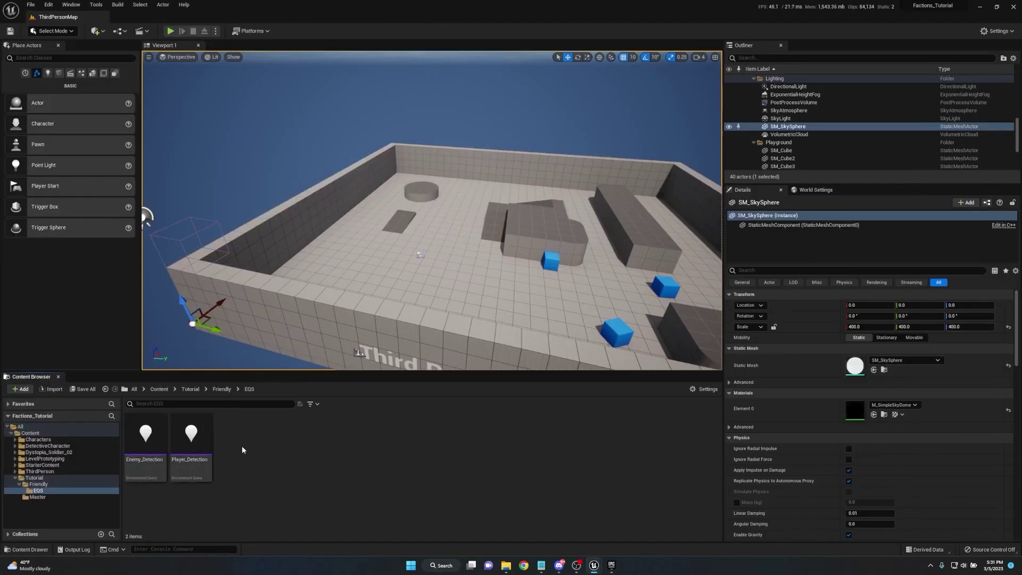
pyautogui.click(222, 389)
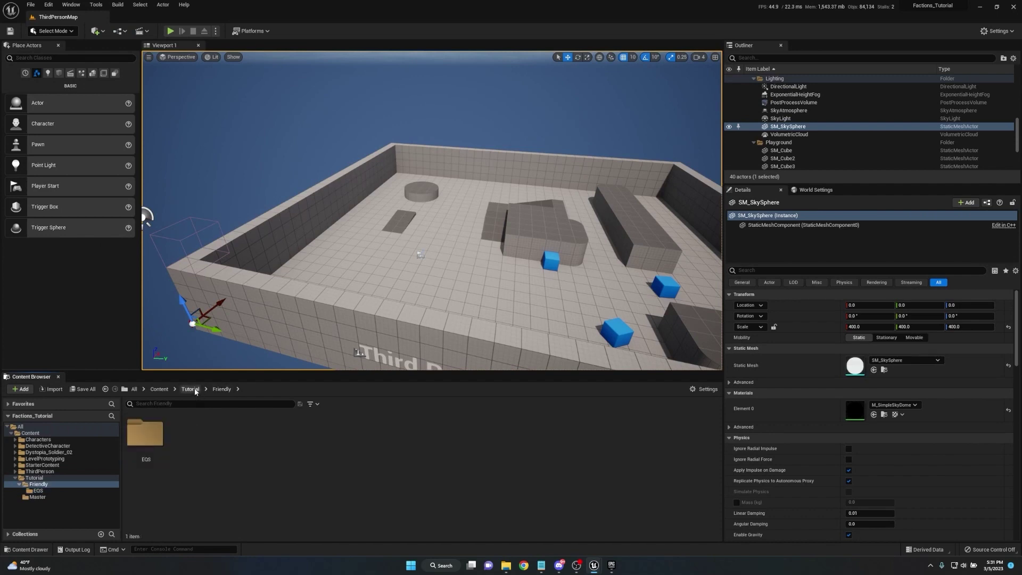
pyautogui.rightClick(187, 459)
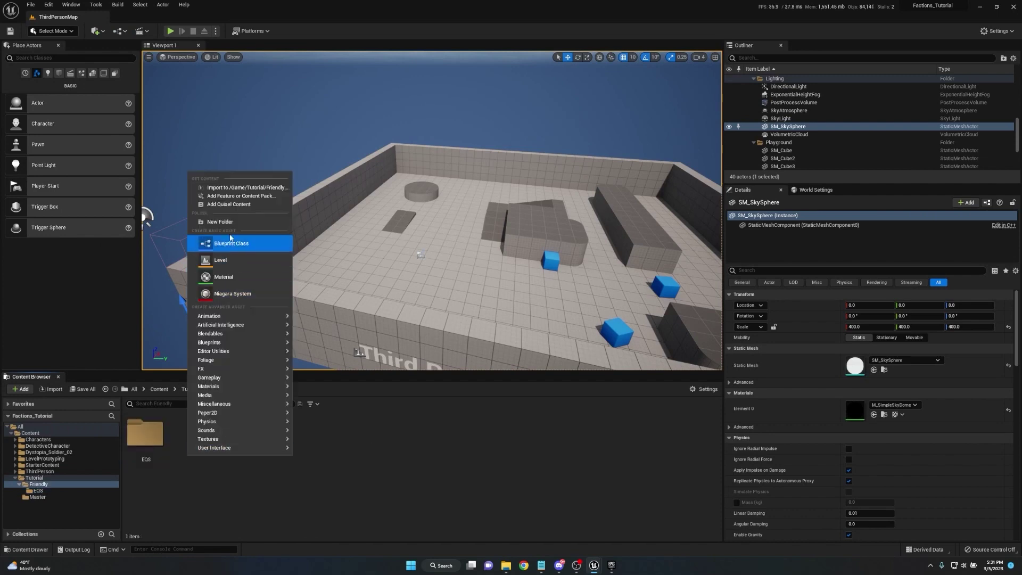
pyautogui.click(220, 222)
pyautogui.write('AI_Assets')
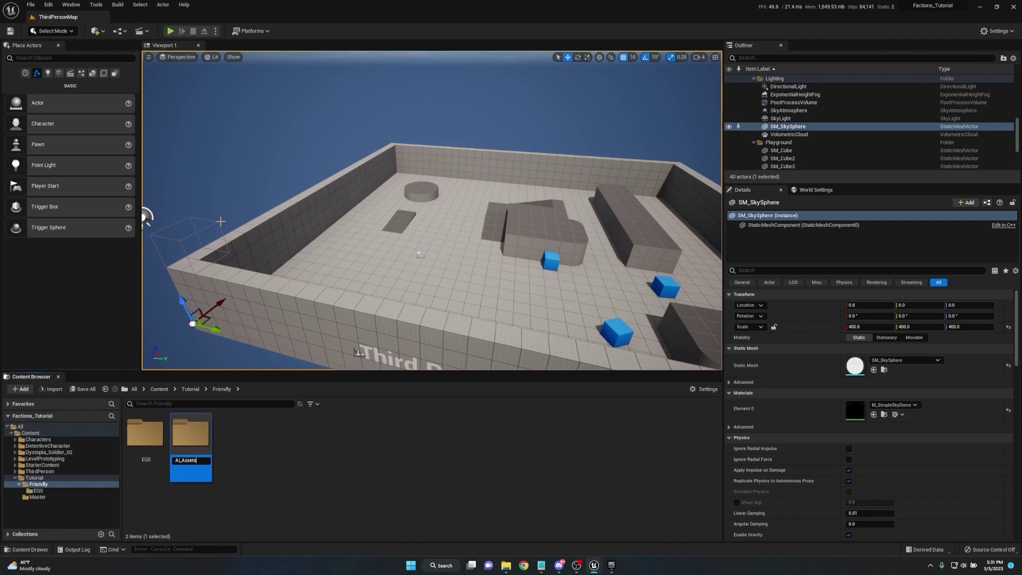
pyautogui.press('Return')
# Step: Create a Blackboard asset named Friendly_NPC_BB in the AI_Assets folder
pyautogui.doubleClick(190, 438)
pyautogui.rightClick(168, 456)
pyautogui.moveTo(208, 330)
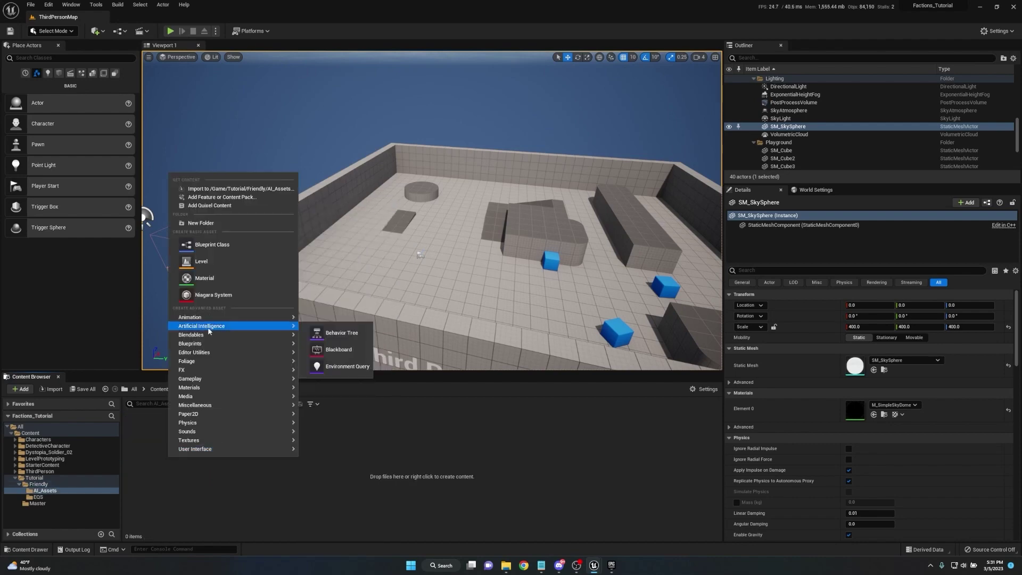
pyautogui.click(339, 350)
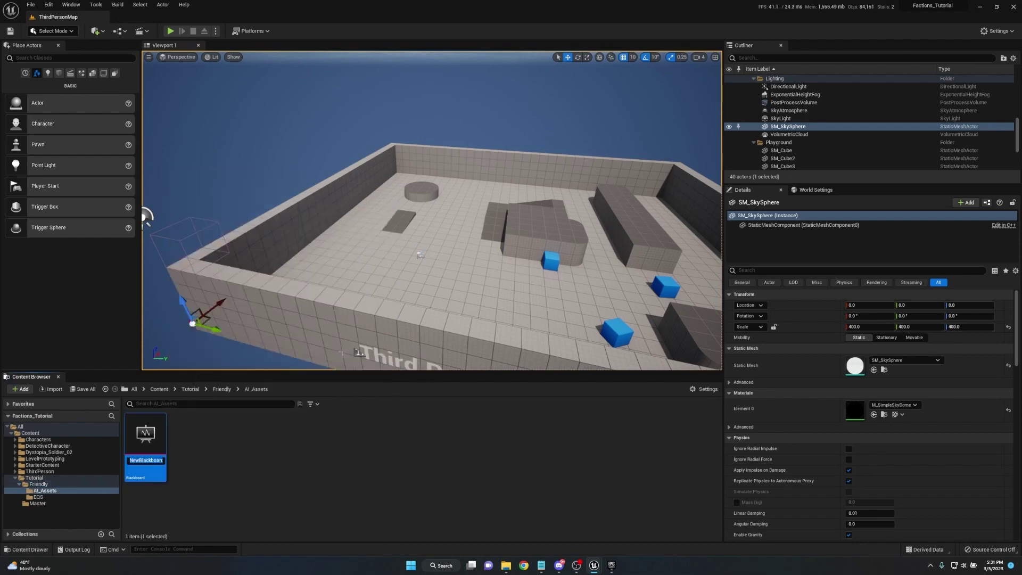
pyautogui.write('Friendly_NPC_VB')
pyautogui.rightClick(187, 447)
pyautogui.click(184, 453)
# Step: Create a Behavior Tree asset named Friendly_NPC_BT in the AI_Assets folder
pyautogui.rightClick(183, 454)
pyautogui.moveTo(213, 327)
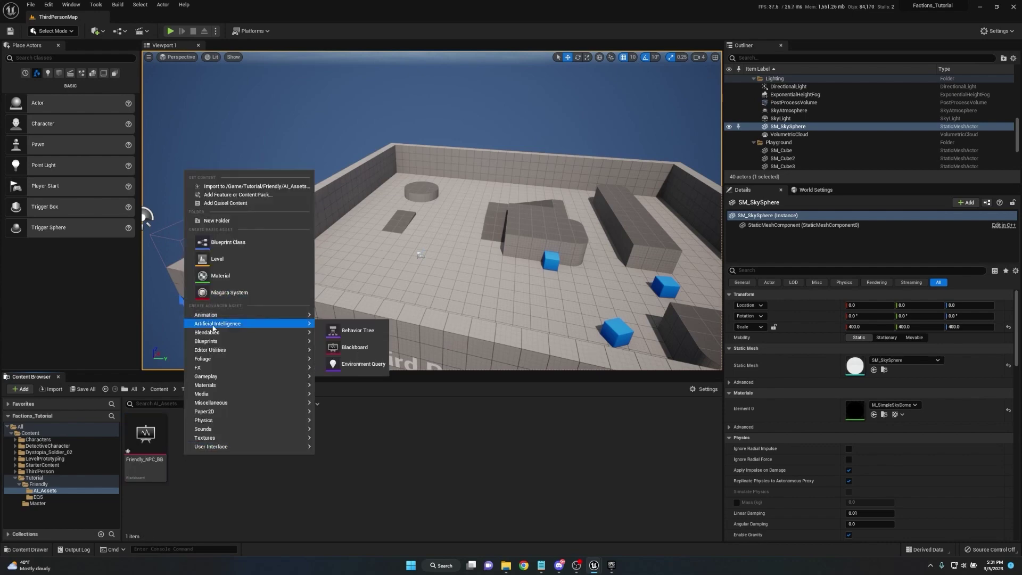
pyautogui.click(358, 331)
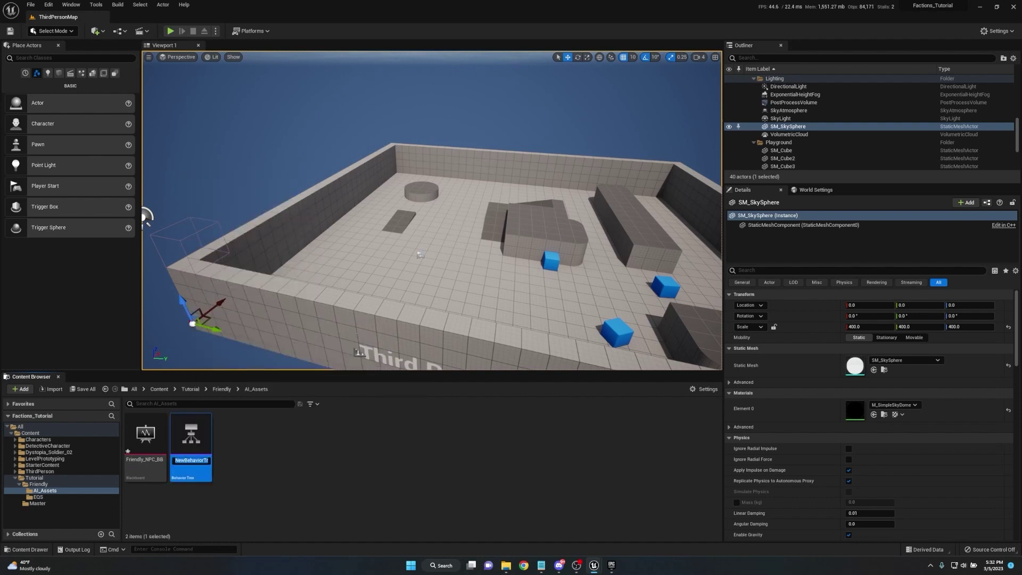
pyautogui.write('Friendly_NPC_BT')
pyautogui.click(252, 462)
# Step: Open Friendly_NPC_BT and add two Object keys to its blackboard
pyautogui.doubleClick(194, 437)
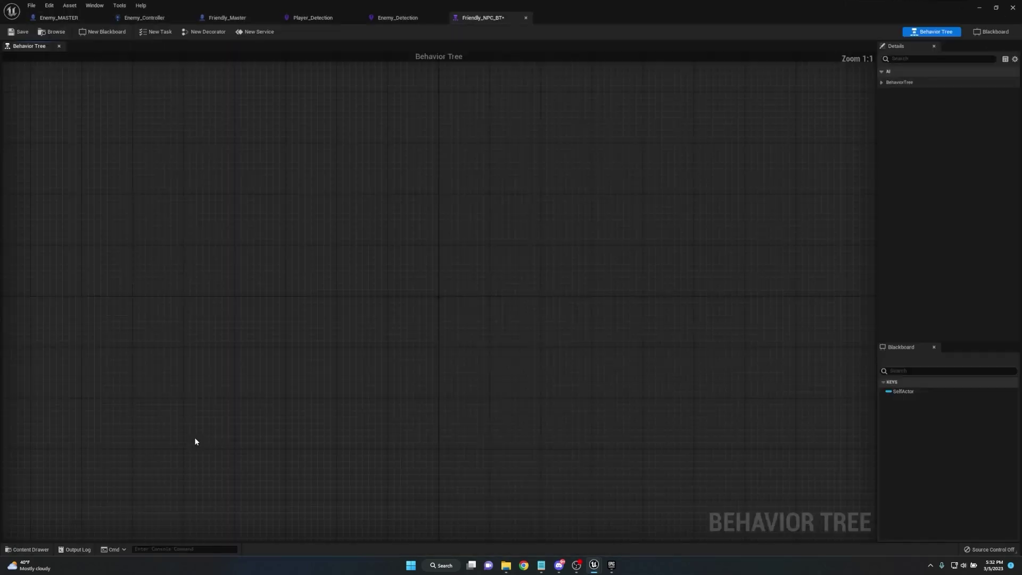
pyautogui.click(993, 32)
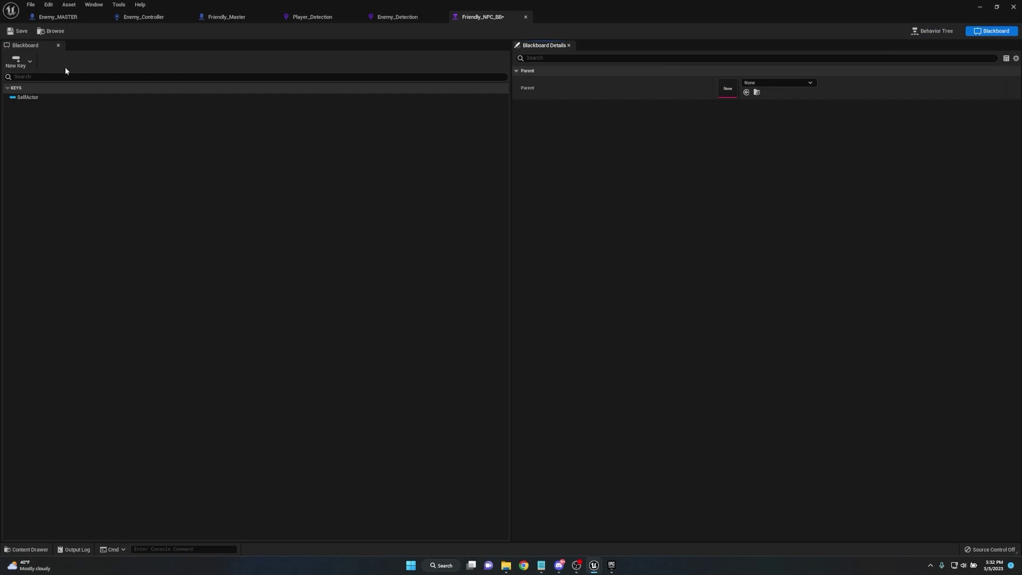
pyautogui.click(21, 65)
pyautogui.click(28, 135)
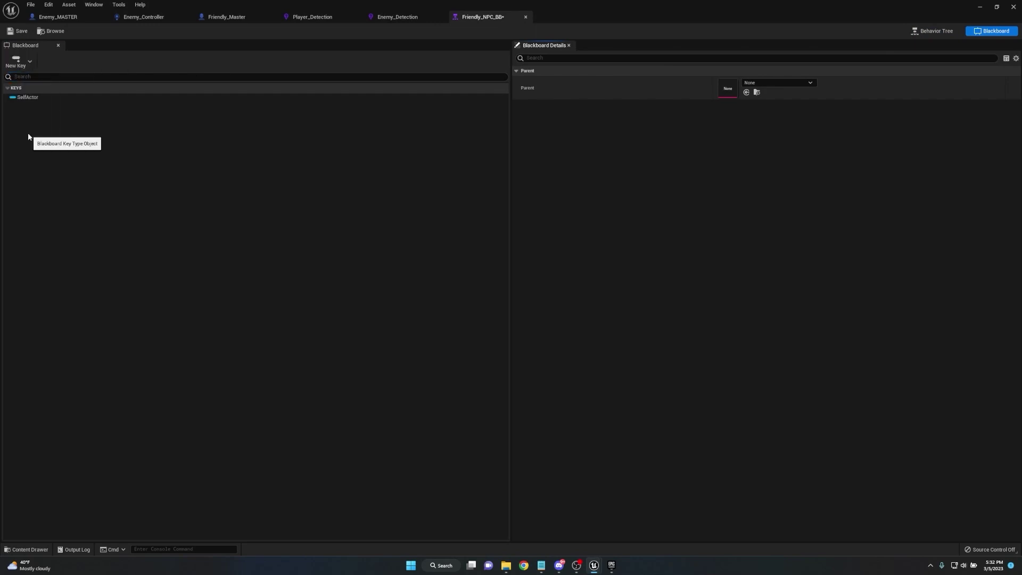
pyautogui.click(16, 61)
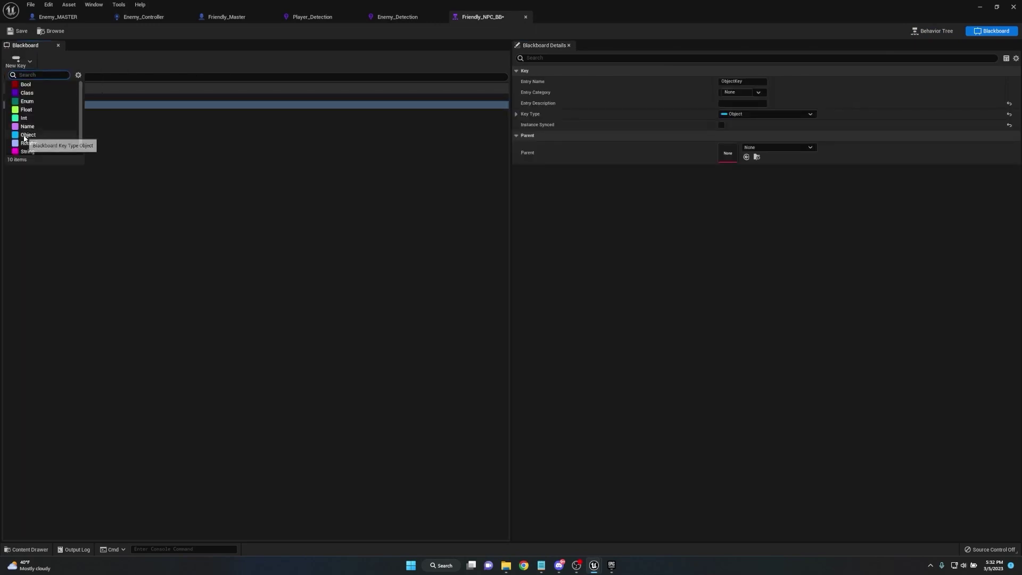
pyautogui.click(23, 135)
pyautogui.click(31, 99)
# Step: Rename the first new Object key in the blackboard as Player
pyautogui.click(29, 104)
pyautogui.click(742, 81)
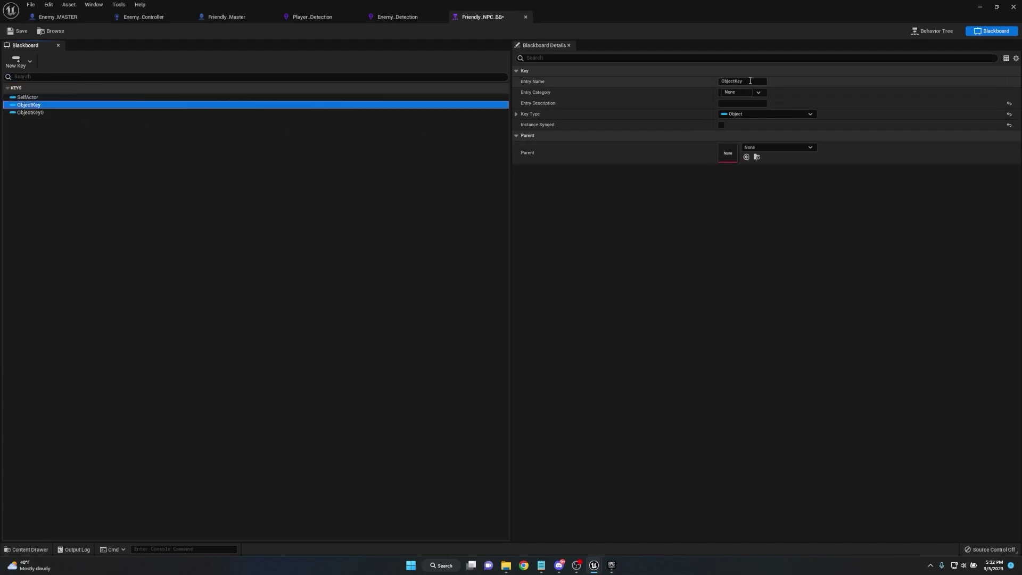
pyautogui.write('Player')
pyautogui.press('Return')
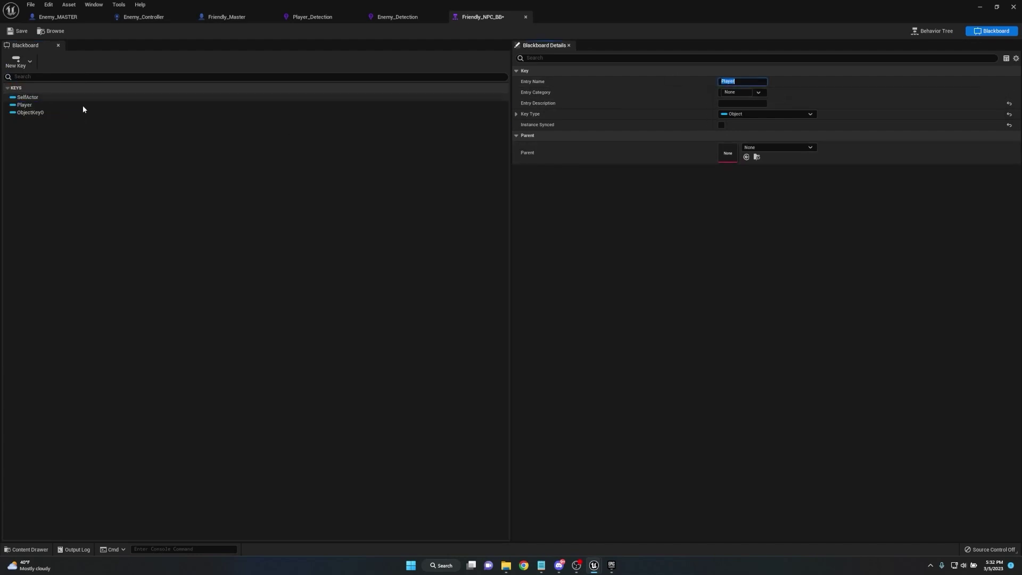
# Step: Rename the second new Object key in the blackboard as Enemy
pyautogui.click(45, 113)
pyautogui.click(751, 82)
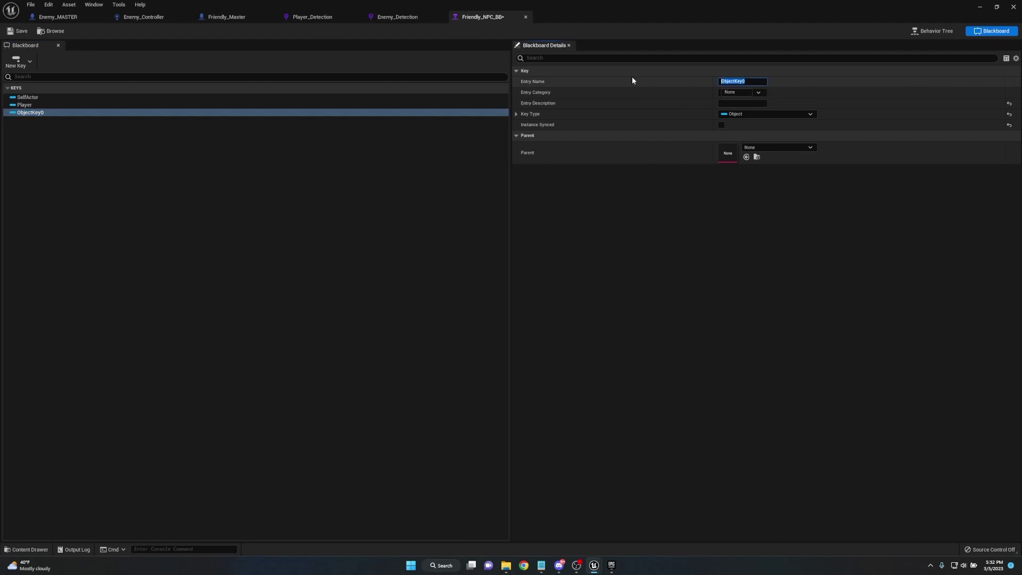
pyautogui.write('Enemy')
pyautogui.press('Return')
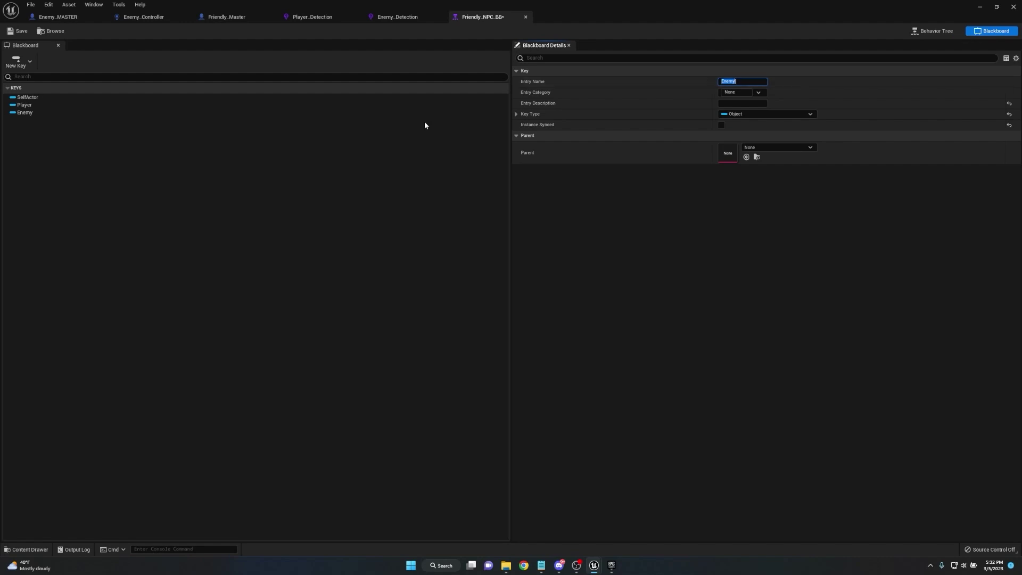
# Step: Set the base class of the Player key to Actor
pyautogui.click(21, 105)
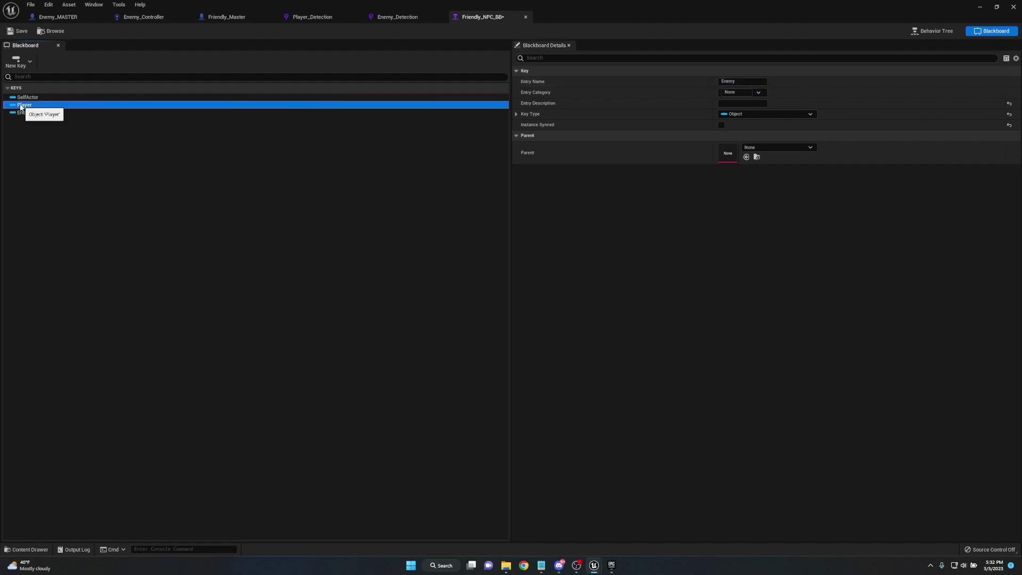
pyautogui.click(516, 114)
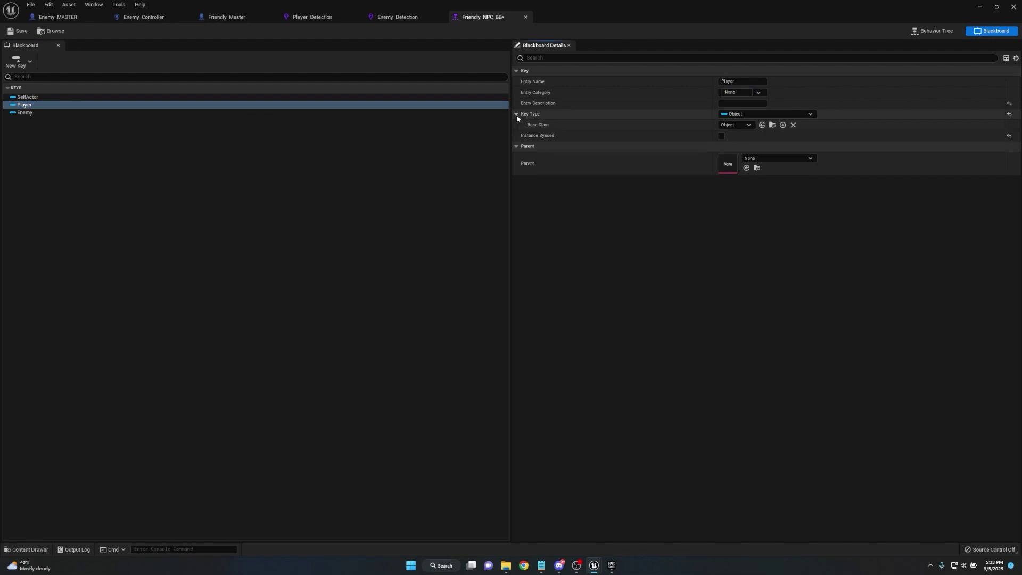
pyautogui.click(736, 124)
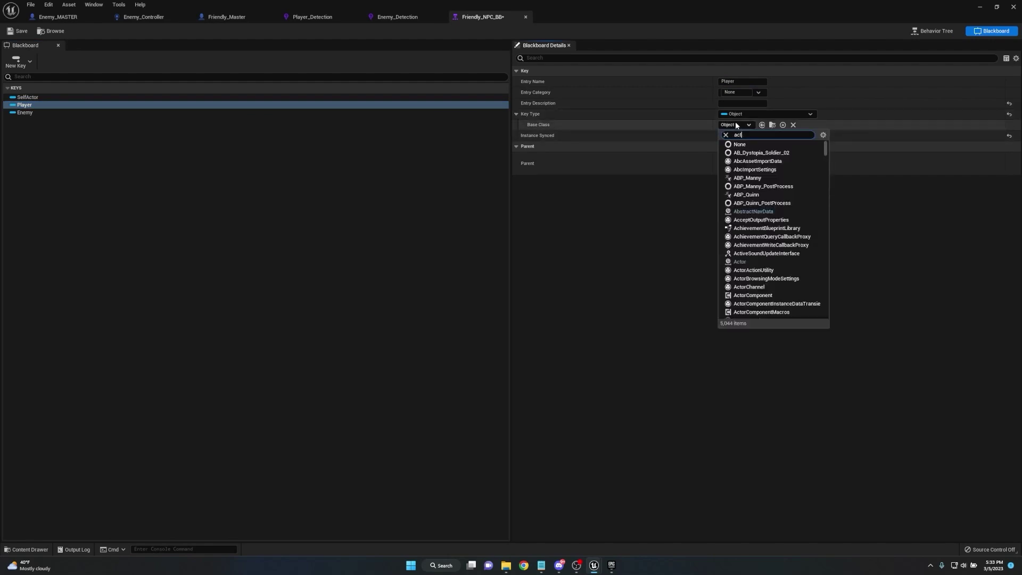
pyautogui.click(747, 152)
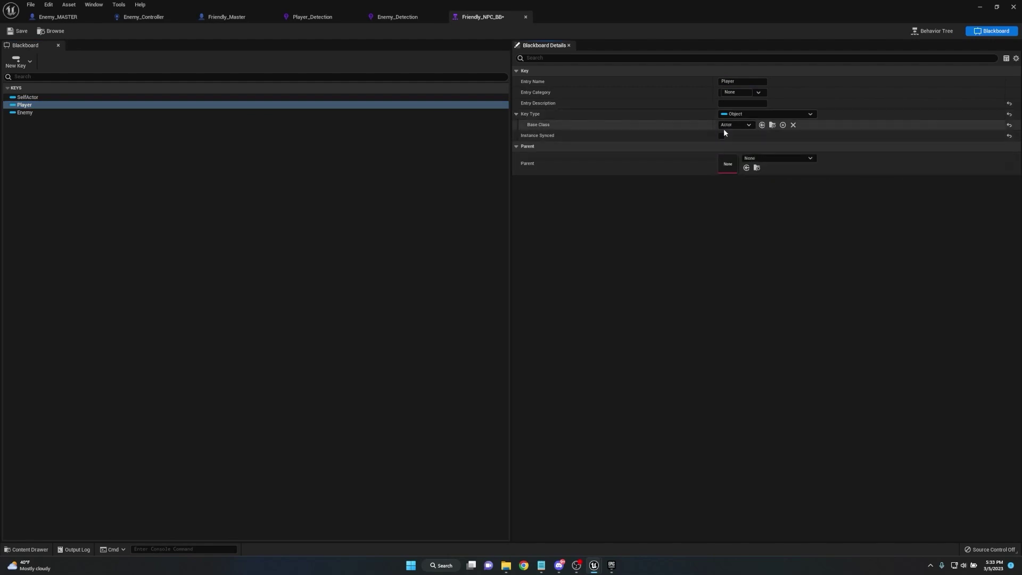
# Step: Open the base class choices for the Enemy key in the blackboard
pyautogui.click(37, 111)
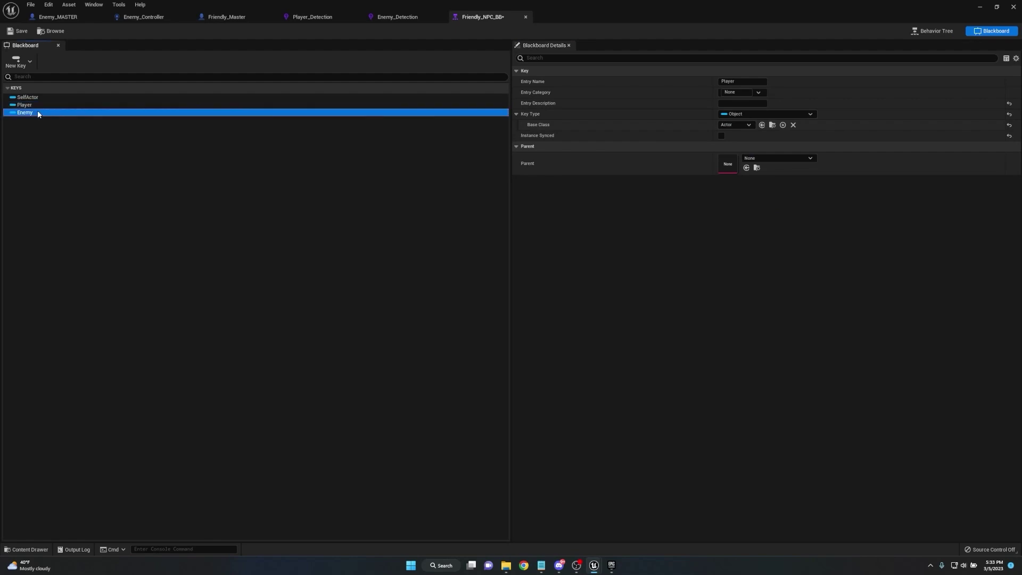
pyautogui.click(516, 113)
pyautogui.click(740, 125)
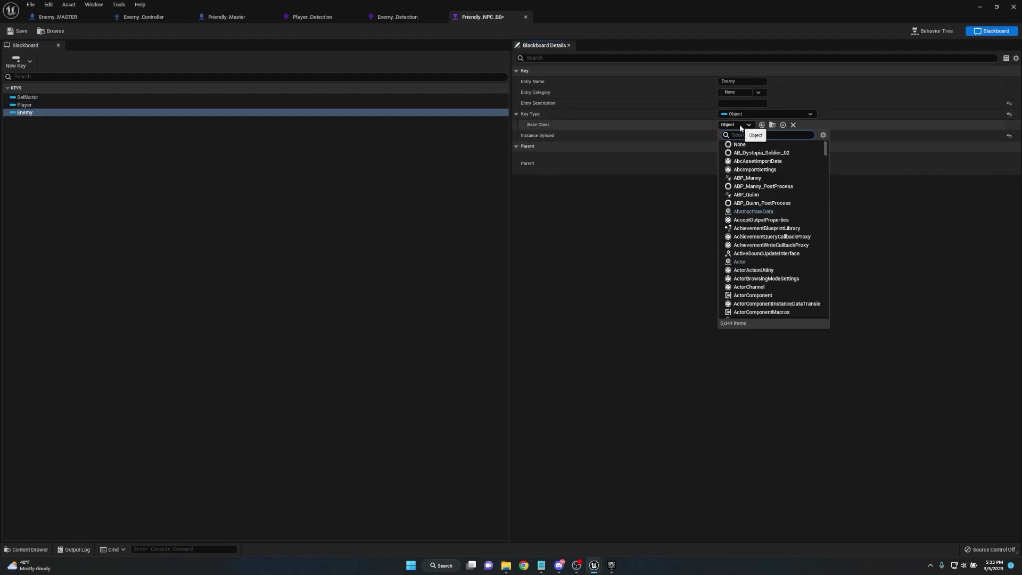
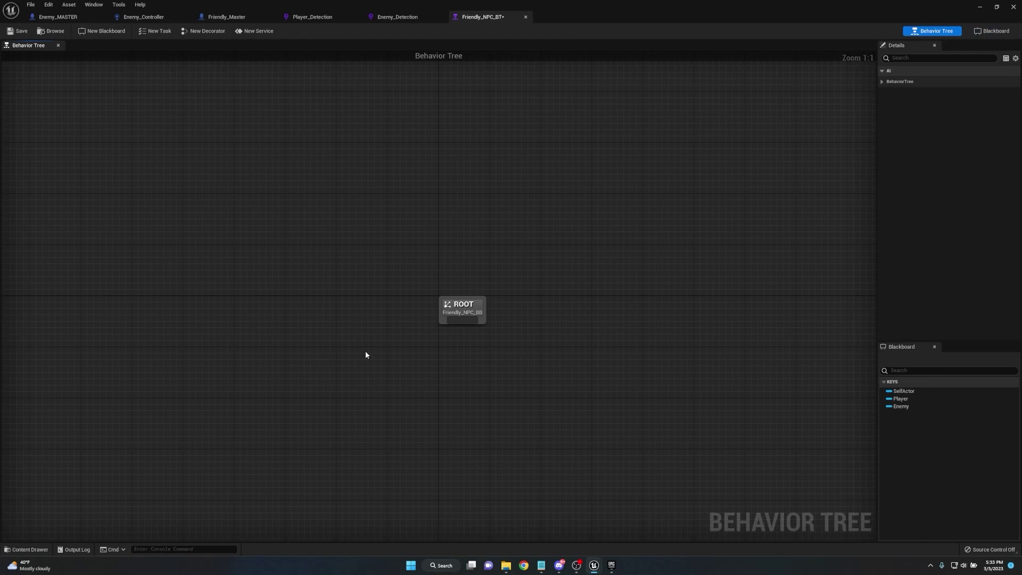
# Step: Add a Selector node beneath ROOT in the Friendly_NPC_BT behavior tree
pyautogui.moveTo(367, 173); pyautogui.dragTo(367, 272)
pyautogui.write('se')
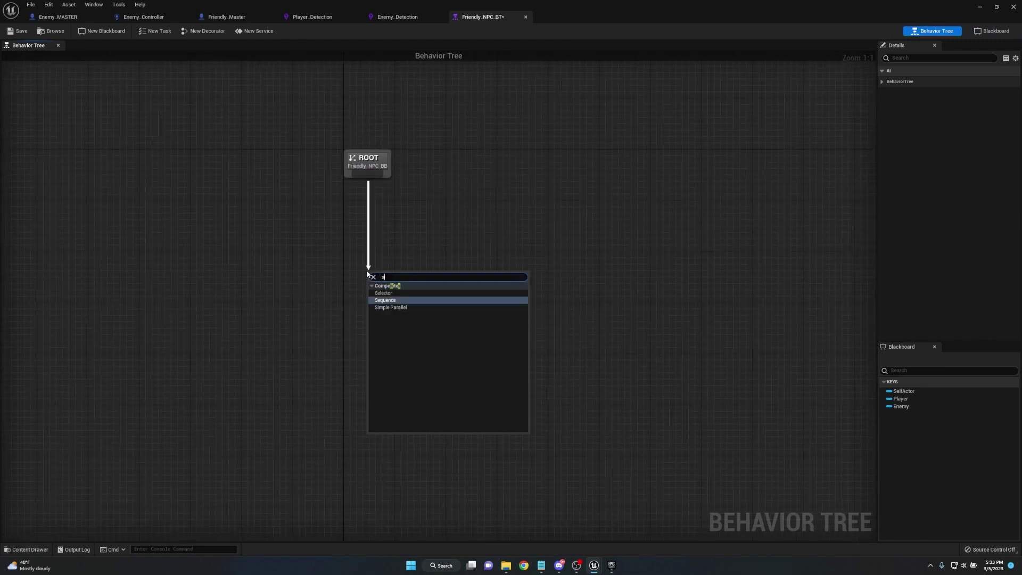
pyautogui.press('Return')
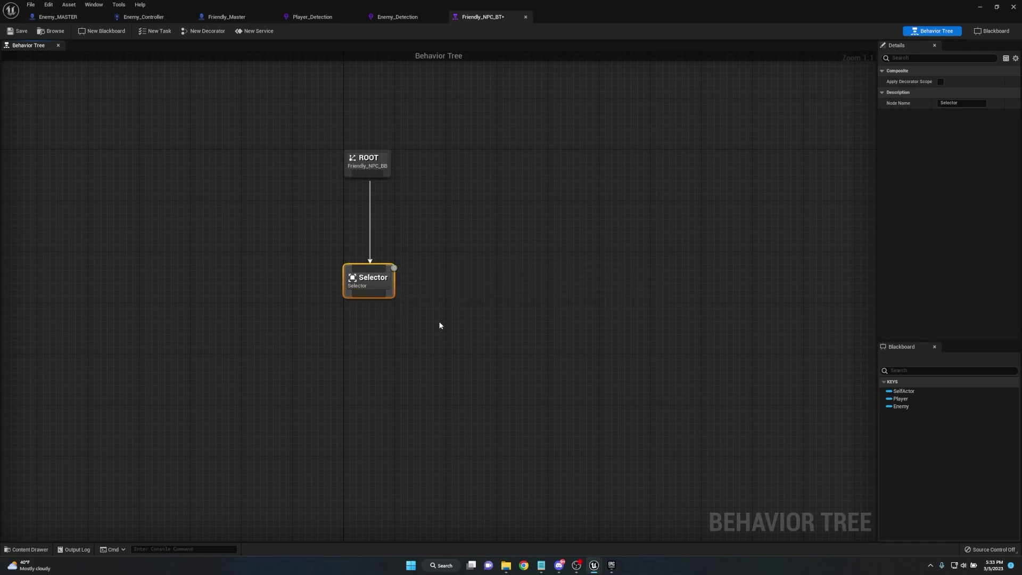
# Step: Add a Run EQS service to the Selector beneath ROOT
pyautogui.rightClick(365, 294)
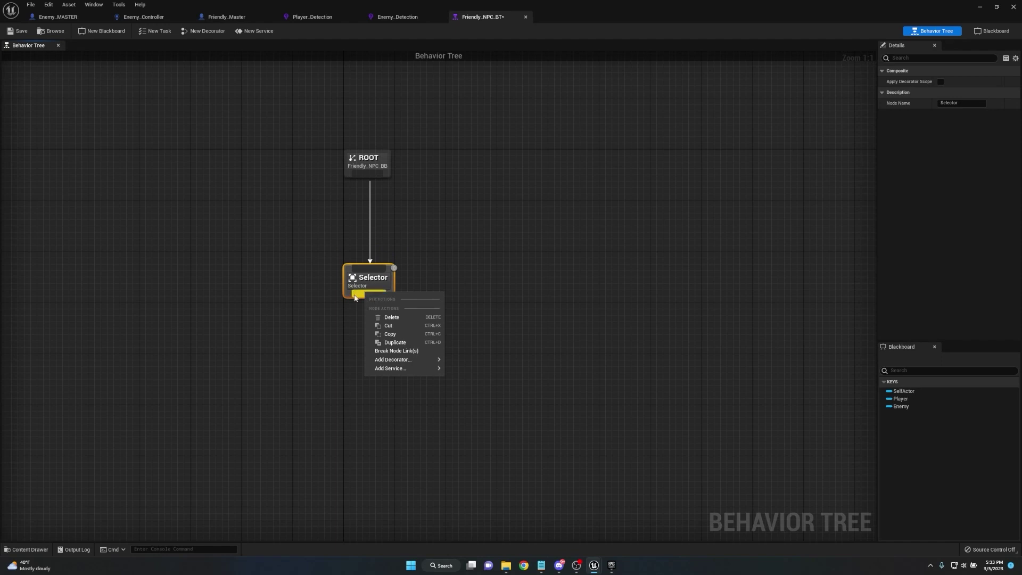
pyautogui.rightClick(364, 298)
pyautogui.moveTo(397, 372)
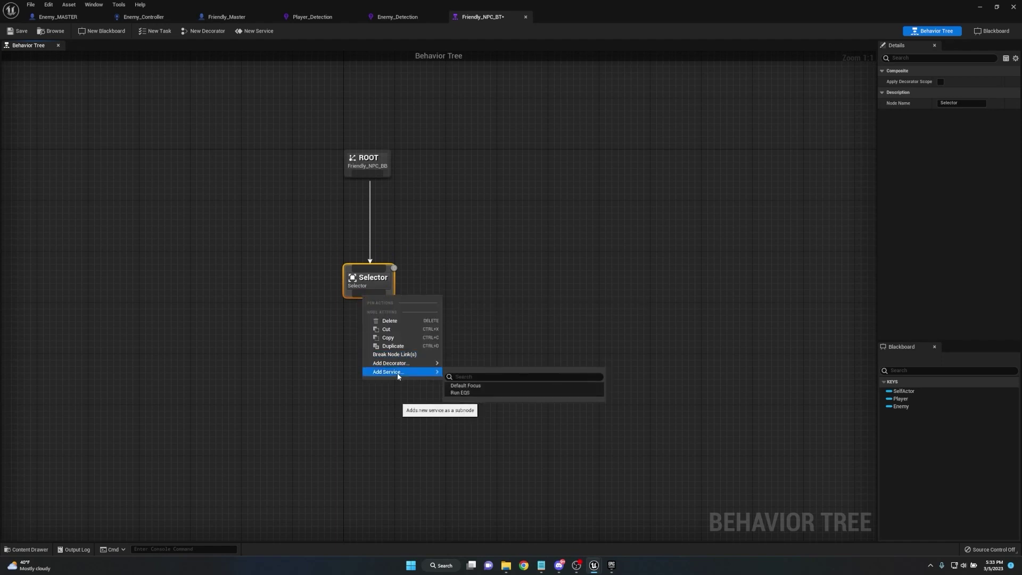
pyautogui.click(476, 393)
# Step: Set the EQS service's query template to Enemy_Detection
pyautogui.moveTo(390, 296); pyautogui.dragTo(352, 284)
pyautogui.click(910, 72)
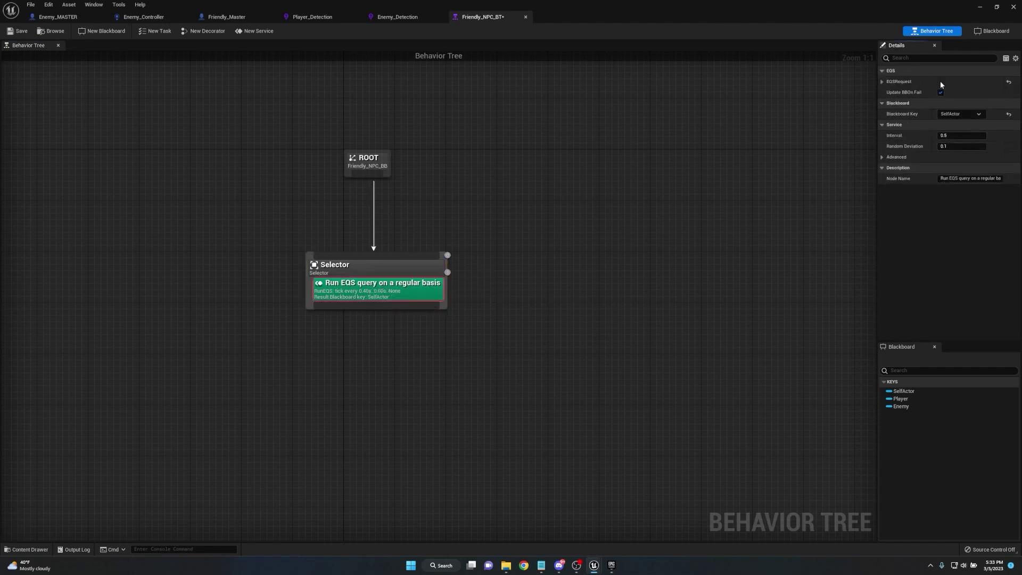
pyautogui.click(882, 81)
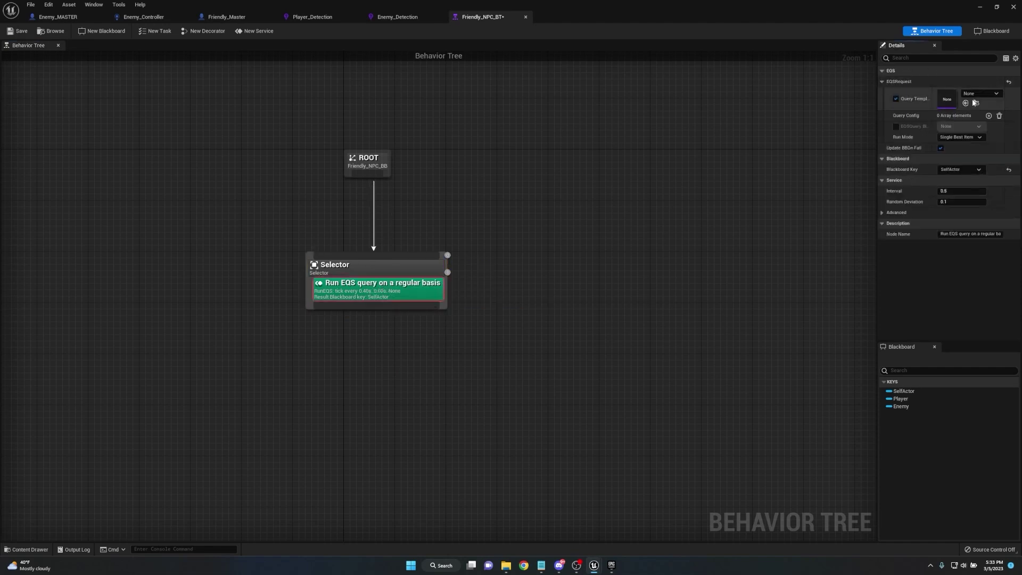
pyautogui.click(980, 94)
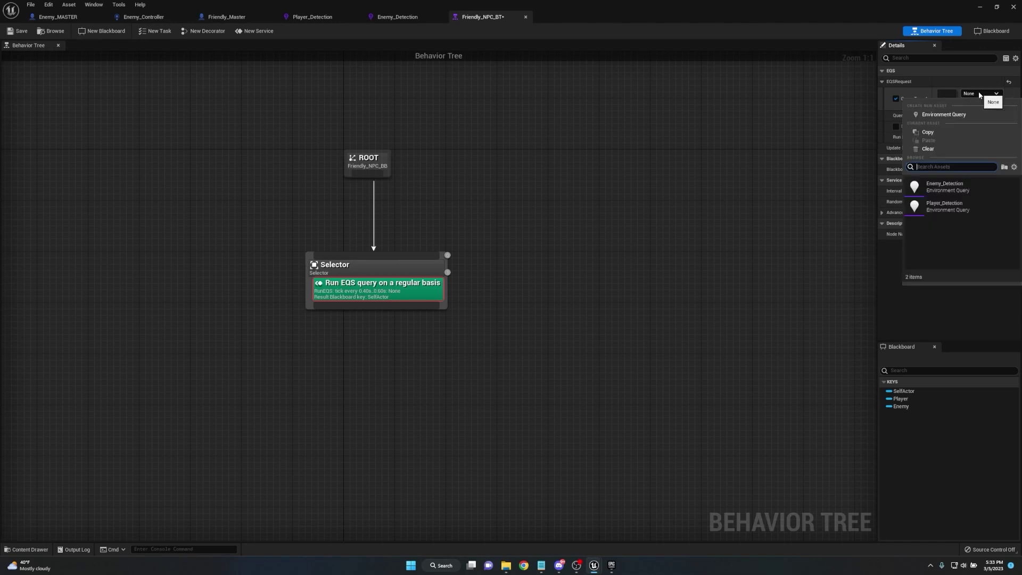
pyautogui.click(947, 183)
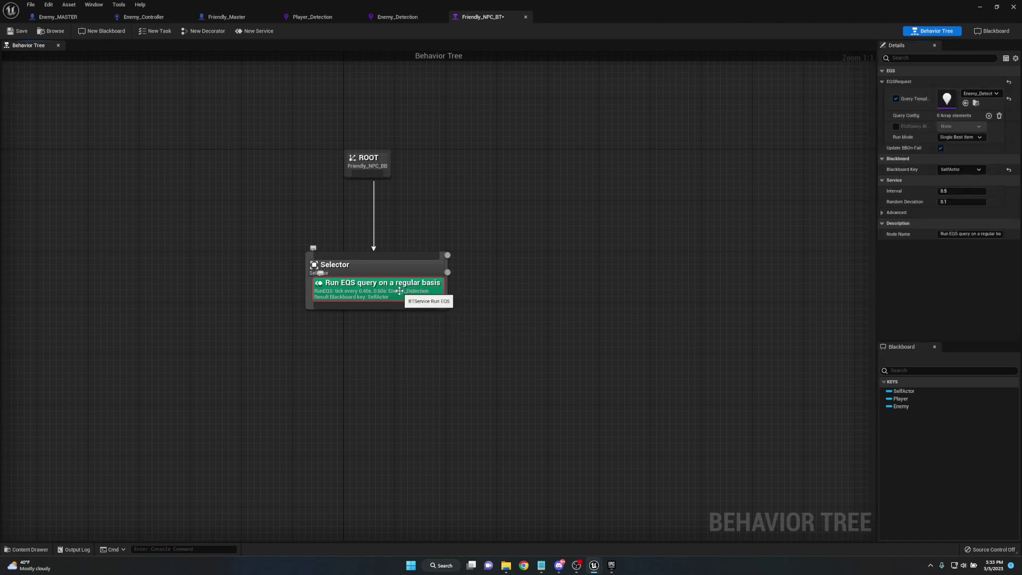
# Step: Duplicate the Enemy_Detection EQS service on the Selector and set the copy's query template to Player_Detection
pyautogui.hotkey('ctrl', 'd')
pyautogui.click(388, 319)
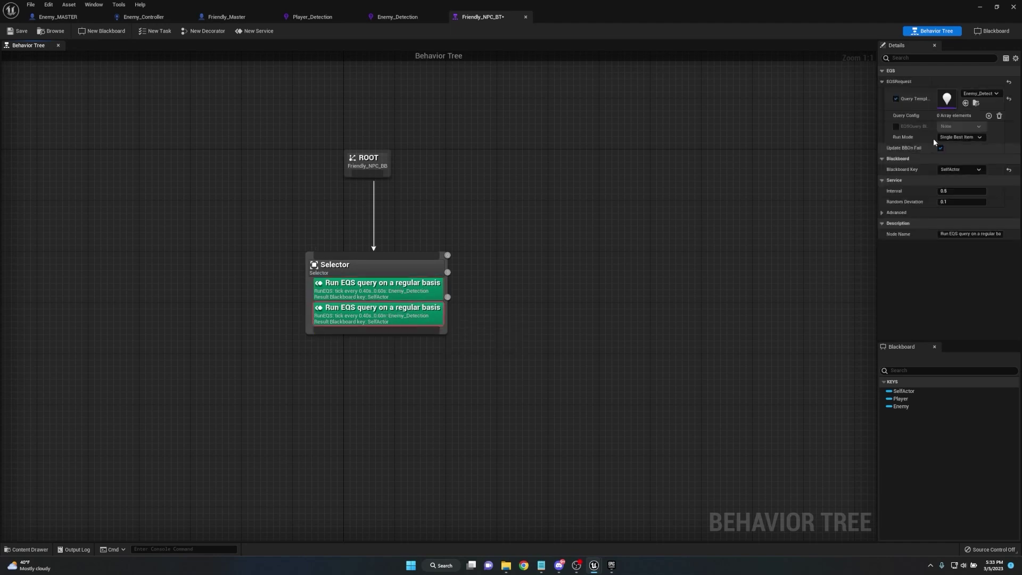
pyautogui.click(986, 96)
pyautogui.click(960, 212)
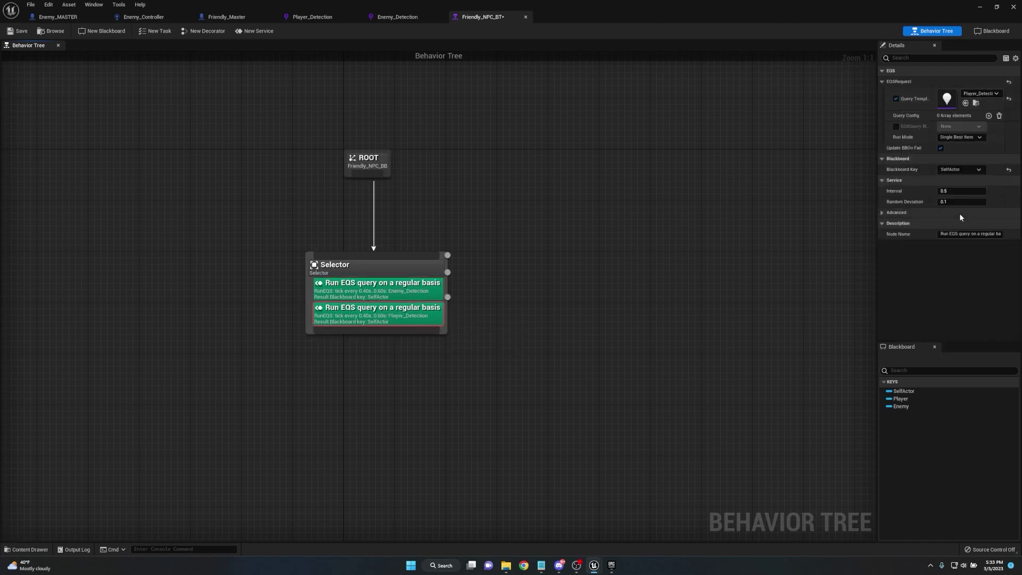
pyautogui.click(577, 314)
# Step: Set the blackboard key to Enemy for the Enemy_Detection service and to Player for the Player_Detection service
pyautogui.click(378, 288)
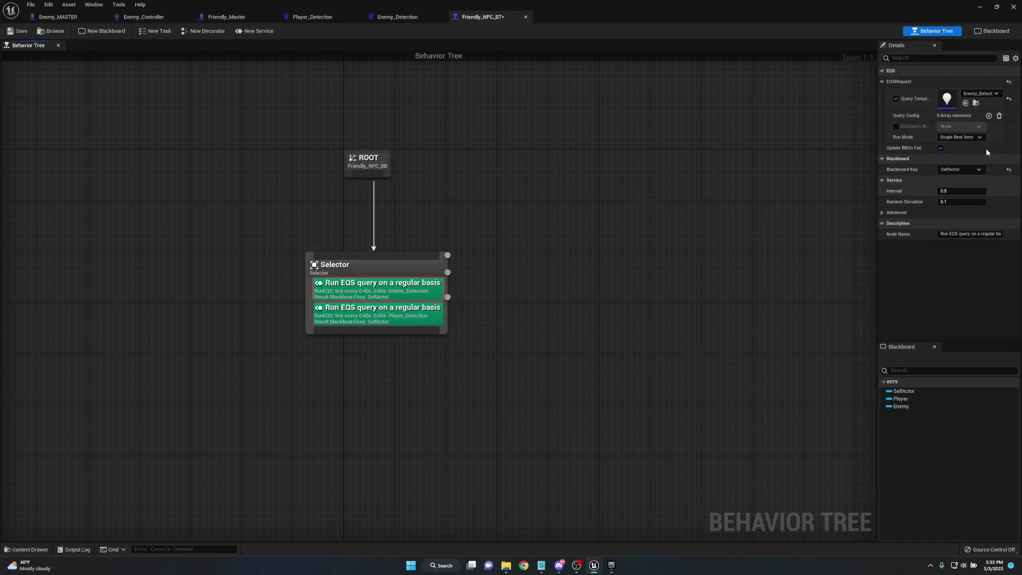
pyautogui.click(952, 170)
pyautogui.click(955, 198)
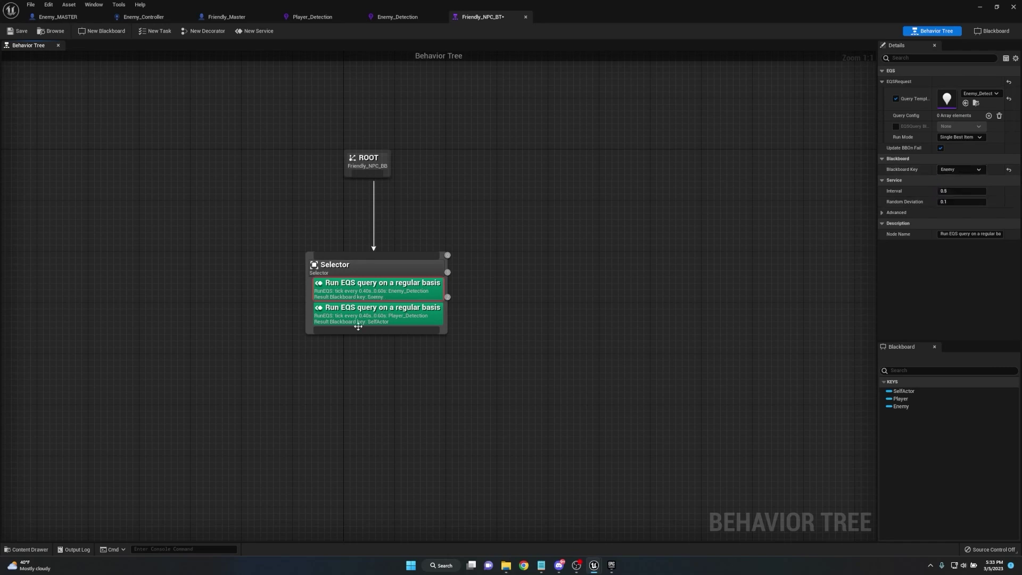
pyautogui.click(375, 311)
pyautogui.click(958, 170)
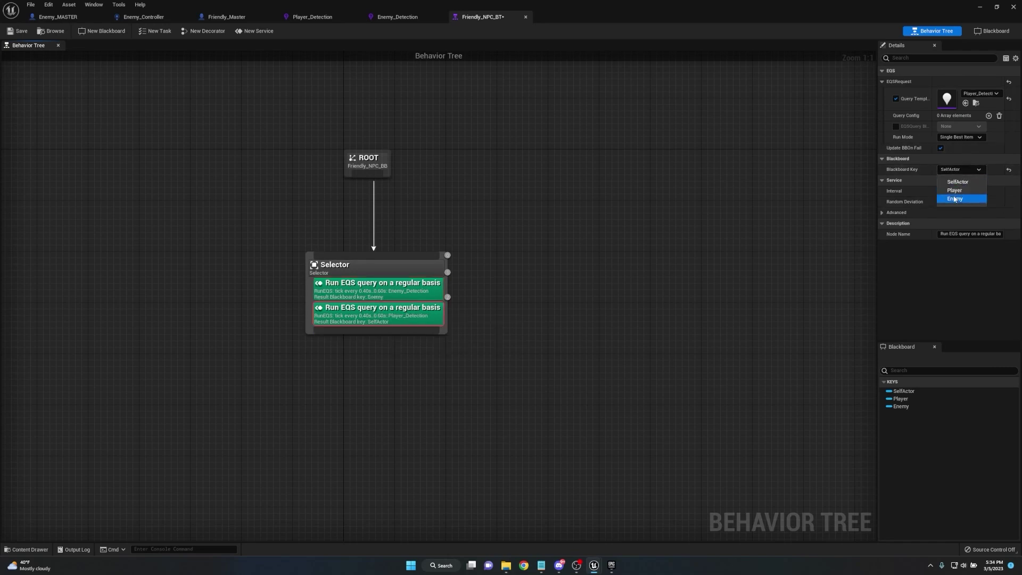
pyautogui.click(953, 191)
pyautogui.click(661, 274)
# Step: Add two child Selectors to the main Selector, one to its left and one directly below it
pyautogui.moveTo(375, 330); pyautogui.dragTo(75, 332)
pyautogui.write('se')
pyautogui.click(90, 351)
pyautogui.moveTo(375, 330); pyautogui.dragTo(374, 458)
pyautogui.write('sel')
pyautogui.press('Return')
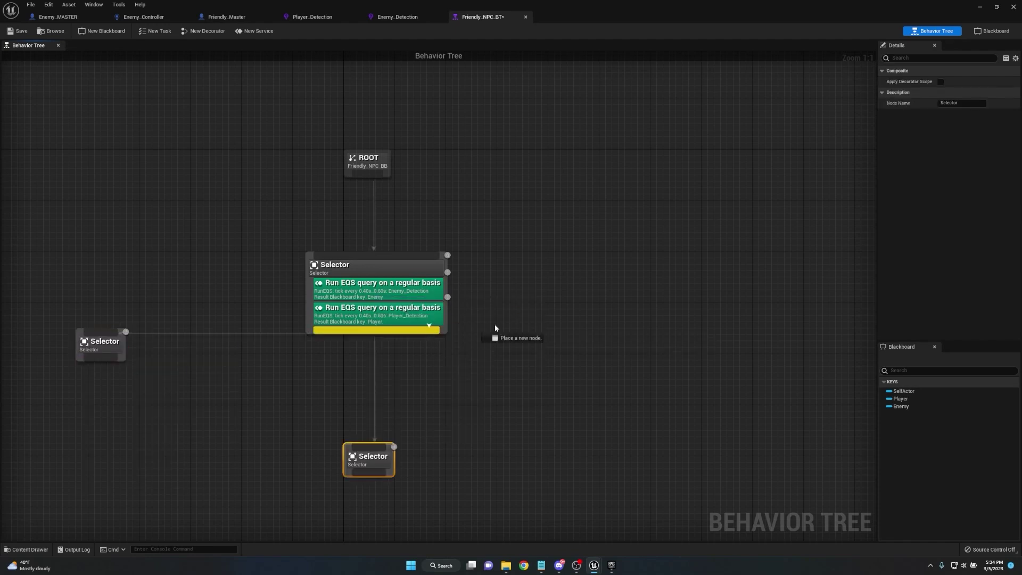
# Step: Add a Wait task as a child of the main Selector, to the right of its other branches
pyautogui.moveTo(442, 331); pyautogui.dragTo(620, 322)
pyautogui.write('wait')
pyautogui.press('Return')
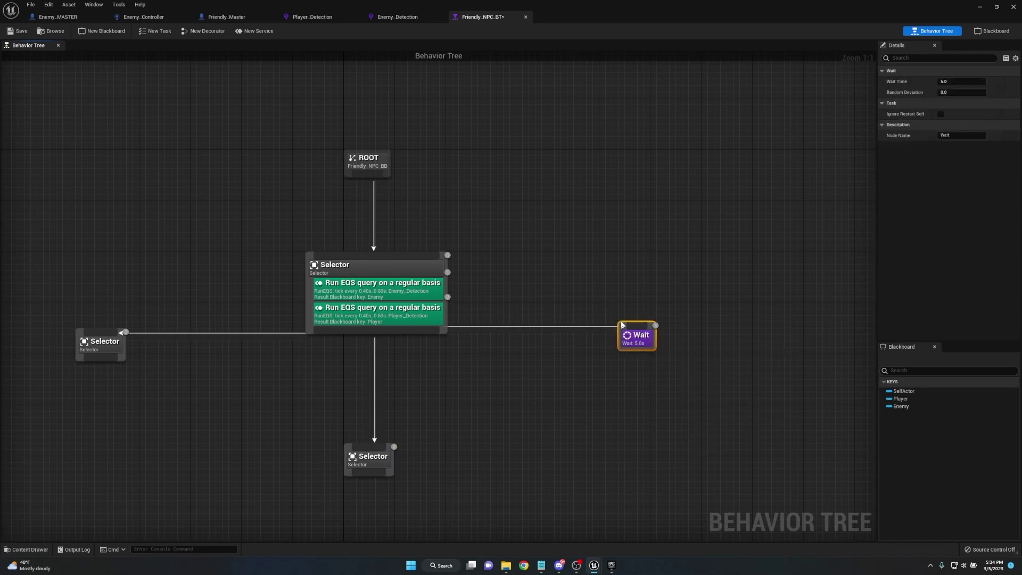
# Step: Add a Blackboard decorator to the left child Selector
pyautogui.moveTo(91, 334); pyautogui.dragTo(248, 298, button='right')
pyautogui.rightClick(248, 298)
pyautogui.press('Escape')
pyautogui.rightClick(255, 304)
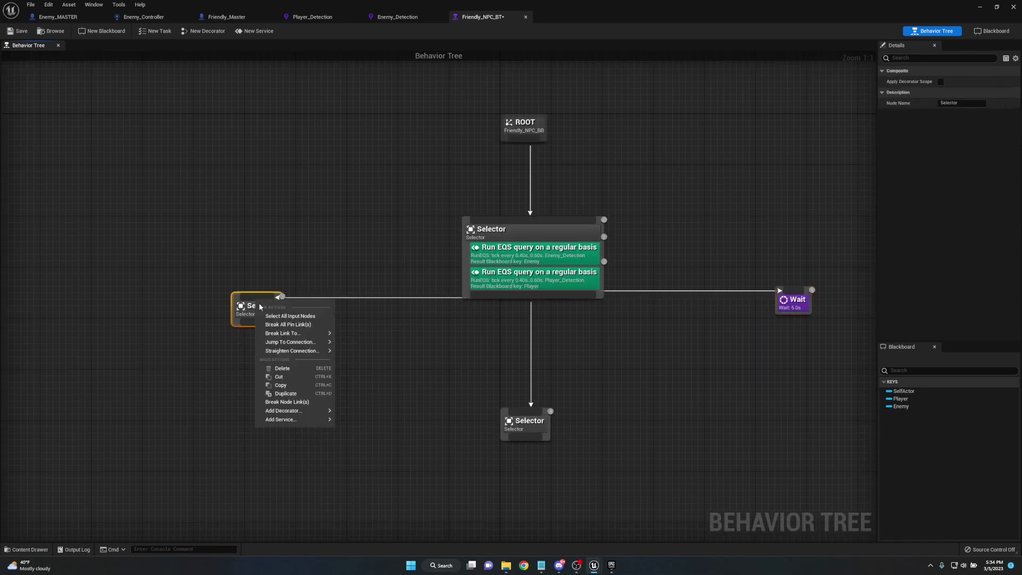
pyautogui.moveTo(289, 412)
pyautogui.click(374, 424)
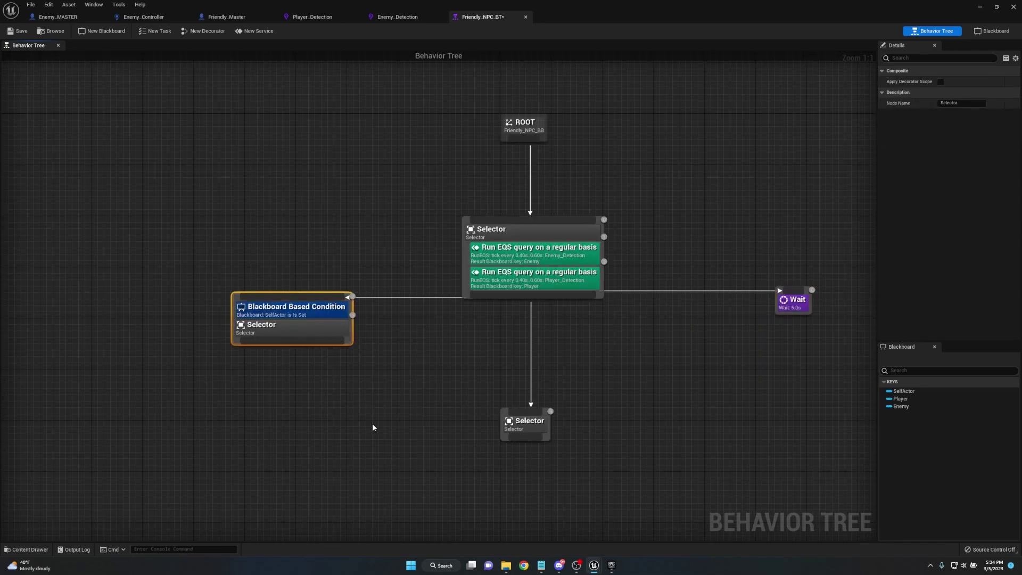
# Step: Copy the left Selector's Blackboard condition onto the child Selector below the main one
pyautogui.click(294, 315)
pyautogui.moveTo(294, 315); pyautogui.dragTo(532, 420)
pyautogui.moveTo(445, 418); pyautogui.dragTo(419, 411)
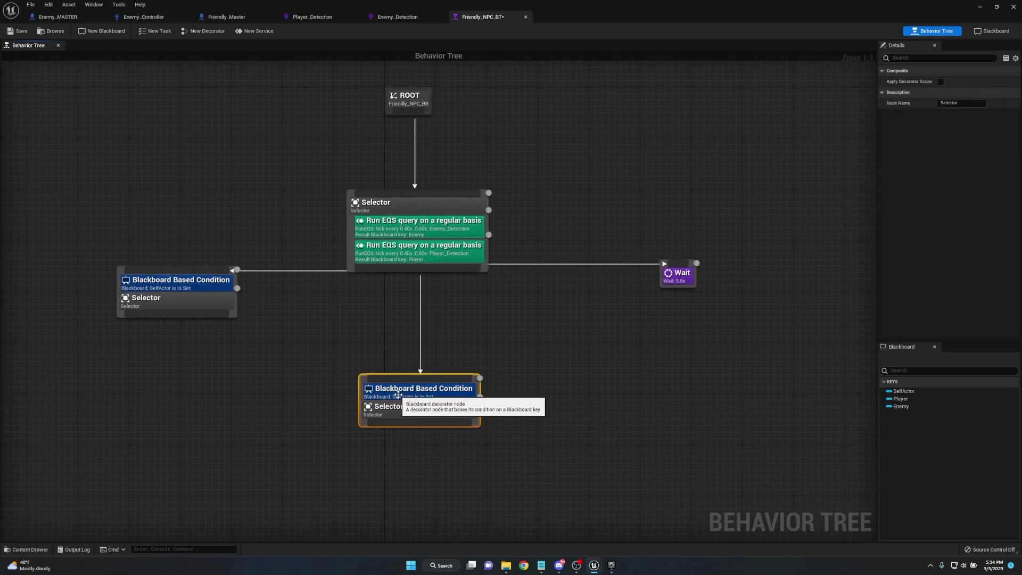
# Step: Set the blackboard key to Enemy for the left Selector's condition and to Player for the lower Selector's condition
pyautogui.click(183, 282)
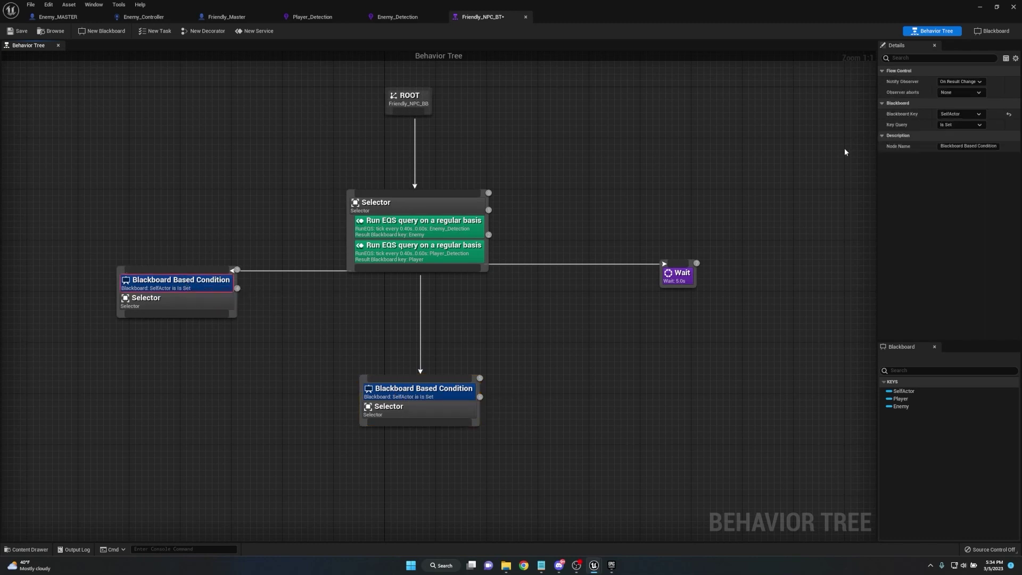
pyautogui.click(961, 114)
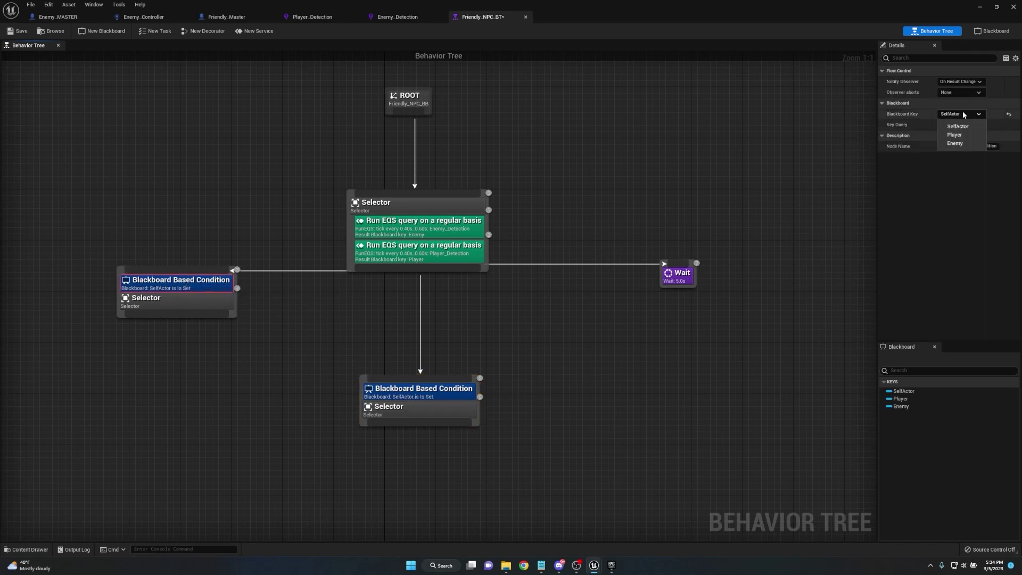
pyautogui.click(955, 142)
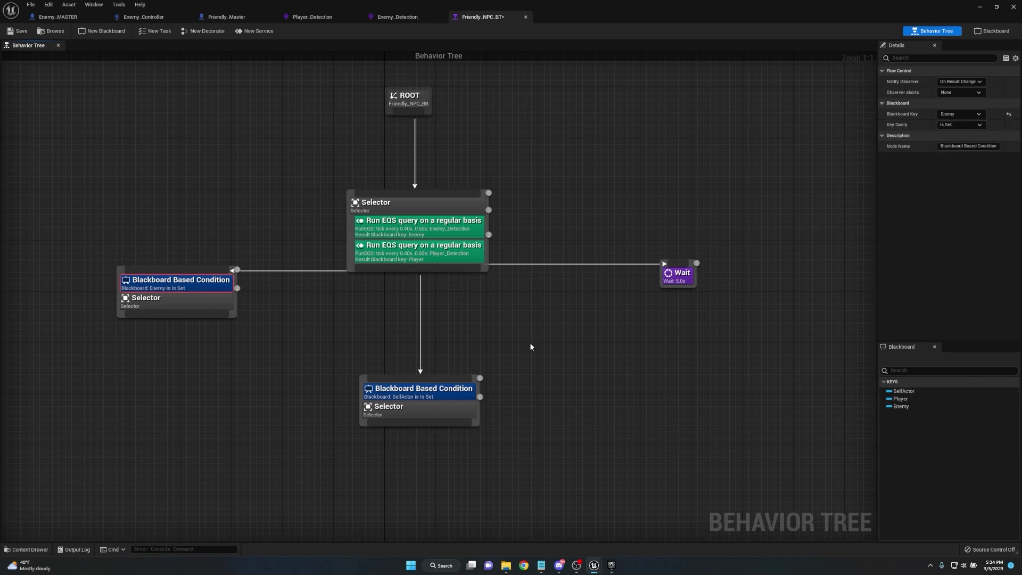
pyautogui.click(421, 392)
pyautogui.click(961, 114)
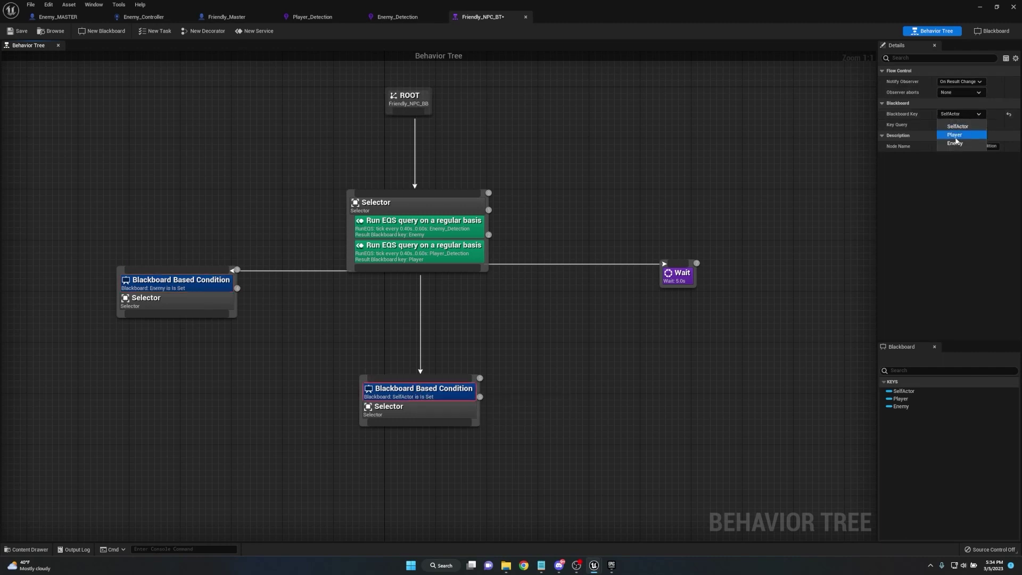
pyautogui.click(953, 133)
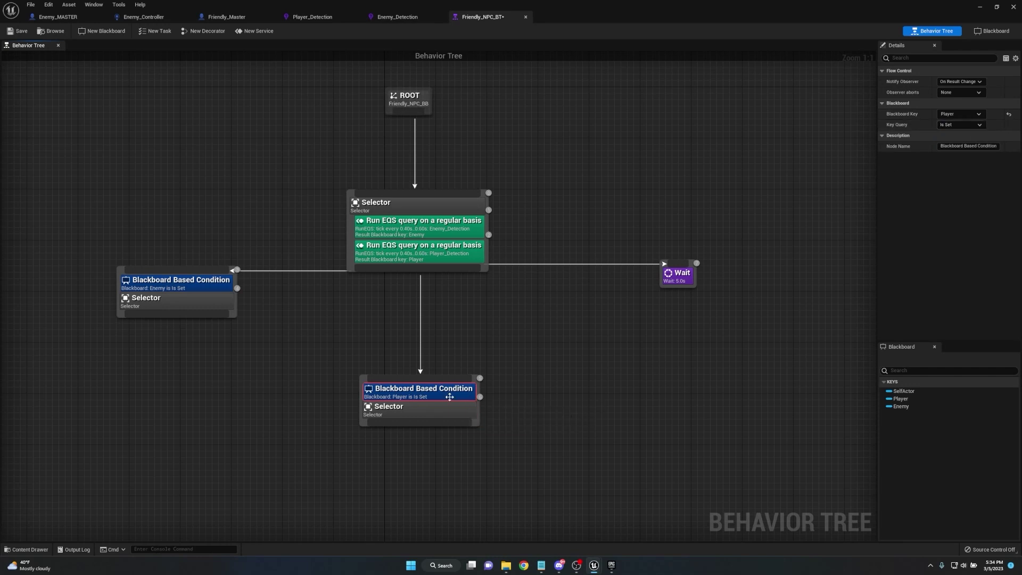
# Step: Duplicate the lower Selector's Player condition and set the copy to the Enemy key with the query Is Not Set
pyautogui.hotkey('ctrl', 'd')
pyautogui.click(425, 409)
pyautogui.click(953, 114)
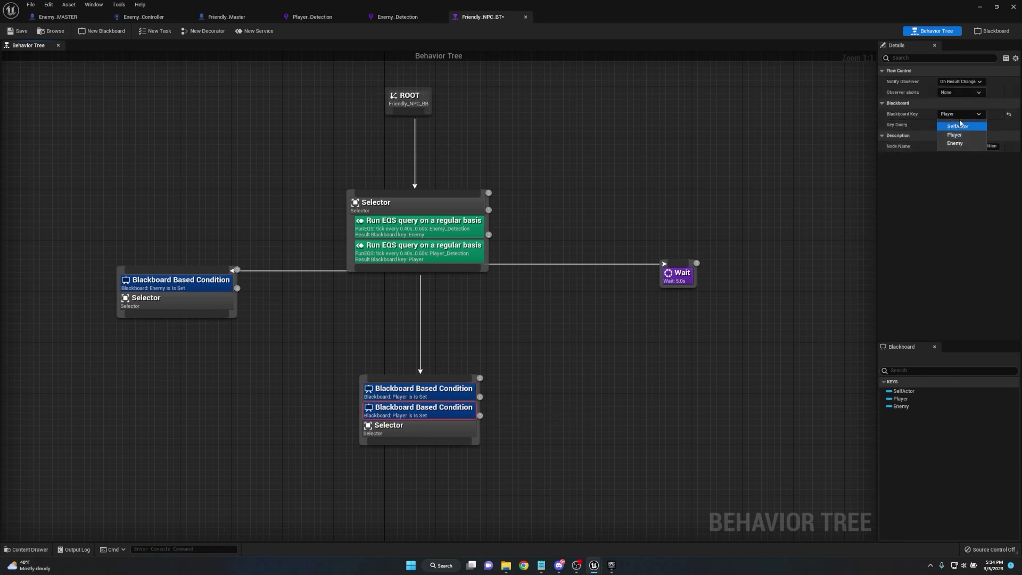
pyautogui.click(598, 418)
pyautogui.click(453, 413)
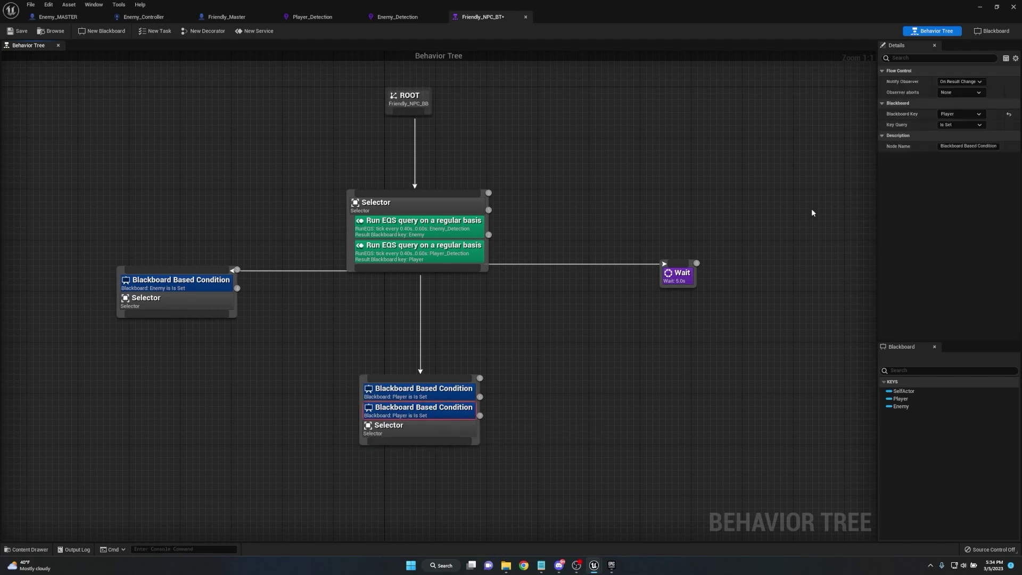
pyautogui.click(953, 114)
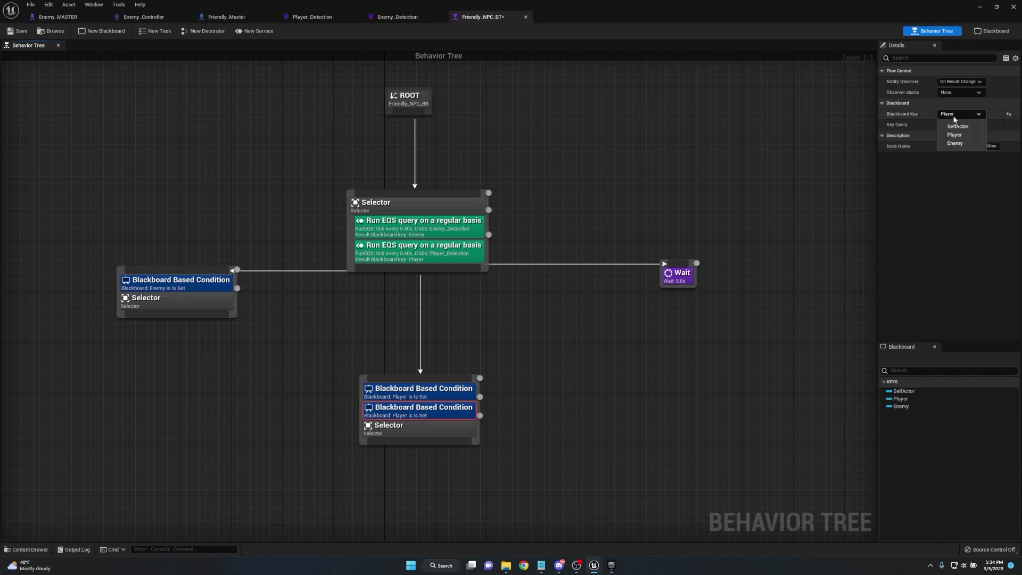
pyautogui.click(955, 143)
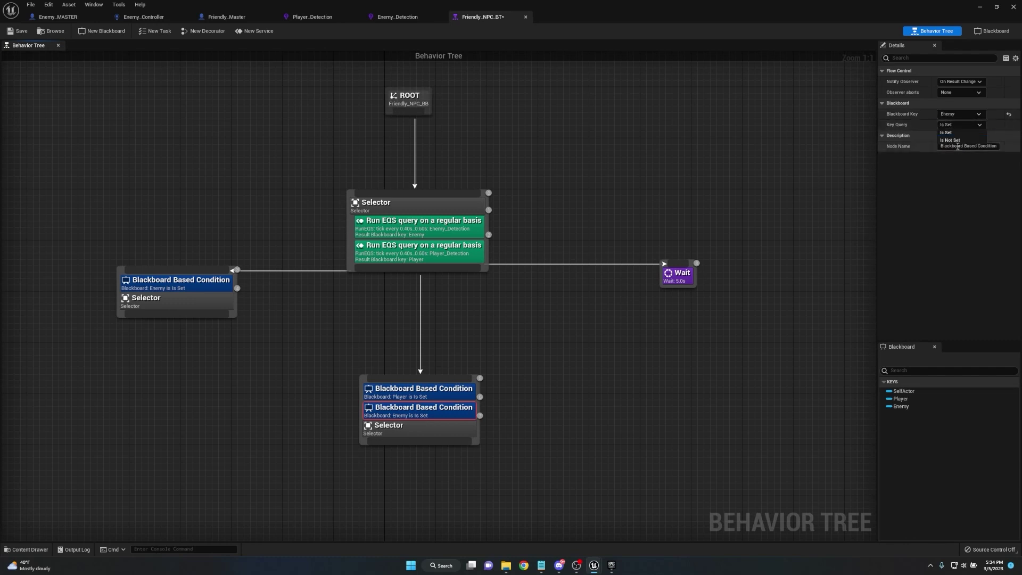
pyautogui.click(611, 387)
# Step: Set Observer aborts to Both on the left Selector's Enemy condition and the lower Selector's Player condition
pyautogui.click(162, 287)
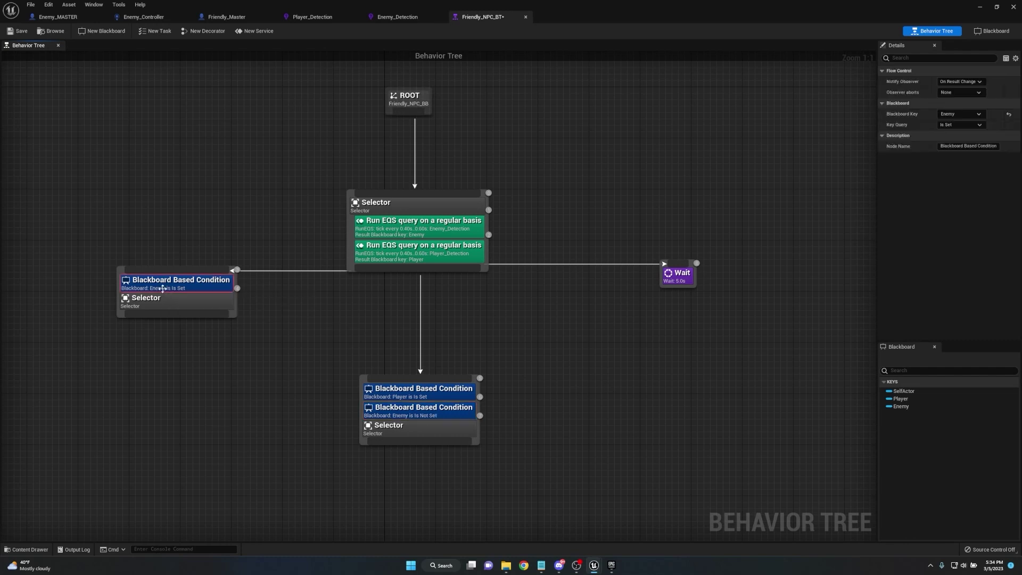
pyautogui.click(948, 93)
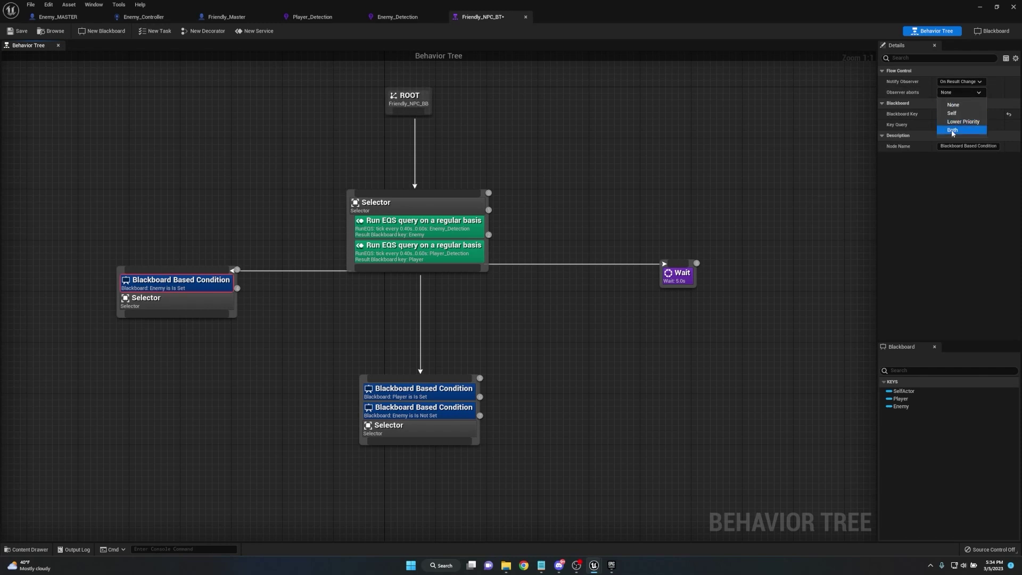
pyautogui.click(950, 131)
pyautogui.click(423, 389)
pyautogui.click(959, 92)
pyautogui.click(943, 151)
# Step: Inspect the settings of the lower Selector's two conditions and of the Enemy_Detection query service
pyautogui.click(407, 421)
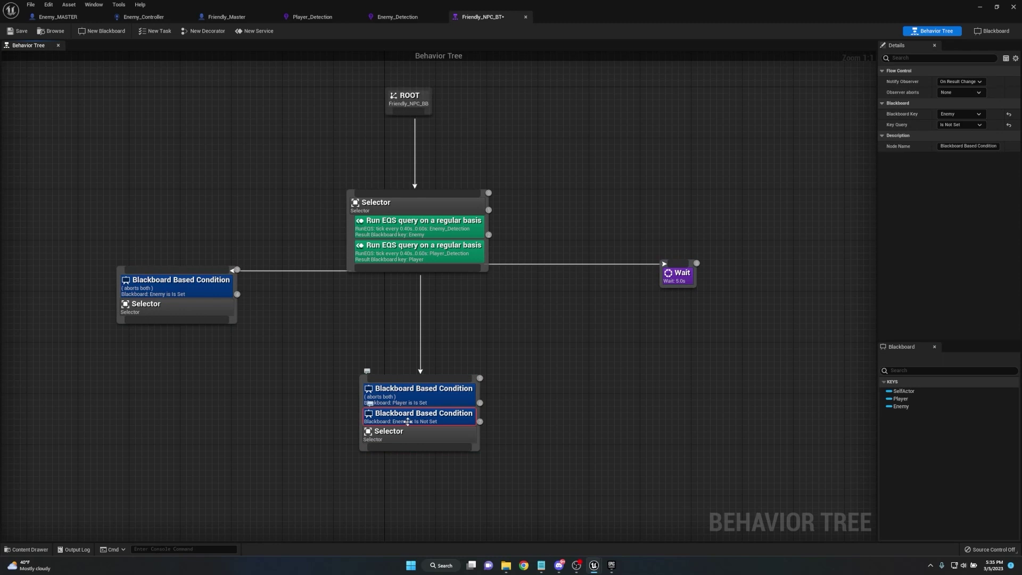
pyautogui.click(405, 398)
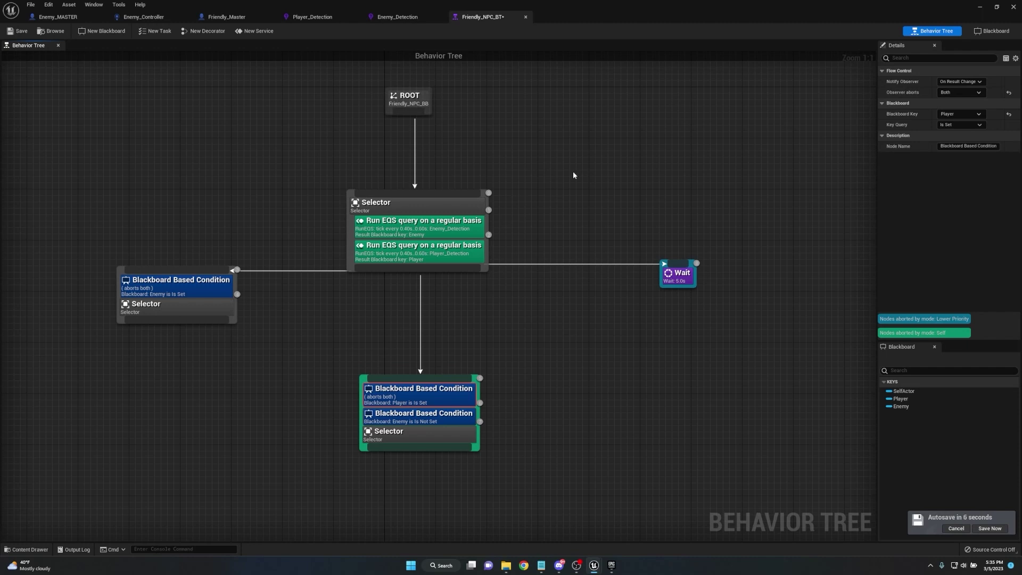
pyautogui.moveTo(559, 184); pyautogui.dragTo(677, 163, button='right')
pyautogui.click(565, 210)
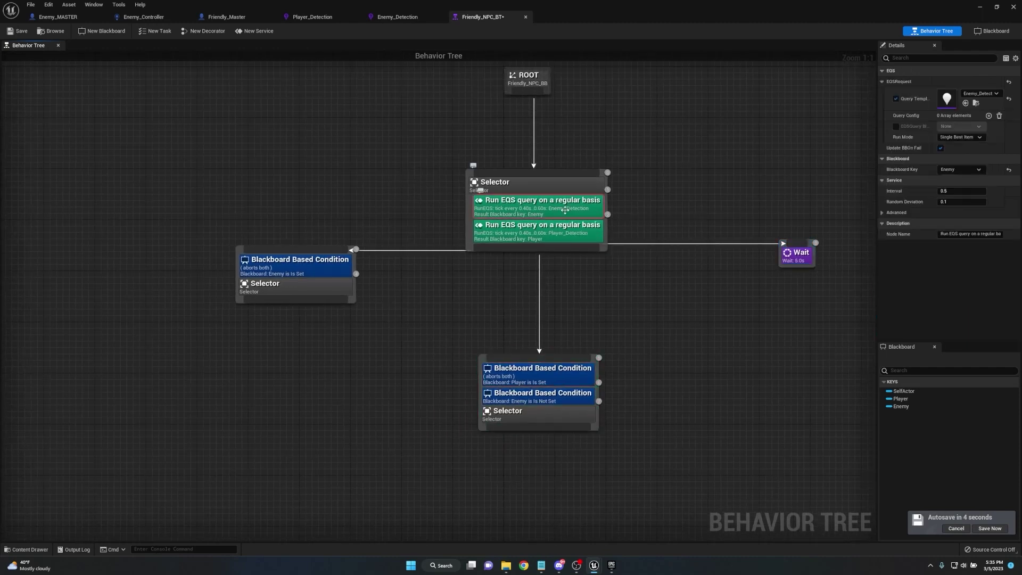
# Step: Add a Move To task targeting the Enemy key beneath the left Selector
pyautogui.moveTo(565, 210); pyautogui.dragTo(555, 212, button='right')
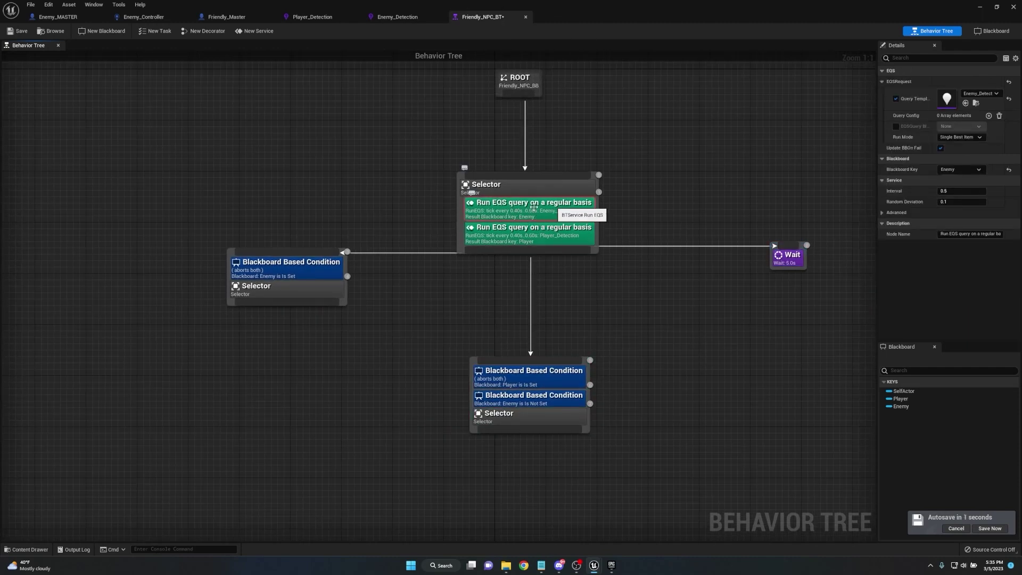
pyautogui.click(530, 238)
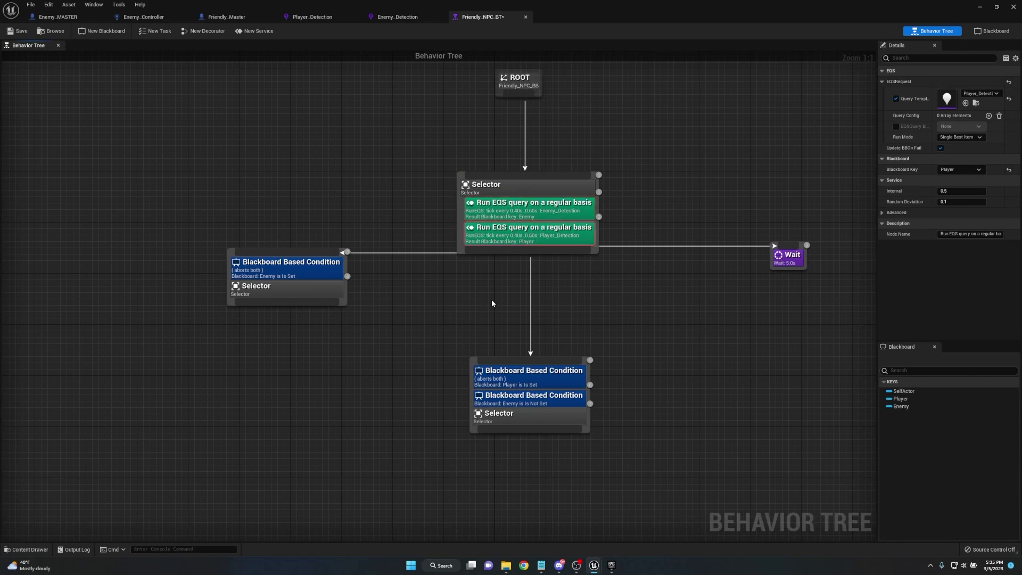
pyautogui.moveTo(468, 296); pyautogui.dragTo(432, 272, button='right')
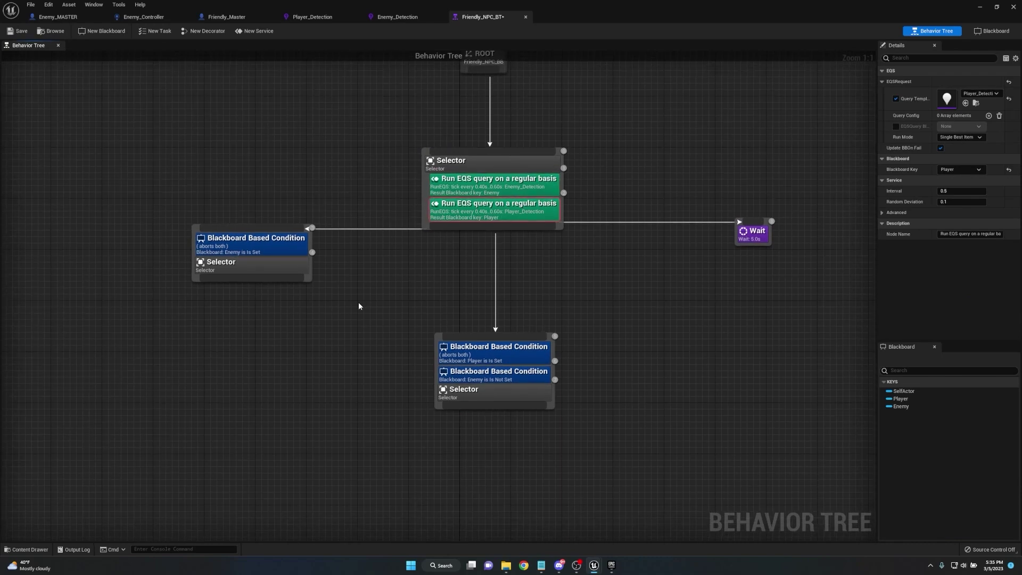
pyautogui.moveTo(201, 278); pyautogui.dragTo(101, 289)
pyautogui.write('move')
pyautogui.click(215, 405)
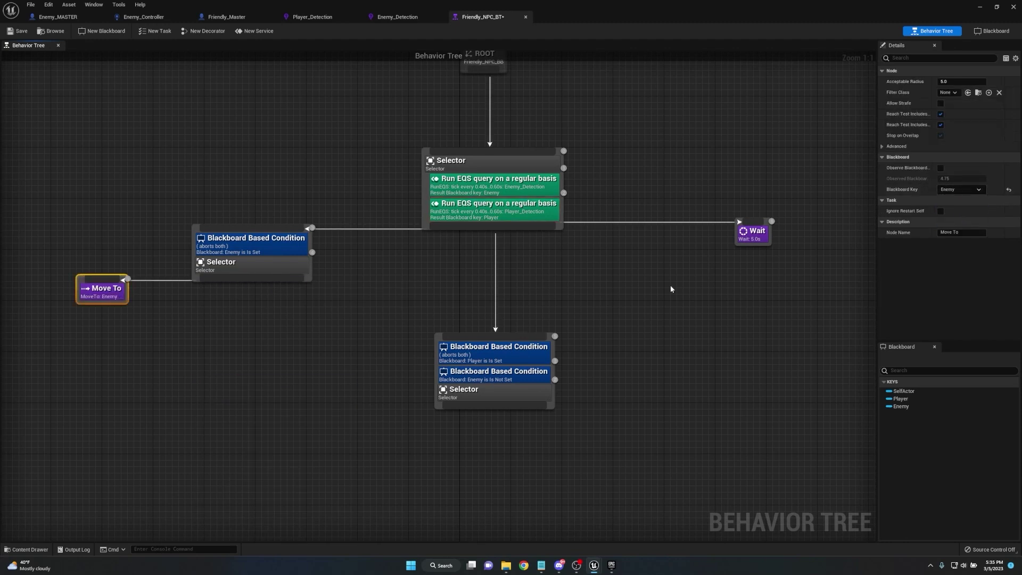
pyautogui.click(219, 351)
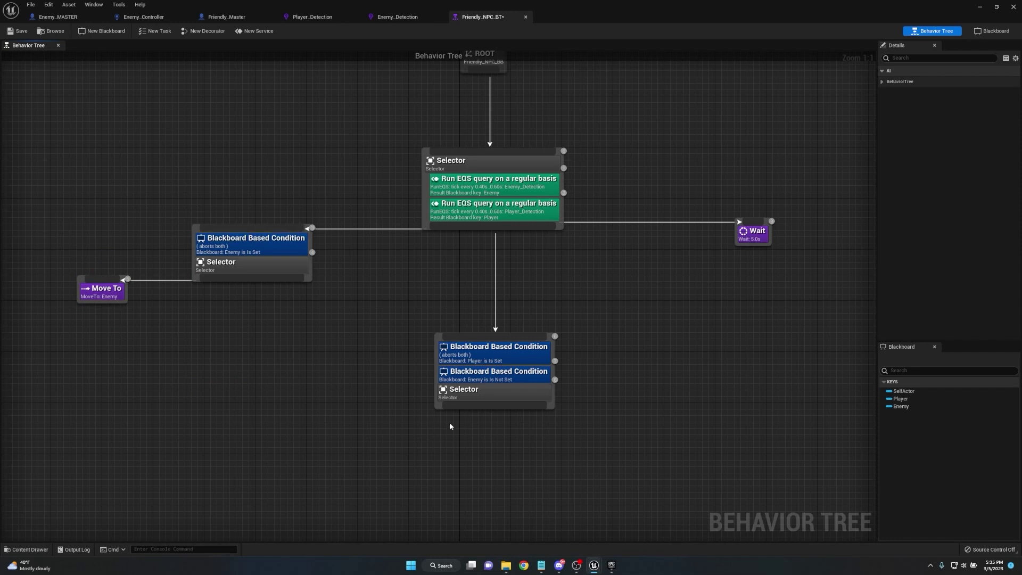
# Step: Add a Move To task beneath the lower Selector with the Player blackboard key and an Acceptable Radius of 150
pyautogui.moveTo(460, 408); pyautogui.dragTo(327, 421)
pyautogui.write('move')
pyautogui.press('Escape')
pyautogui.click(957, 190)
pyautogui.click(950, 211)
pyautogui.click(966, 82)
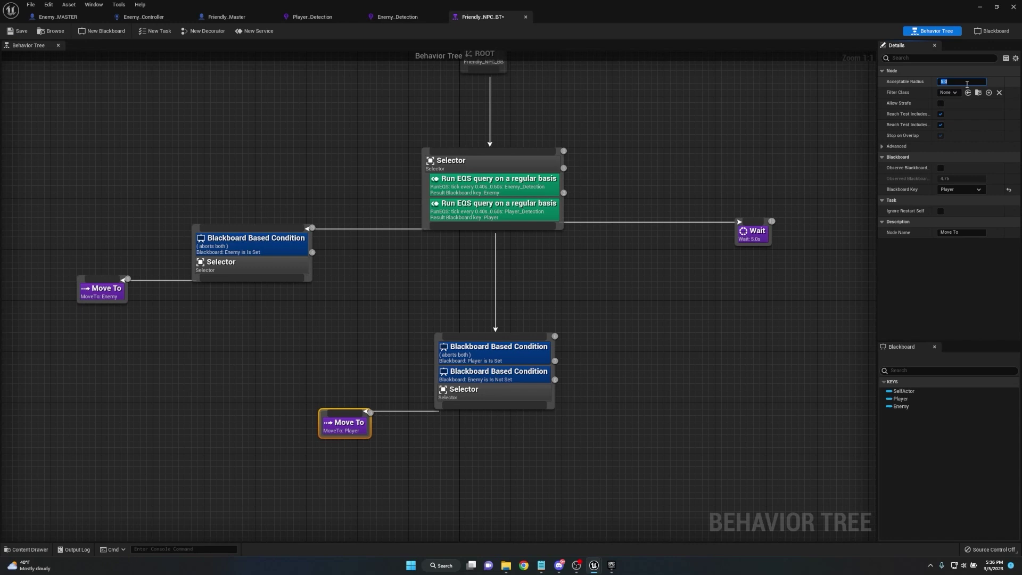
pyautogui.press('Return')
pyautogui.write('150')
pyautogui.press('Return')
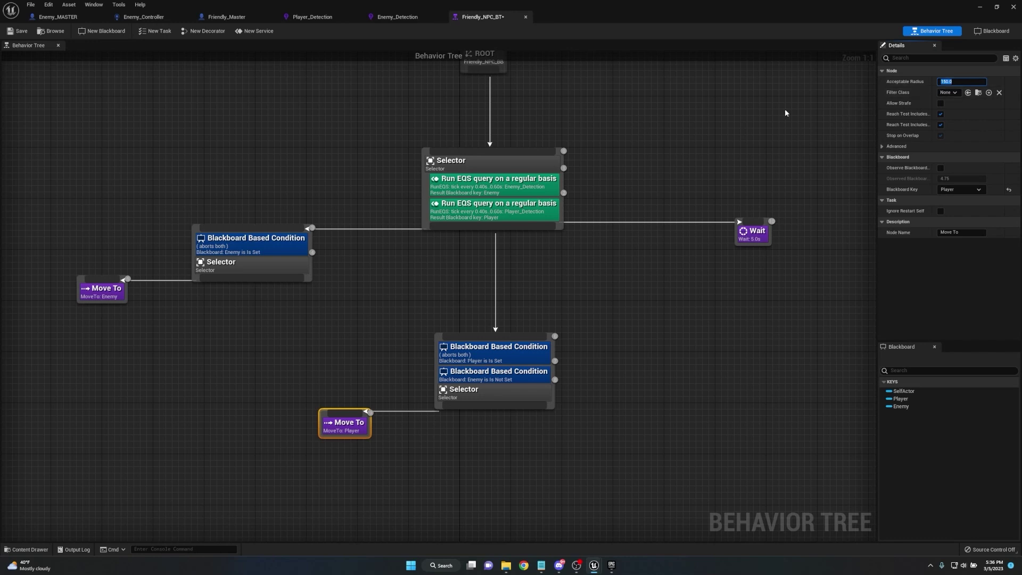
# Step: Check the Acceptable Radius of the Enemy Move To task and save the behavior tree
pyautogui.click(102, 290)
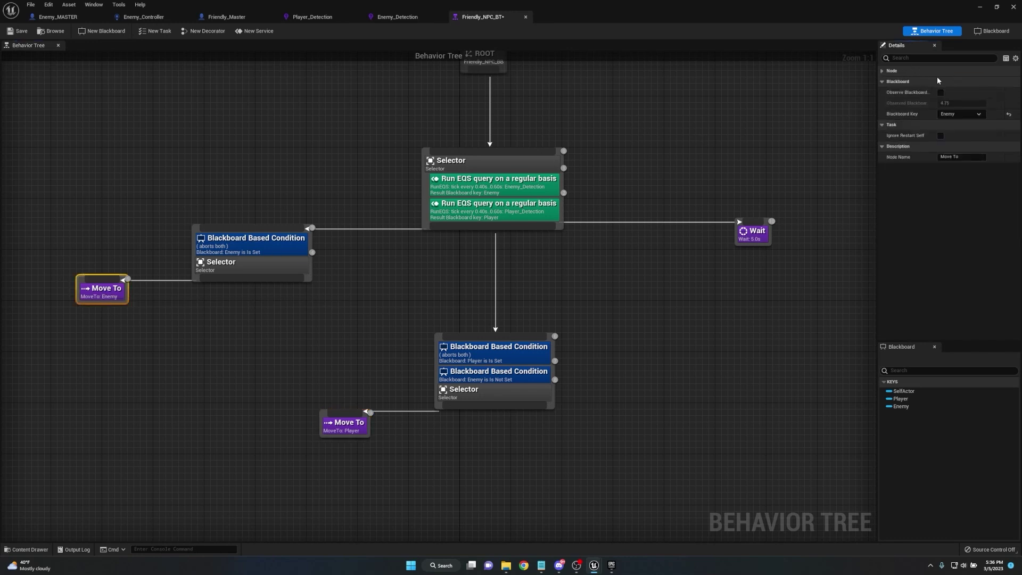
pyautogui.click(946, 81)
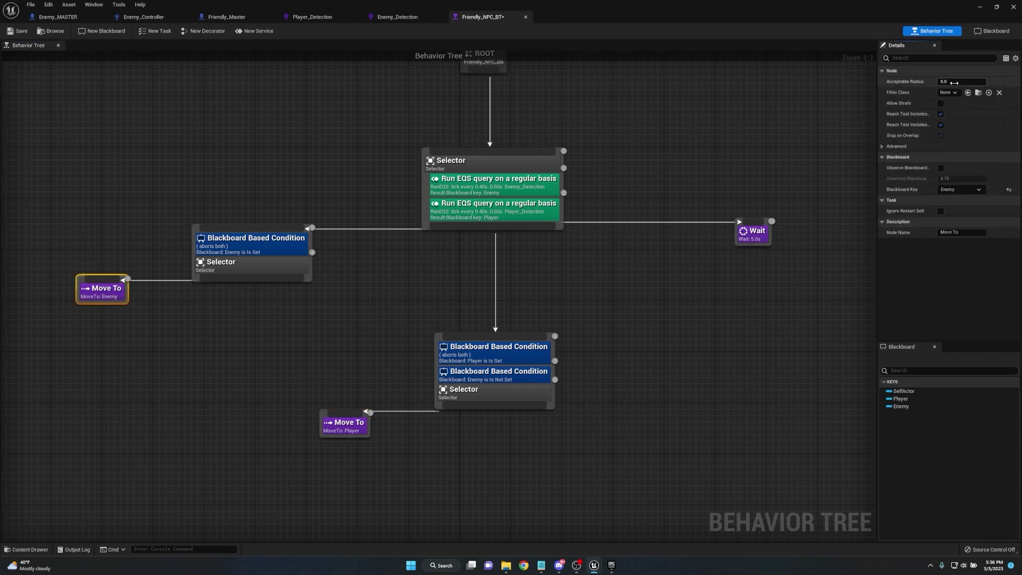
pyautogui.click(792, 79)
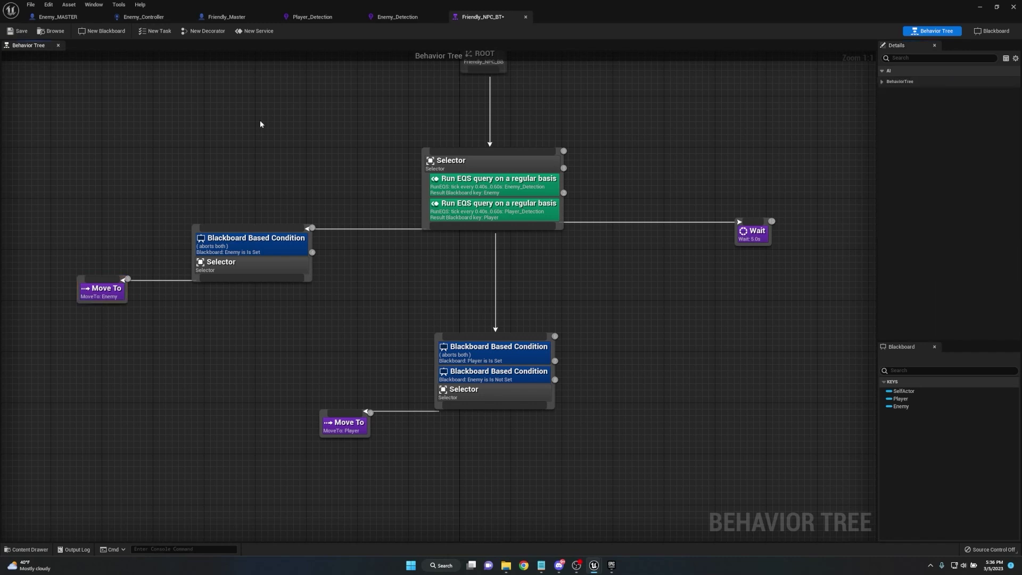
pyautogui.click(20, 31)
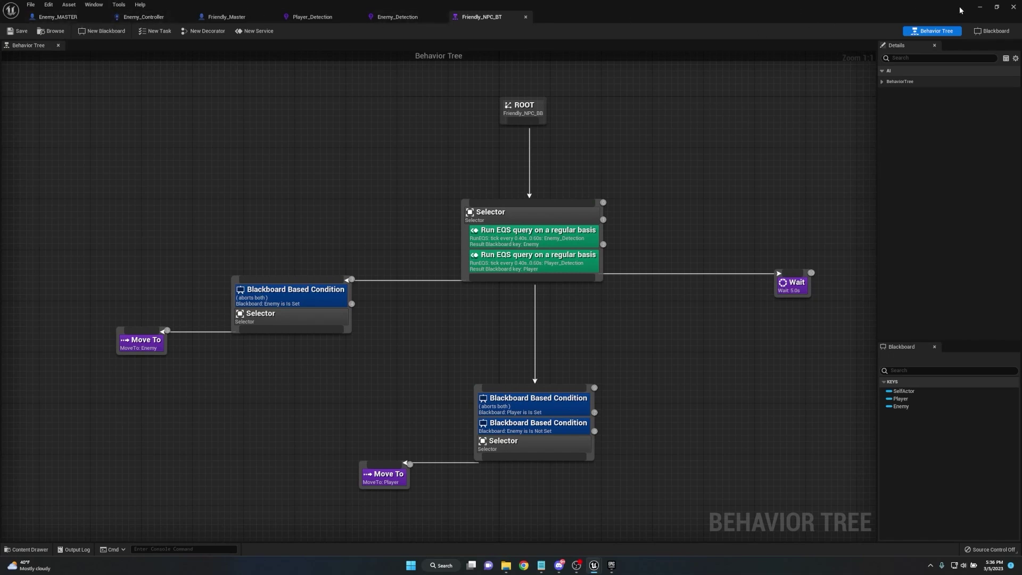
# Step: Open the Event Graph of the Friendly_Controller Blueprint and add an Event BeginPlay node
pyautogui.click(980, 8)
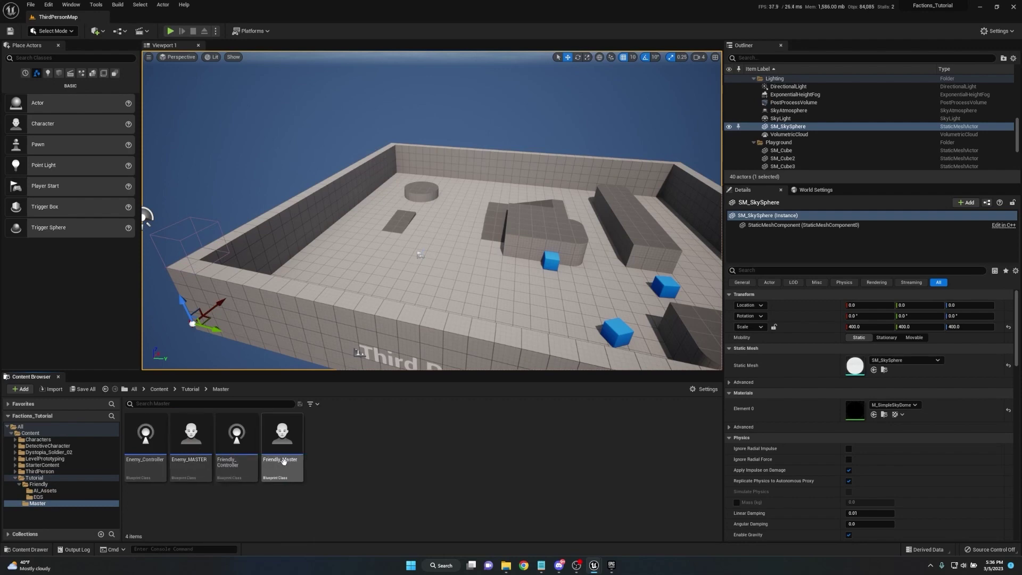
pyautogui.doubleClick(238, 439)
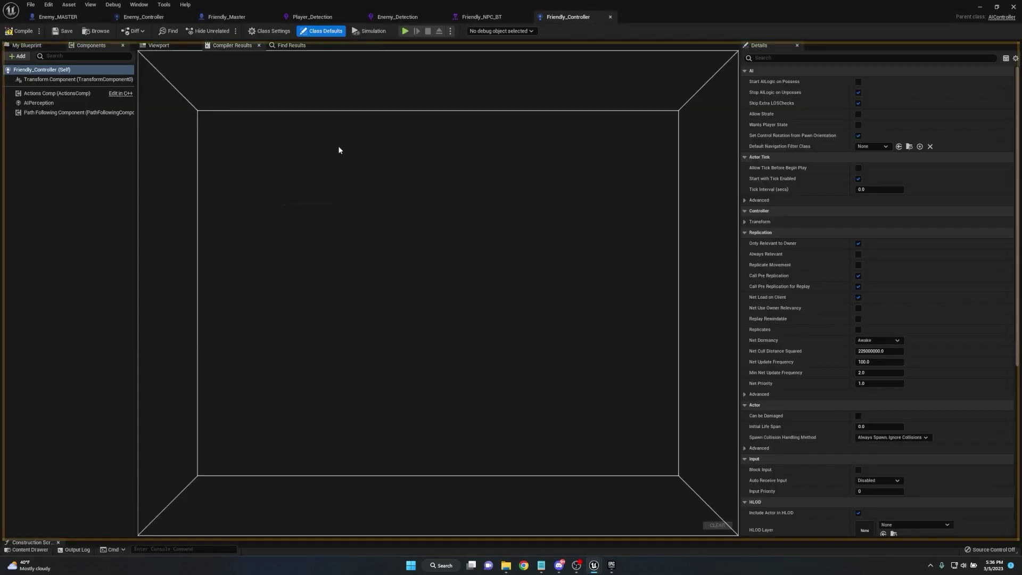
pyautogui.click(326, 46)
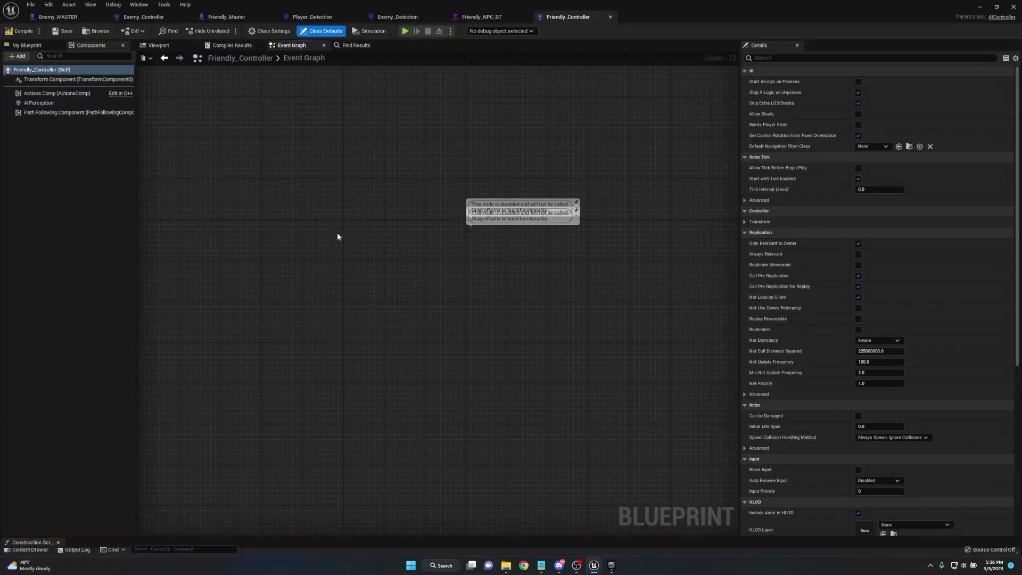
pyautogui.rightClick(321, 260)
pyautogui.write('bve')
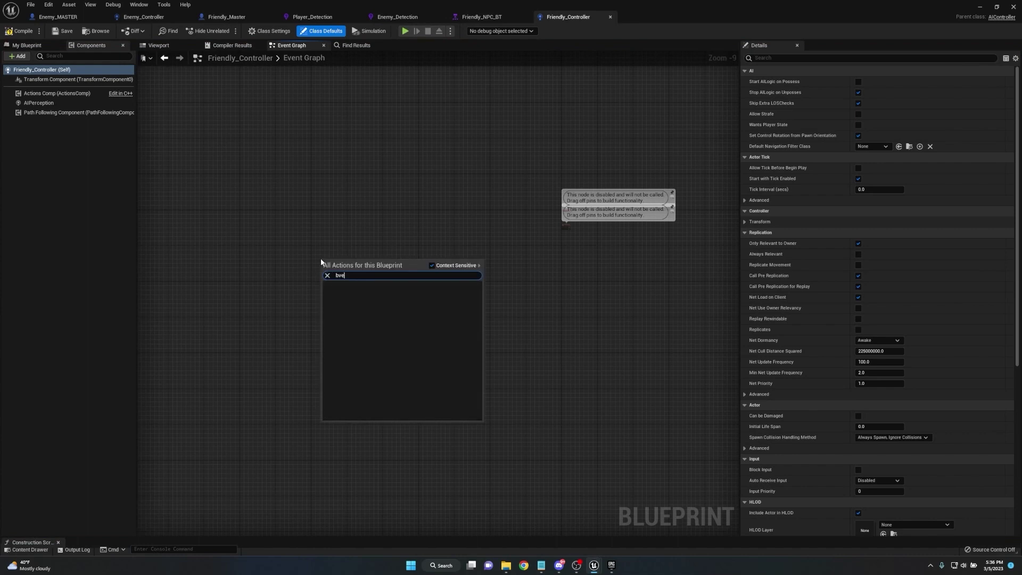
pyautogui.press('BackSpace')
pyautogui.press('Return')
# Step: Connect a Run Behavior Tree node to Event BeginPlay and set its BTAsset to Friendly_NPC_BT
pyautogui.moveTo(328, 280); pyautogui.dragTo(420, 279)
pyautogui.write('run behabi')
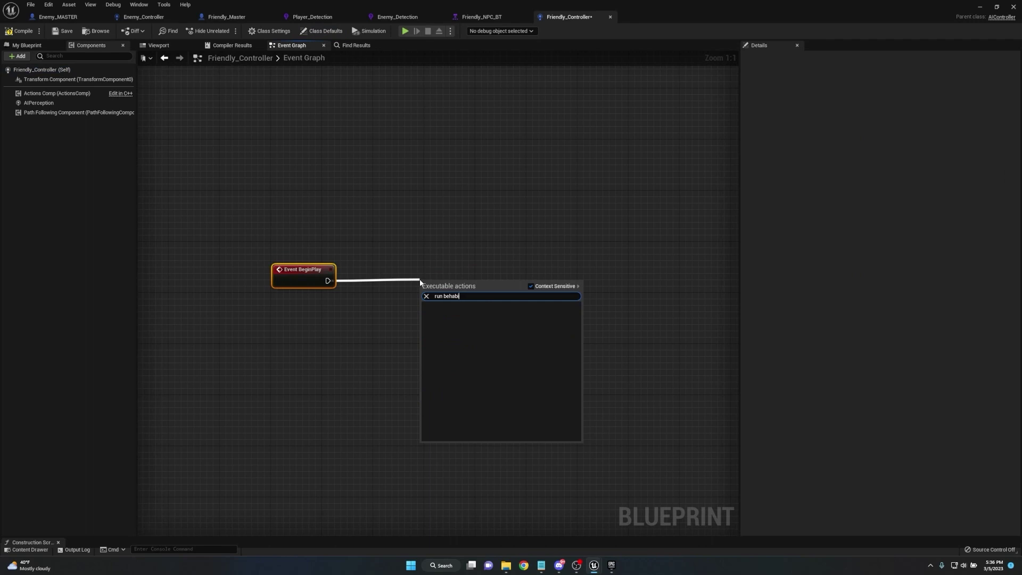
pyautogui.press('Return')
pyautogui.click(415, 314)
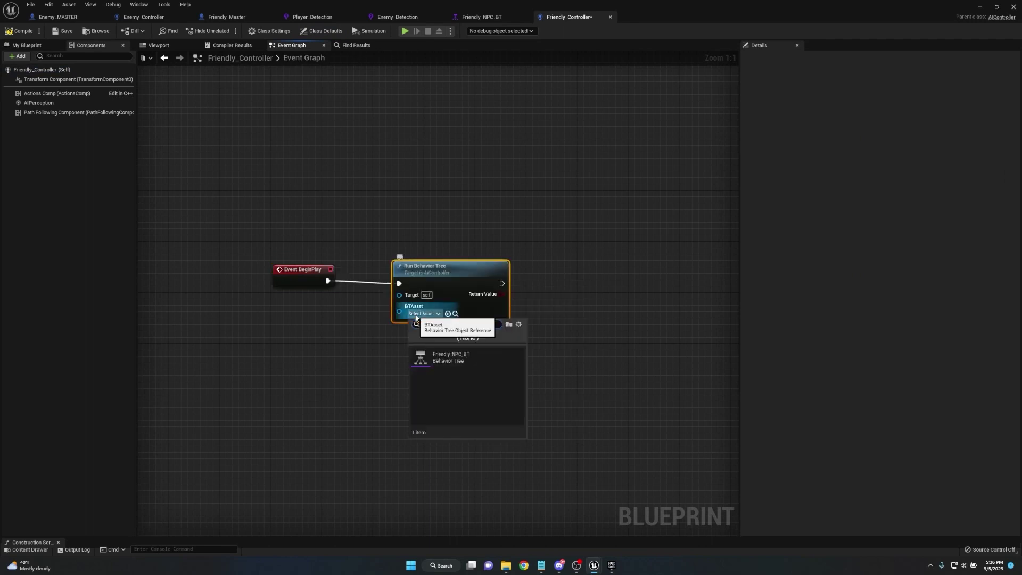
pyautogui.click(453, 359)
pyautogui.moveTo(426, 266); pyautogui.dragTo(401, 260)
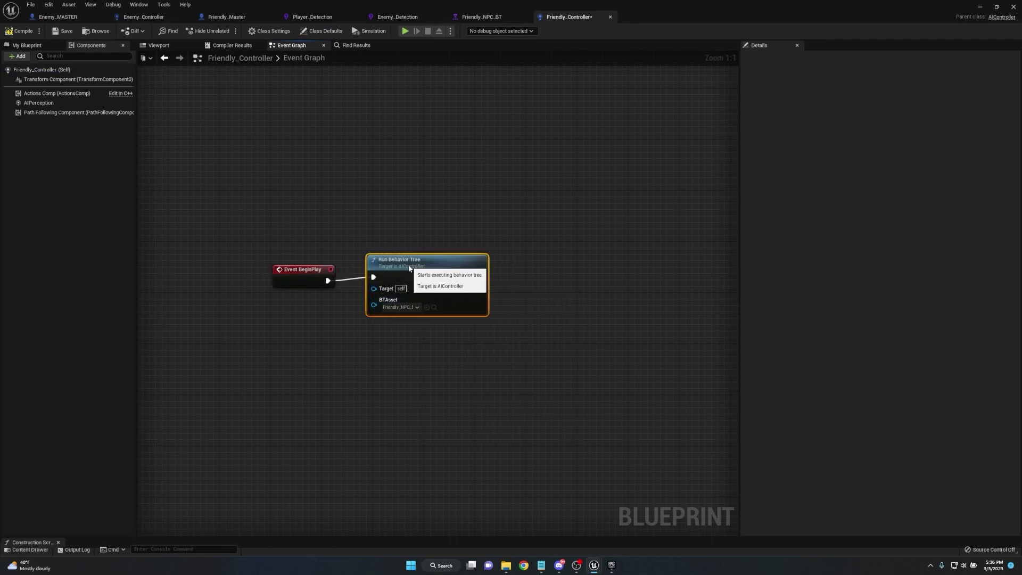
pyautogui.click(404, 246)
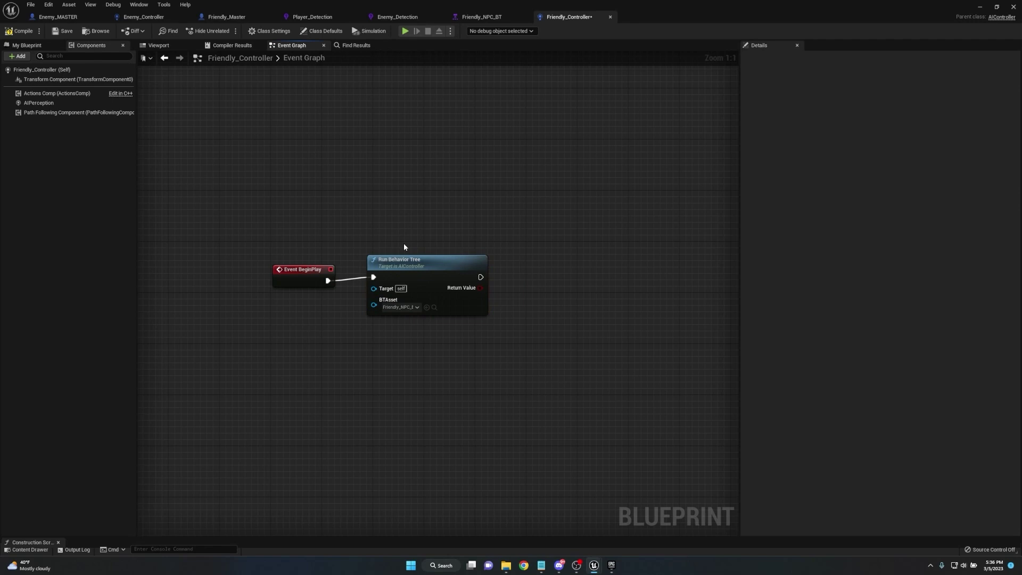
# Step: Create a child Blueprint class of Enemy_MASTER in the Master folder and name it Enemy_NPC_1
pyautogui.click(501, 15)
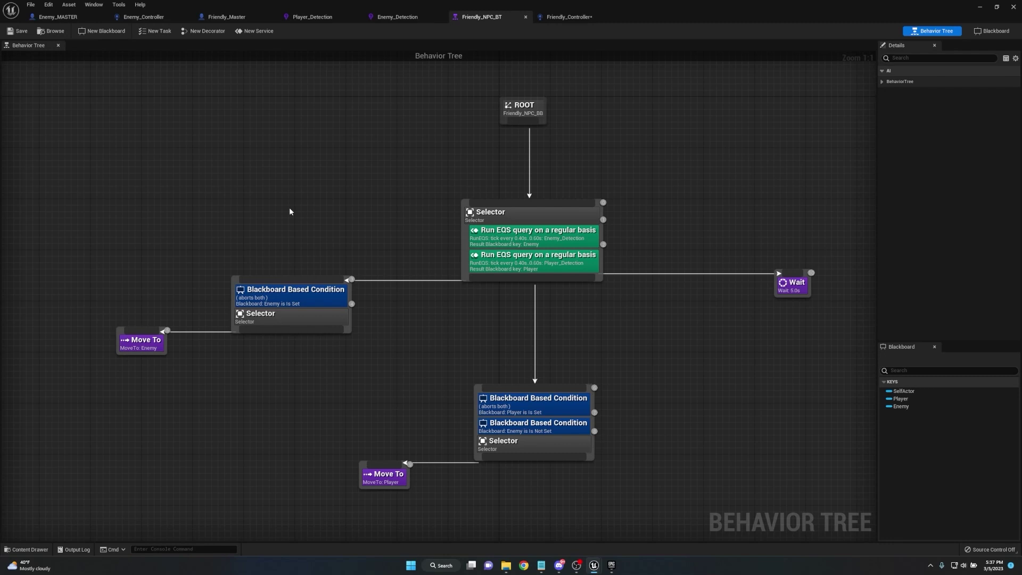
pyautogui.click(41, 34)
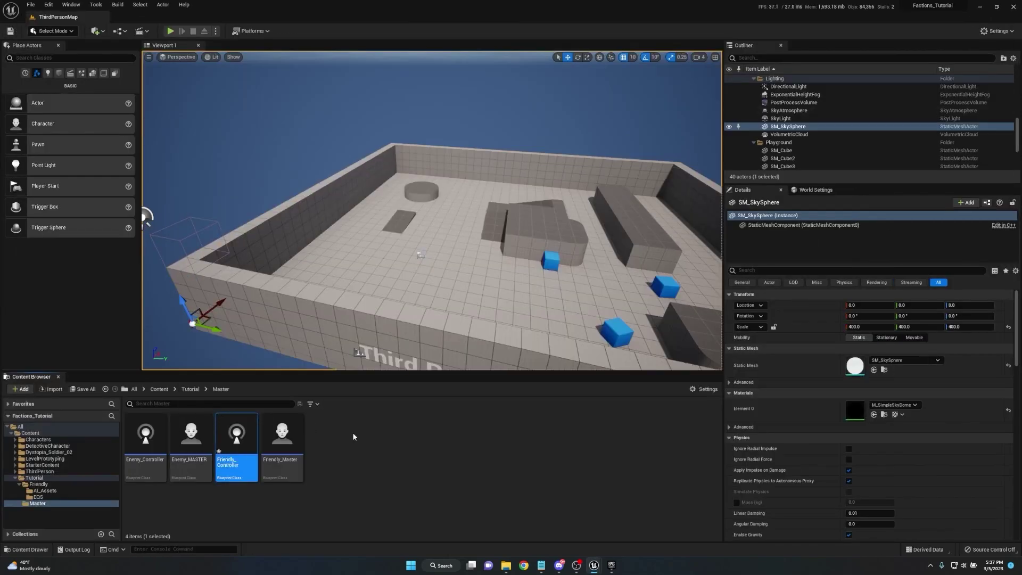
pyautogui.click(314, 431)
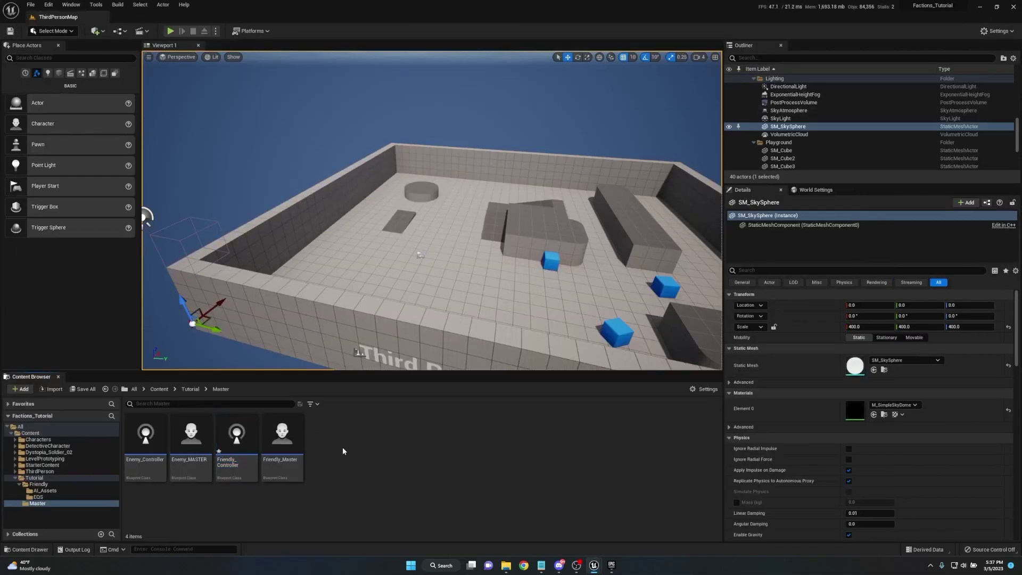
pyautogui.rightClick(190, 443)
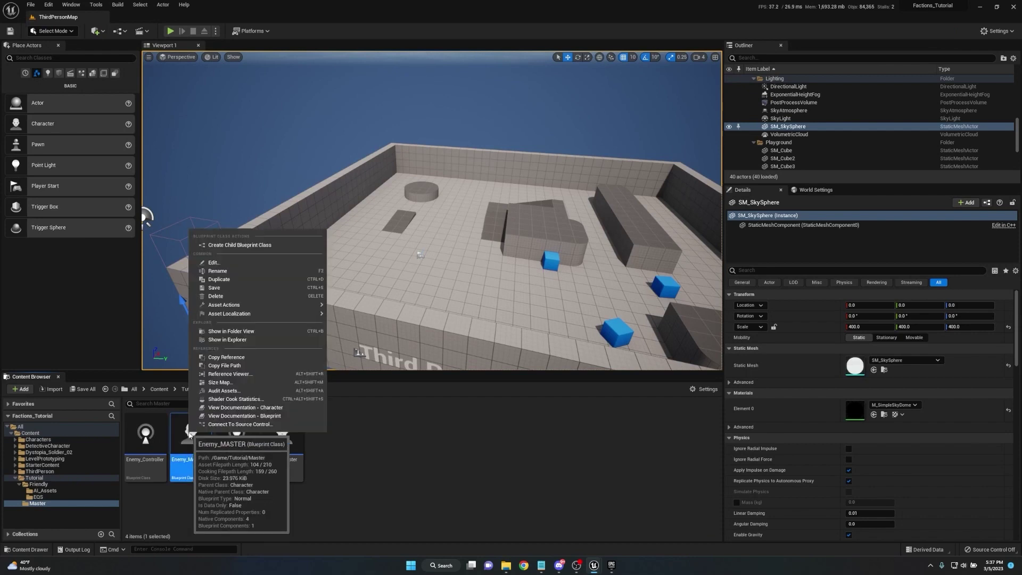
pyautogui.click(228, 245)
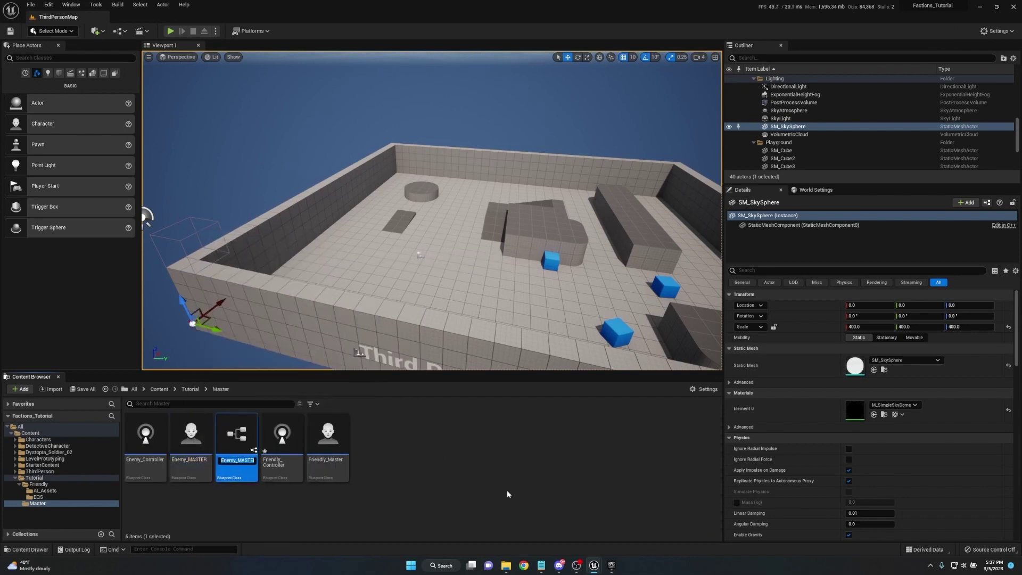
pyautogui.write('ENemy_NPC_!')
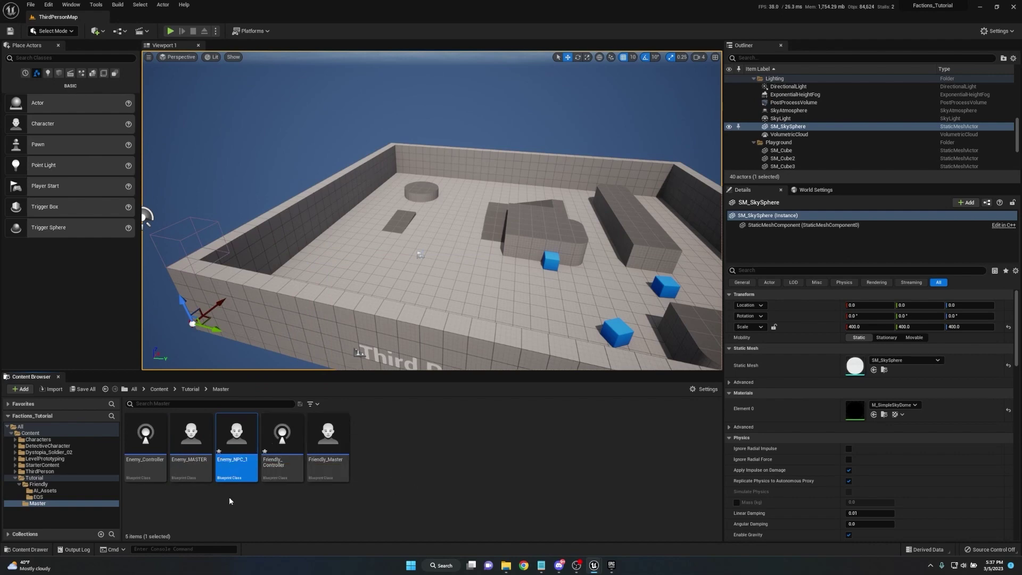
# Step: Open Enemy_NPC_1 in the full Blueprint editor
pyautogui.moveTo(241, 441)
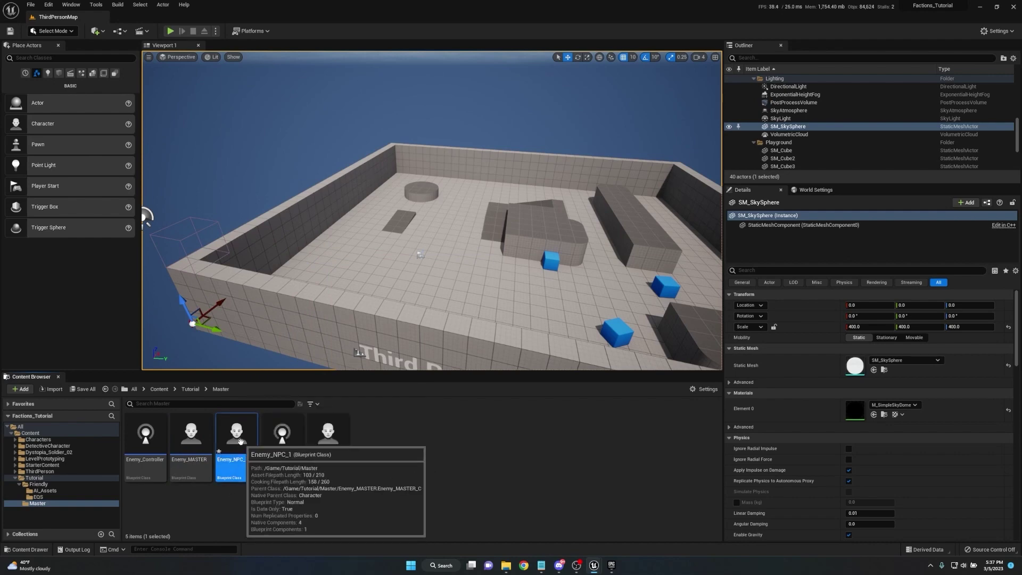
pyautogui.doubleClick(240, 441)
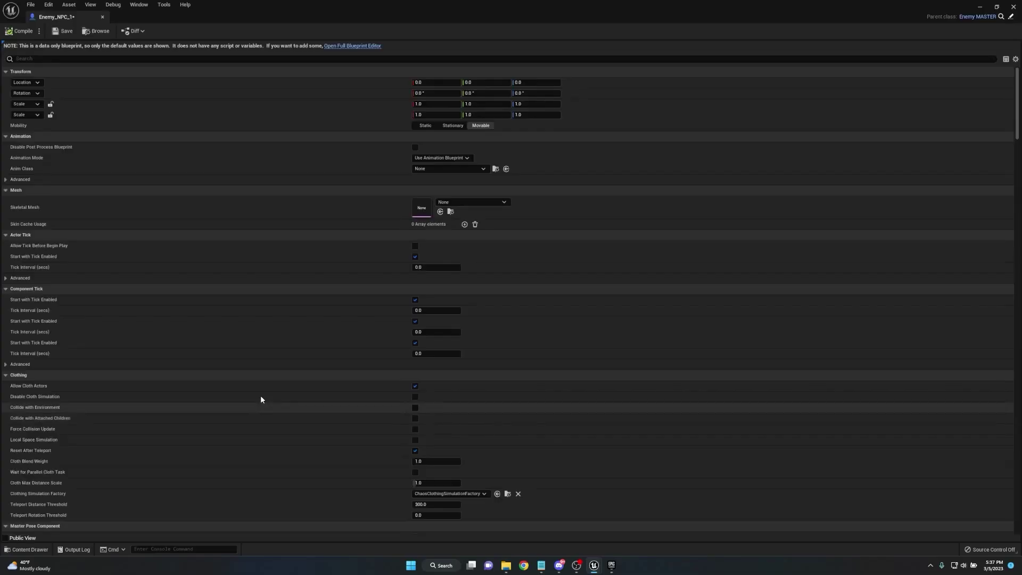
pyautogui.click(339, 46)
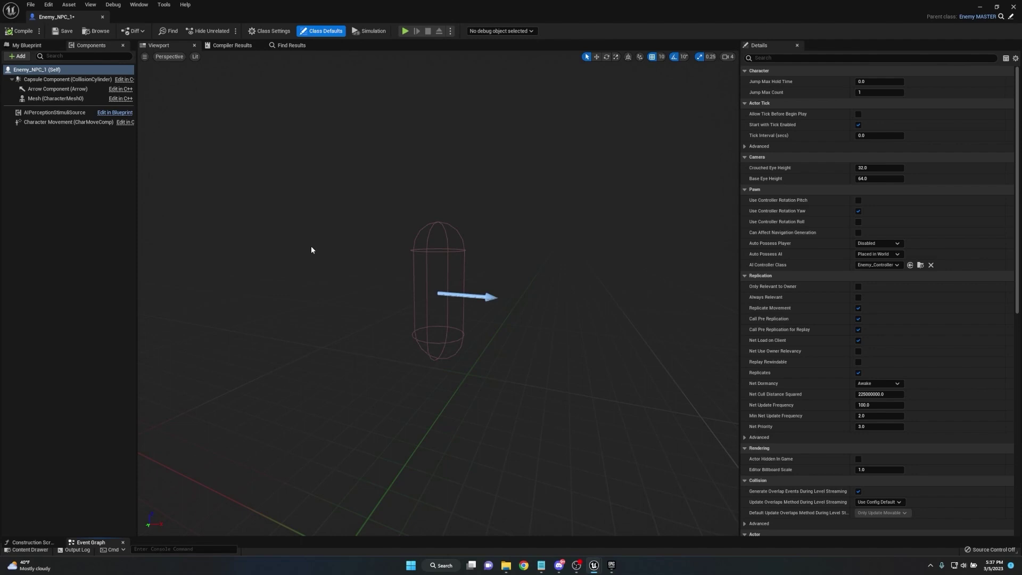
# Step: Assign the skeletal mesh SK_Dystopia_Soldier_02_Full to the Mesh component of Enemy_NPC_1
pyautogui.click(68, 100)
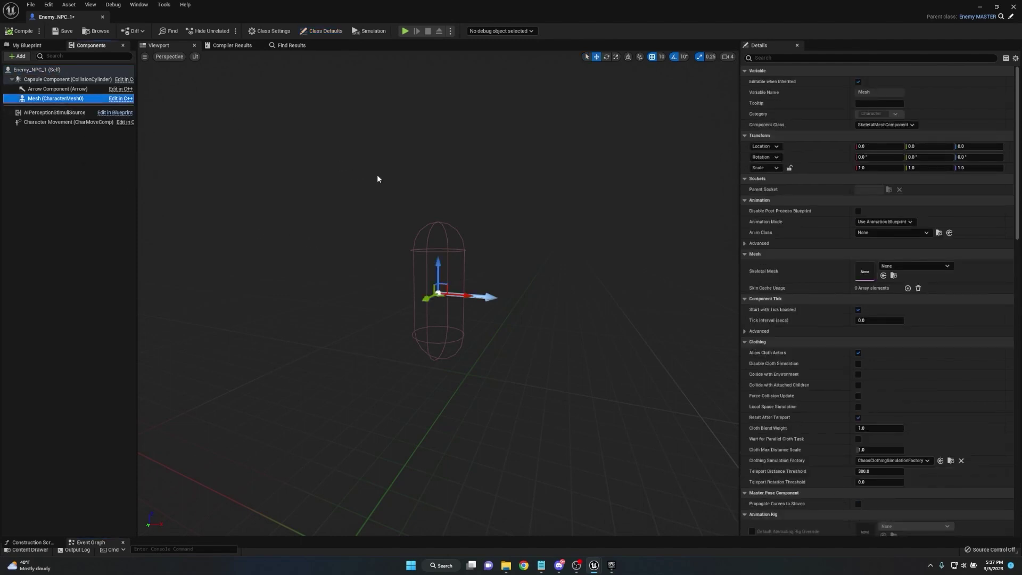
pyautogui.click(927, 266)
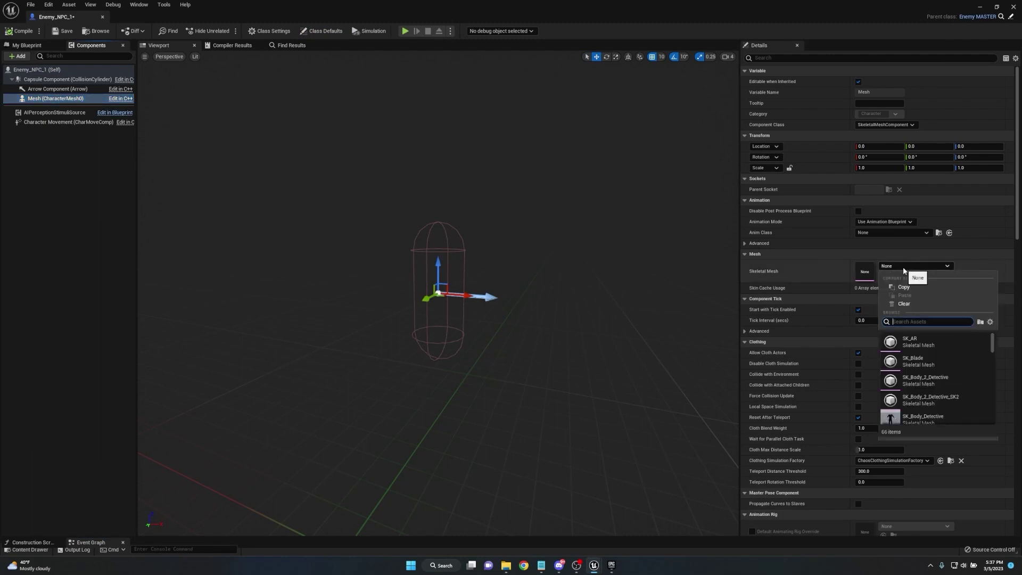
pyautogui.scroll(-5, 930, 345)
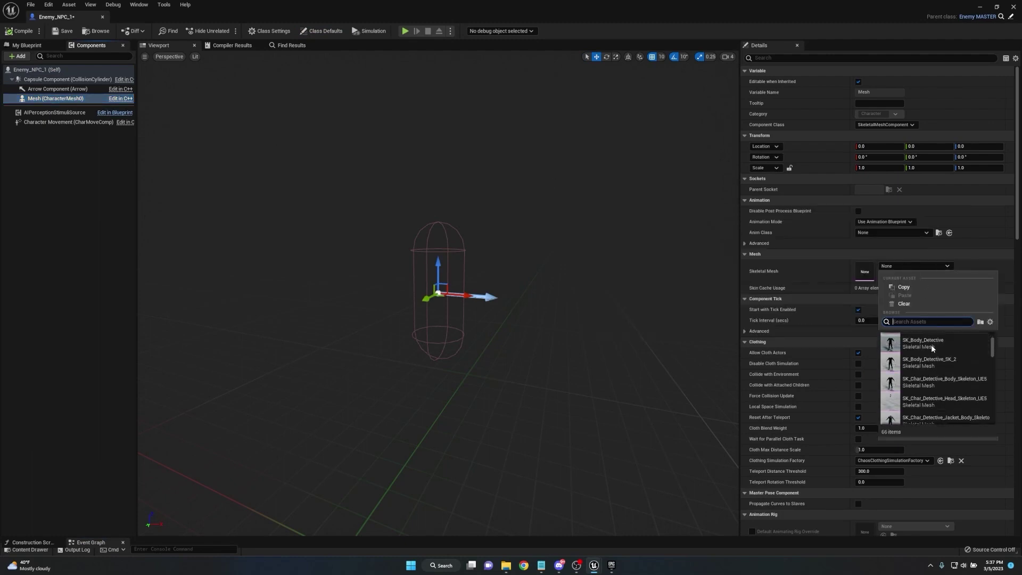
pyautogui.scroll(-5, 931, 344)
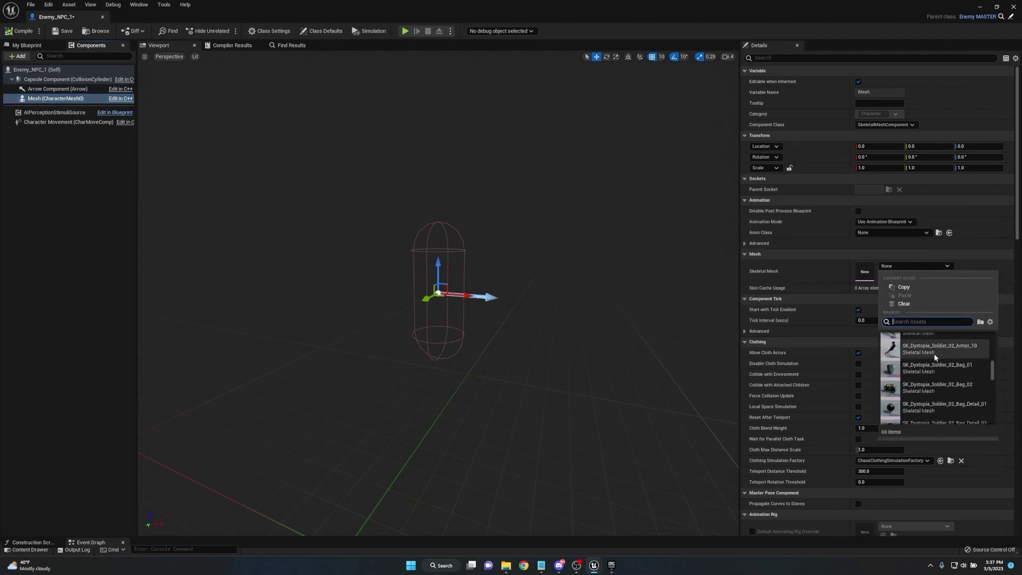
pyautogui.scroll(-5, 936, 356)
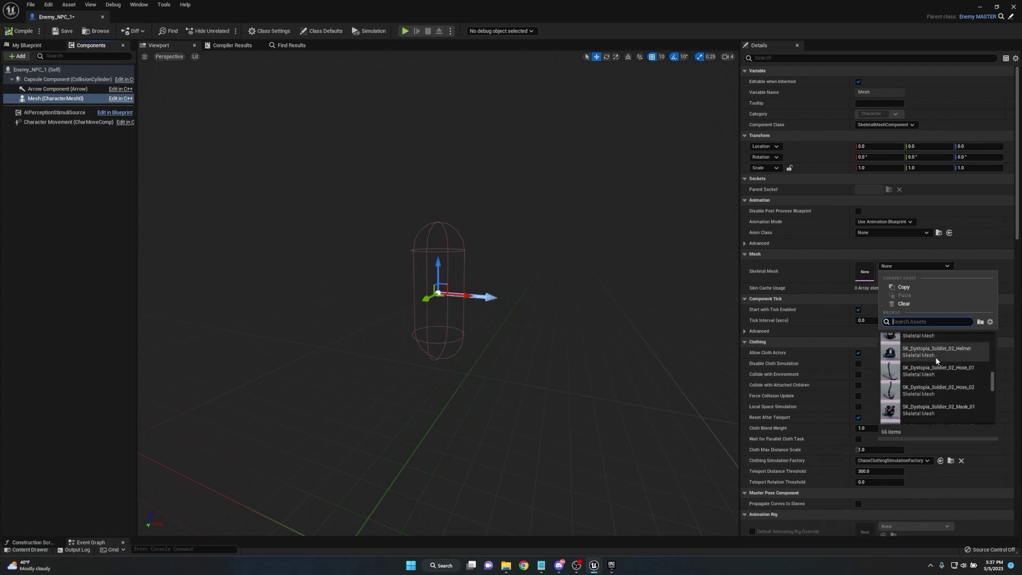
pyautogui.click(588, 297)
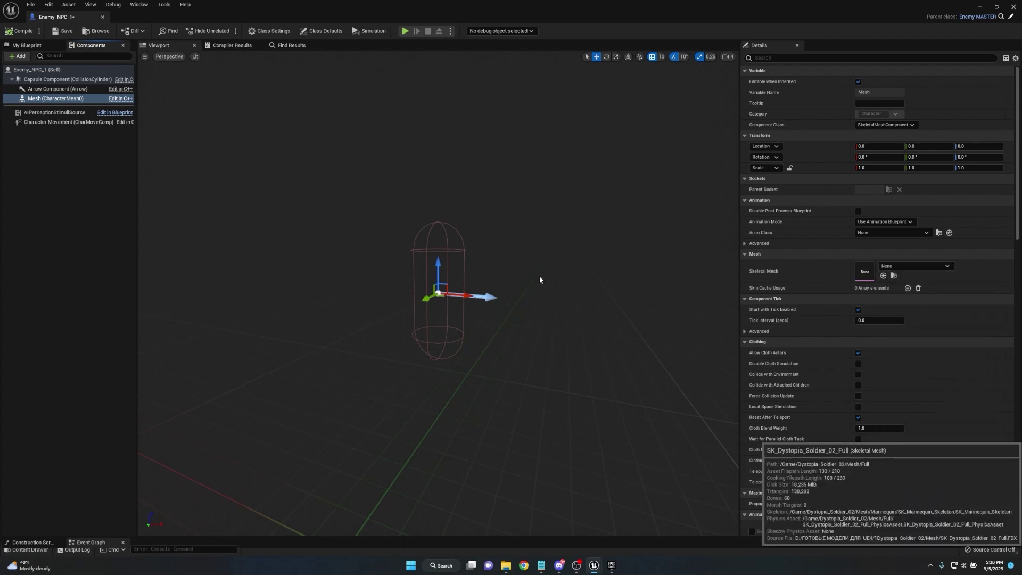
# Step: Move the soldier mesh down to Z -90 and rotate it to about -90° around Z to face the arrow
pyautogui.moveTo(440, 266); pyautogui.dragTo(425, 332)
pyautogui.press('e')
pyautogui.moveTo(458, 367)
pyautogui.mouseDown()
pyautogui.moveTo(484, 356)
pyautogui.moveTo(469, 373)
pyautogui.mouseUp()
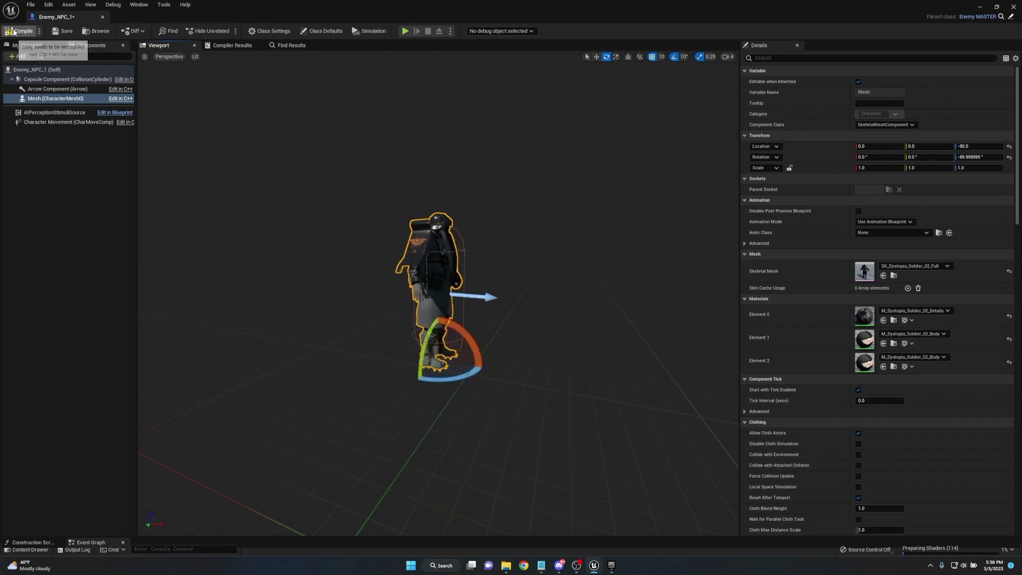
# Step: Save the Enemy_NPC_1 Blueprint and place an instance on the level floor at about X 2320, Y 1200
pyautogui.click(63, 31)
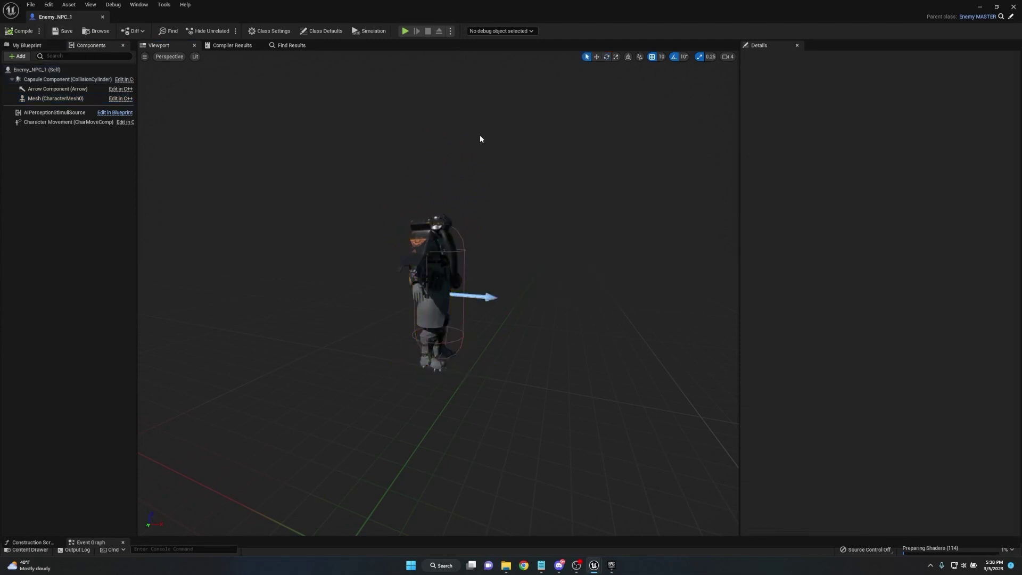
pyautogui.click(70, 114)
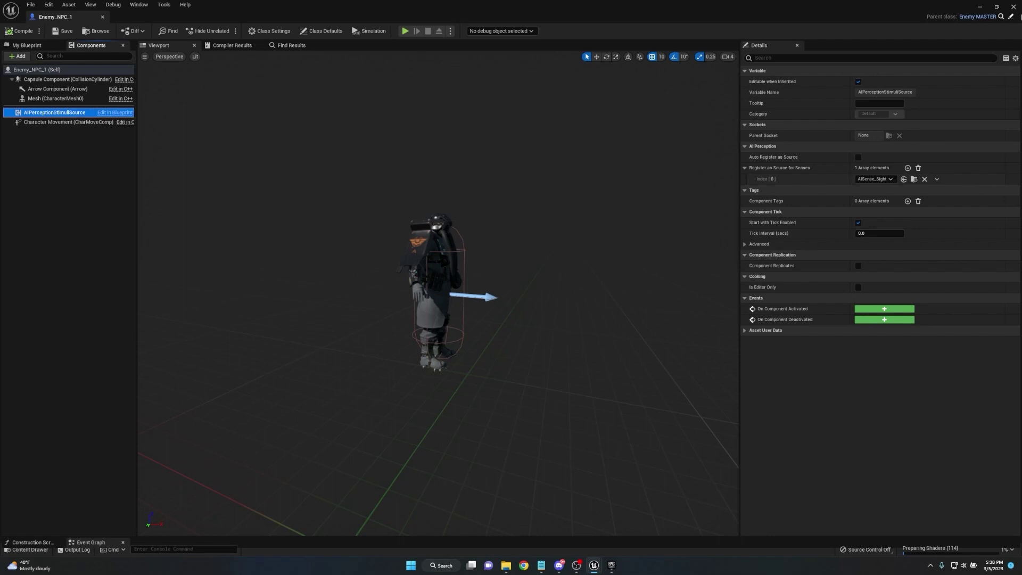
pyautogui.click(981, 7)
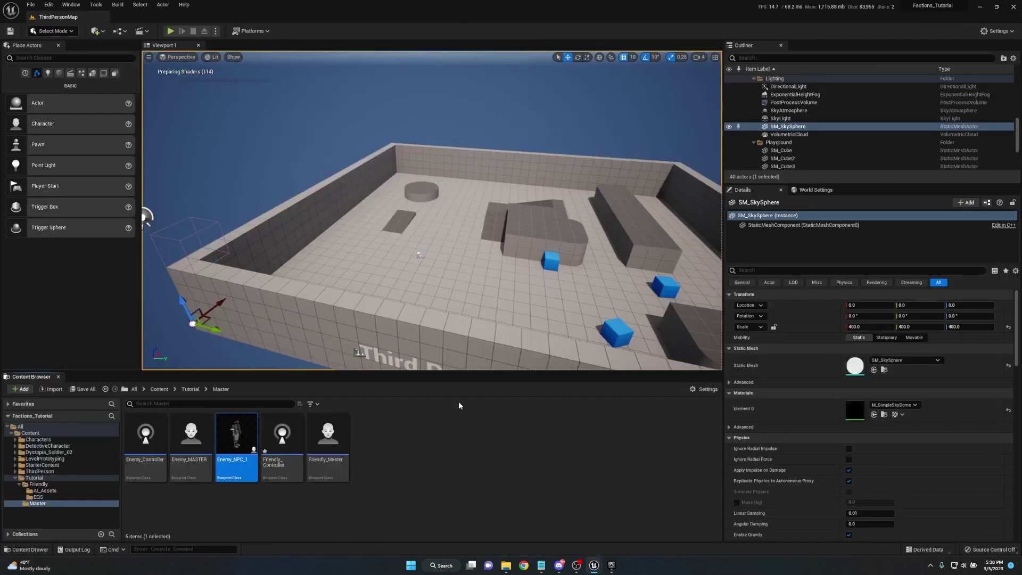
pyautogui.moveTo(248, 441)
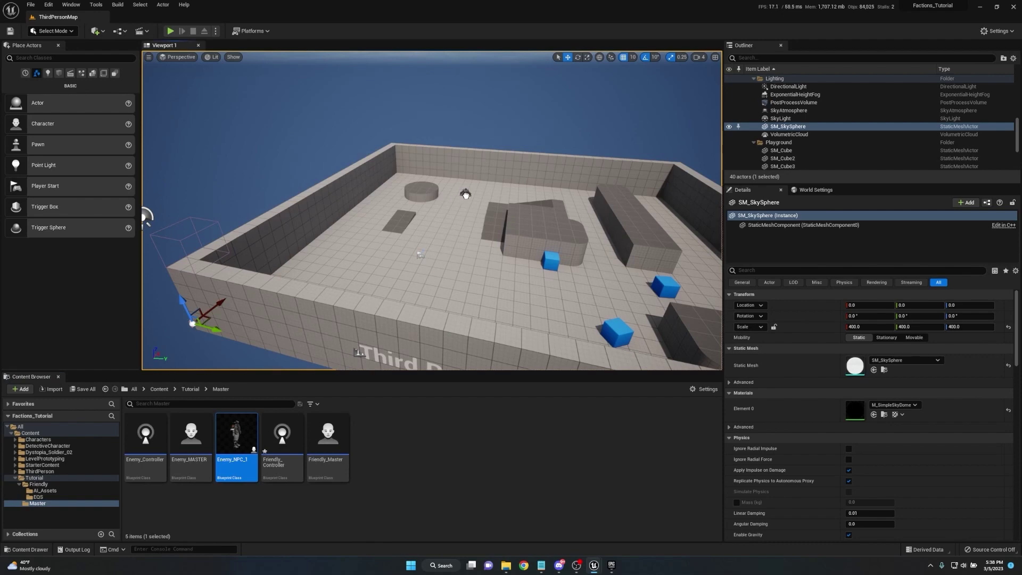
pyautogui.moveTo(464, 195); pyautogui.dragTo(465, 194)
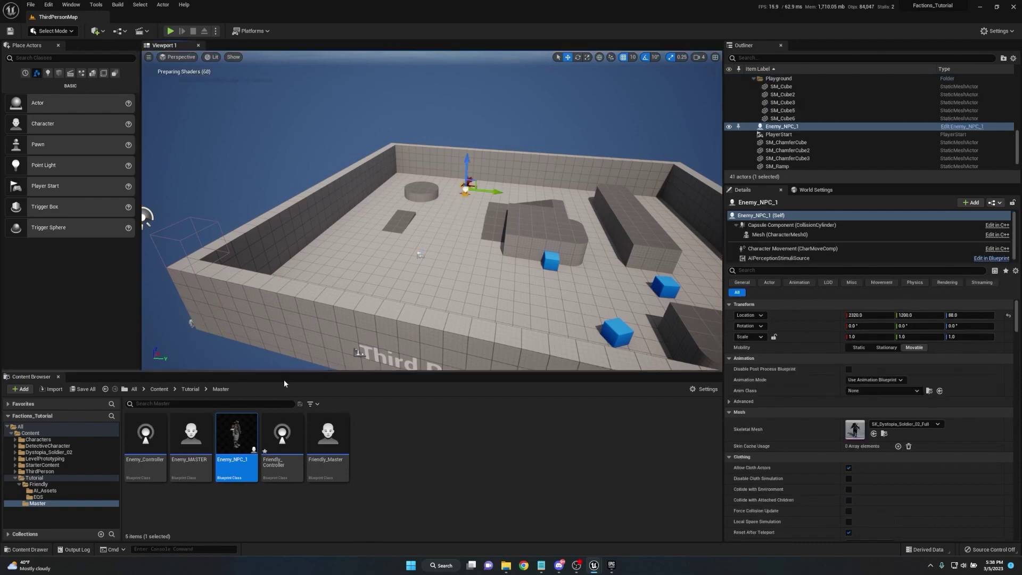
# Step: Create a child Blueprint class of Friendly_Master in the Master folder and name it Friendly_NPC_1
pyautogui.click(190, 390)
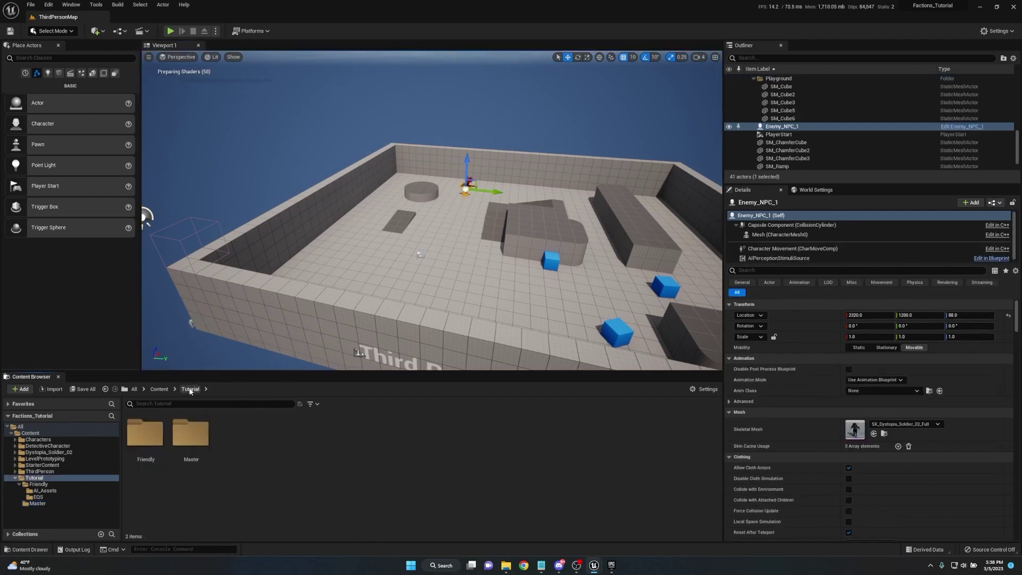
pyautogui.doubleClick(191, 439)
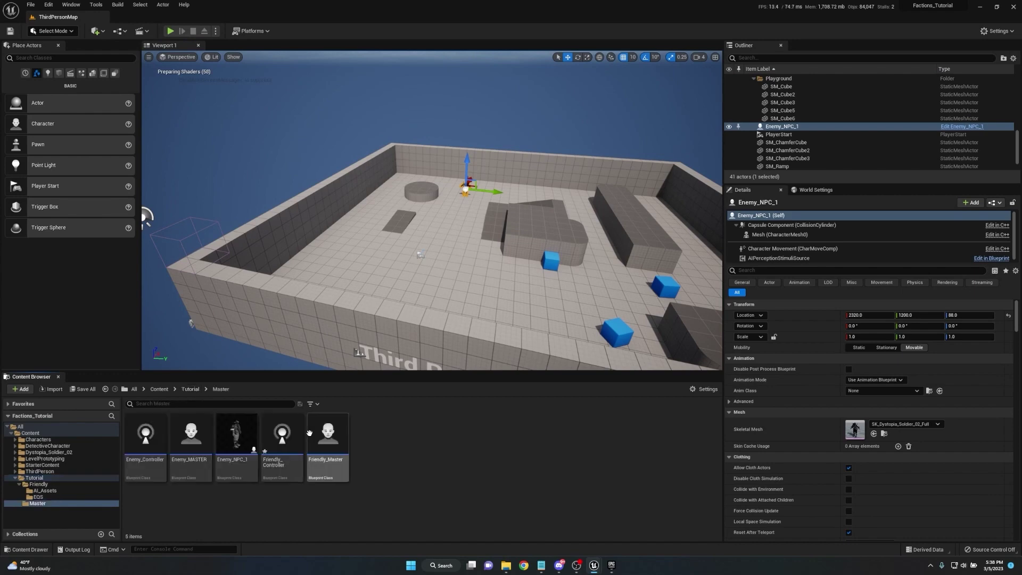
pyautogui.rightClick(340, 435)
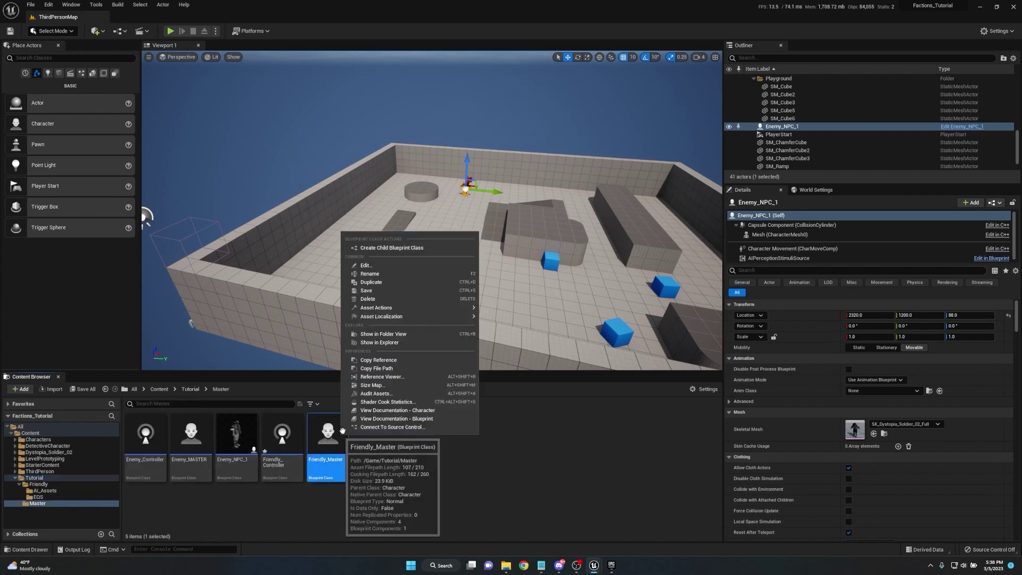
pyautogui.click(383, 248)
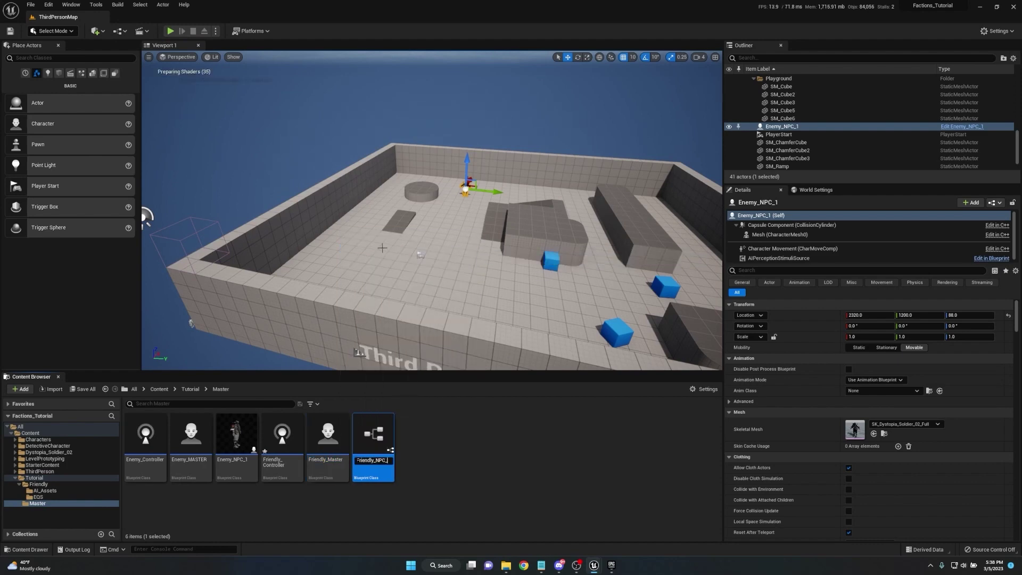
pyautogui.write('Friendly_NPC_1')
pyautogui.press('Return')
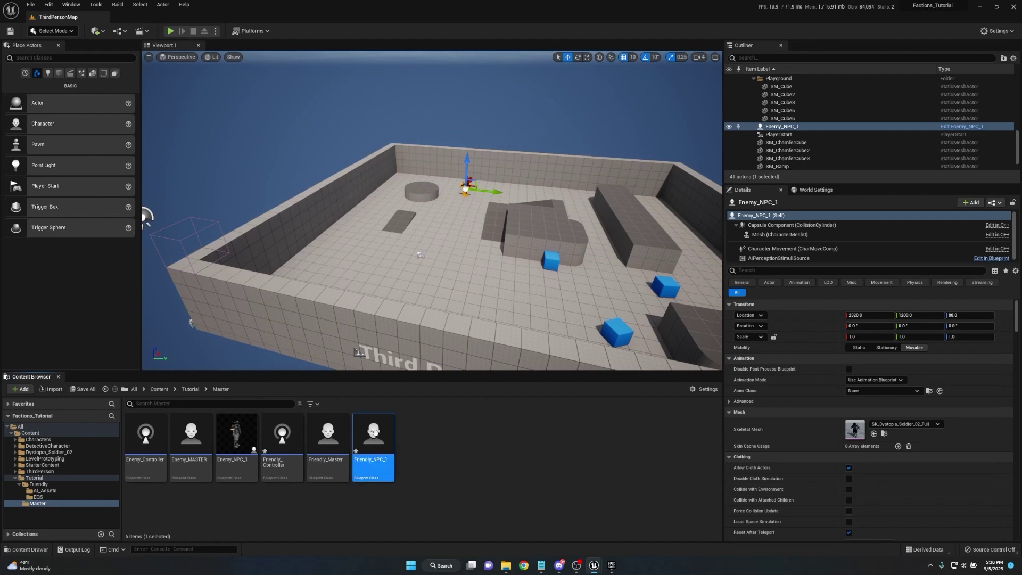
# Step: Open Friendly_NPC_1 and assign the skeletal mesh SK_Detective_Char_2_Mesh to its Mesh component
pyautogui.doubleClick(374, 432)
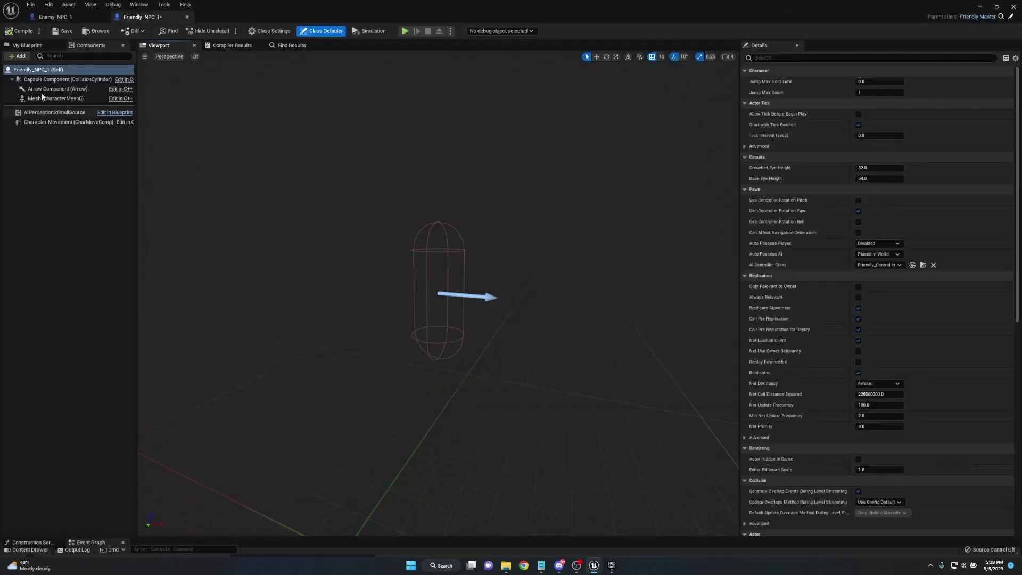
pyautogui.click(37, 98)
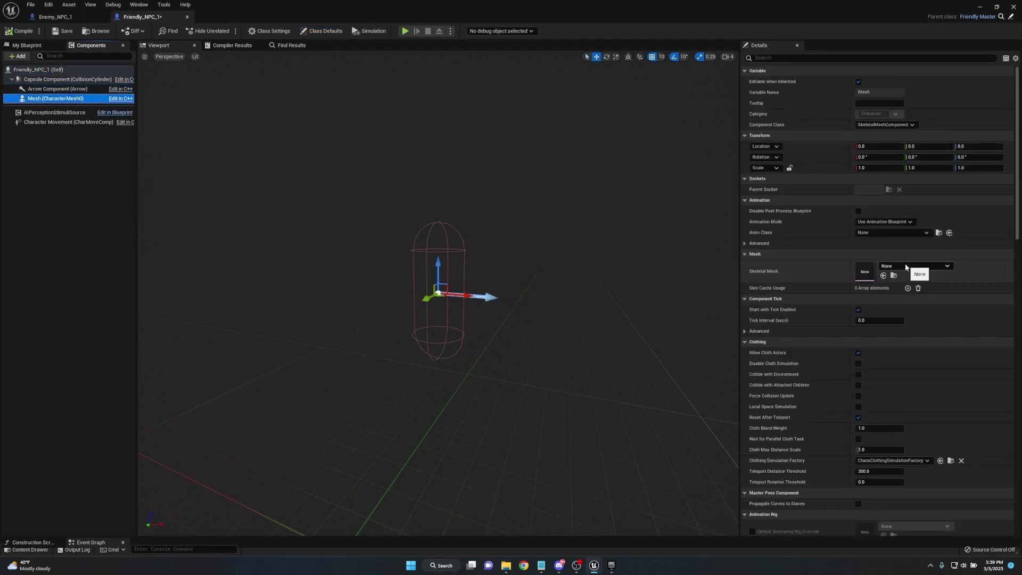
pyautogui.click(906, 267)
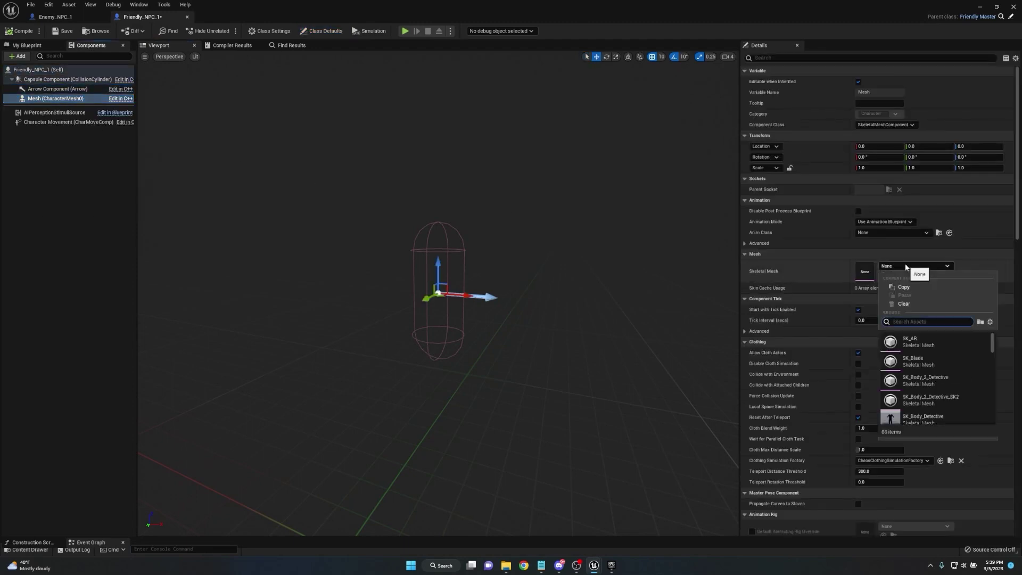
pyautogui.scroll(-3, 927, 368)
pyautogui.click(926, 372)
# Step: Lower the detective mesh to the base of the capsule, rotate it to face the arrow, and save Friendly_NPC_1
pyautogui.moveTo(436, 264); pyautogui.dragTo(485, 366)
pyautogui.press('e')
pyautogui.click(62, 31)
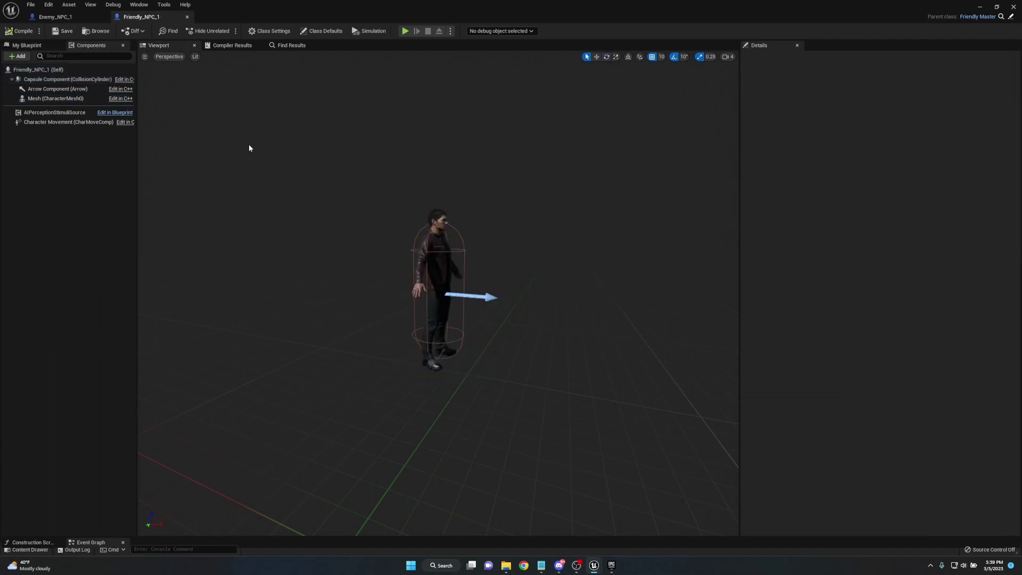
# Step: Place Friendly_NPC_1 in the level near the blue cubes at about X 1030, Y 2410 and rotate it about -90° around Z
pyautogui.click(980, 8)
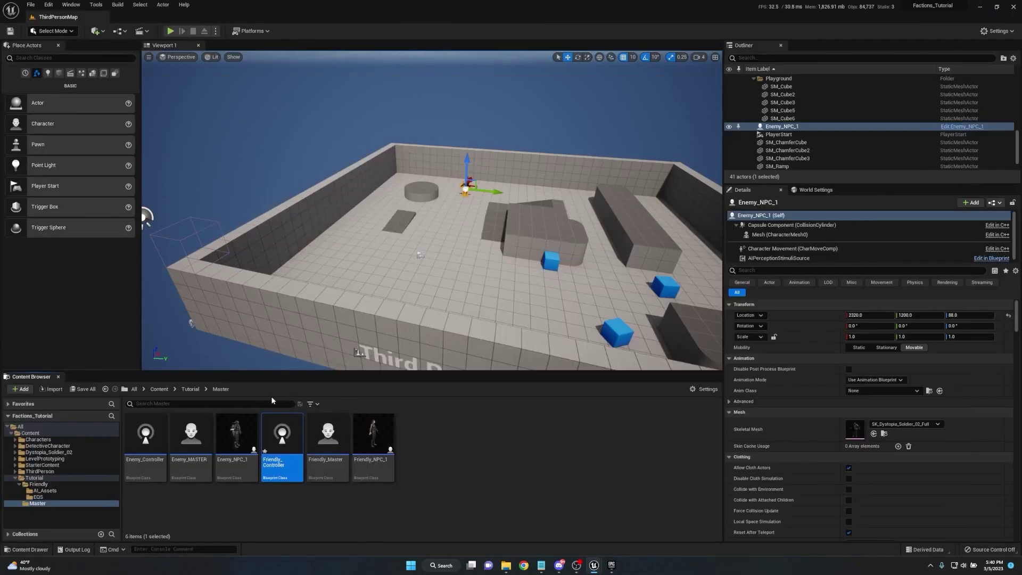
pyautogui.moveTo(373, 442); pyautogui.dragTo(577, 291)
pyautogui.press('e')
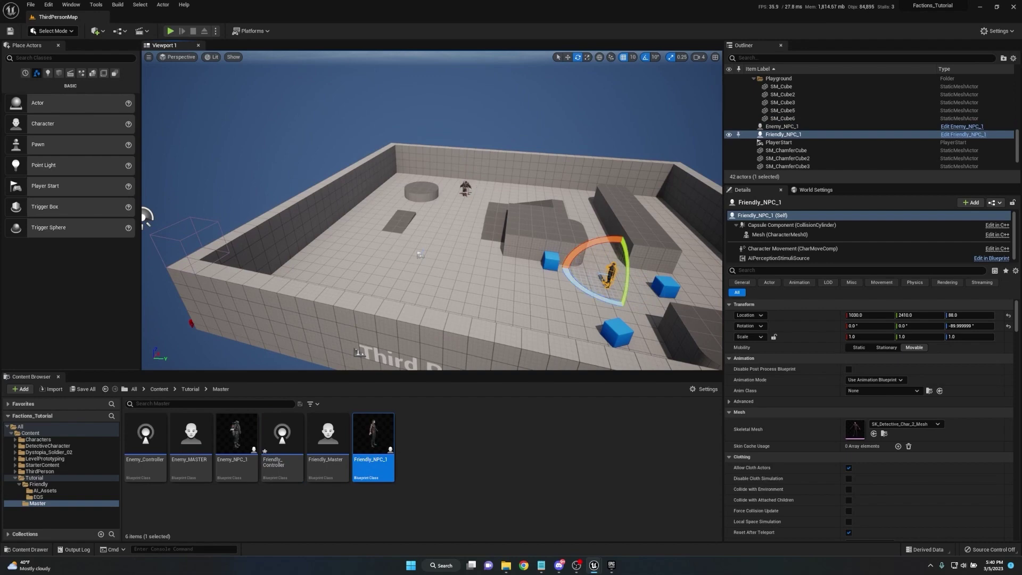
# Step: Open the Friendly_NPC_BT behavior tree, and open BP_ThirdPersonCharacter from the ThirdPerson Blueprints folder in a maximized editor
pyautogui.click(190, 389)
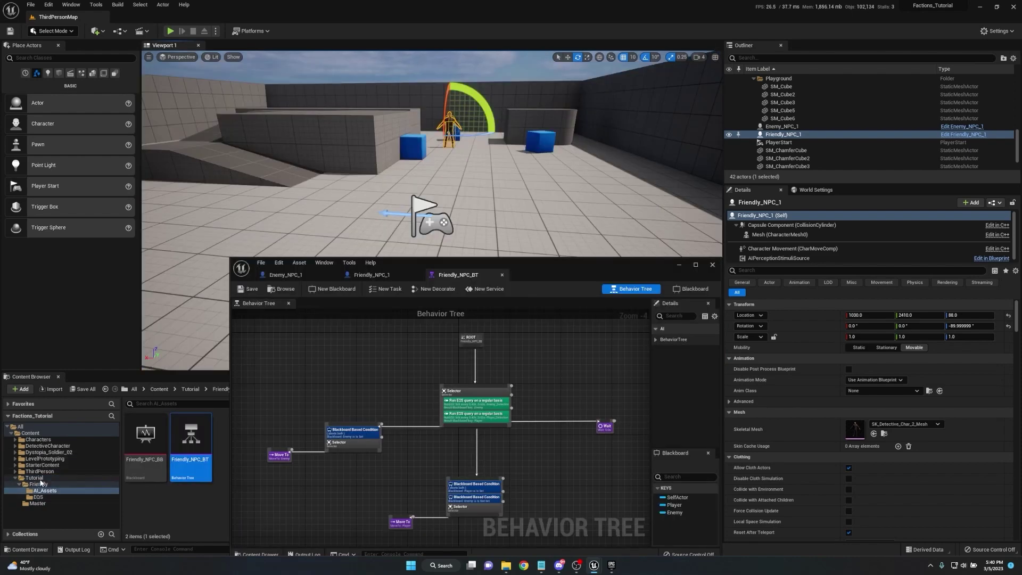
pyautogui.click(39, 472)
pyautogui.doubleClick(140, 432)
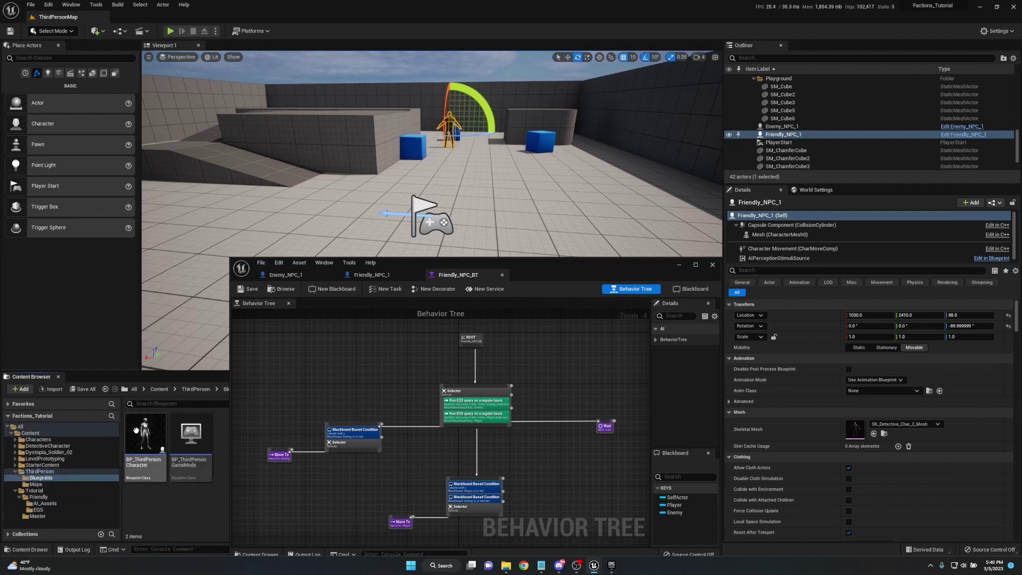
pyautogui.click(141, 437)
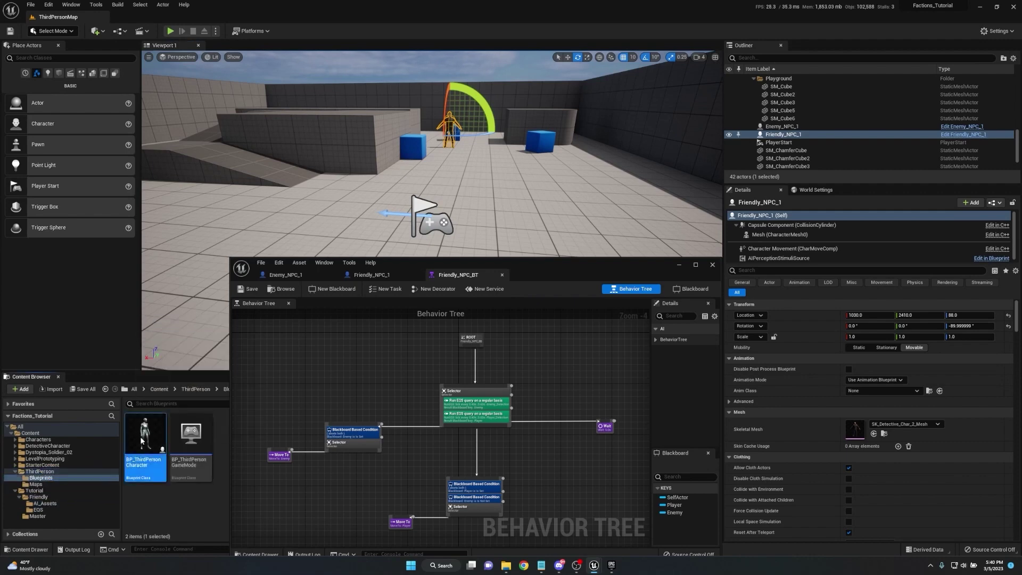
pyautogui.doubleClick(141, 440)
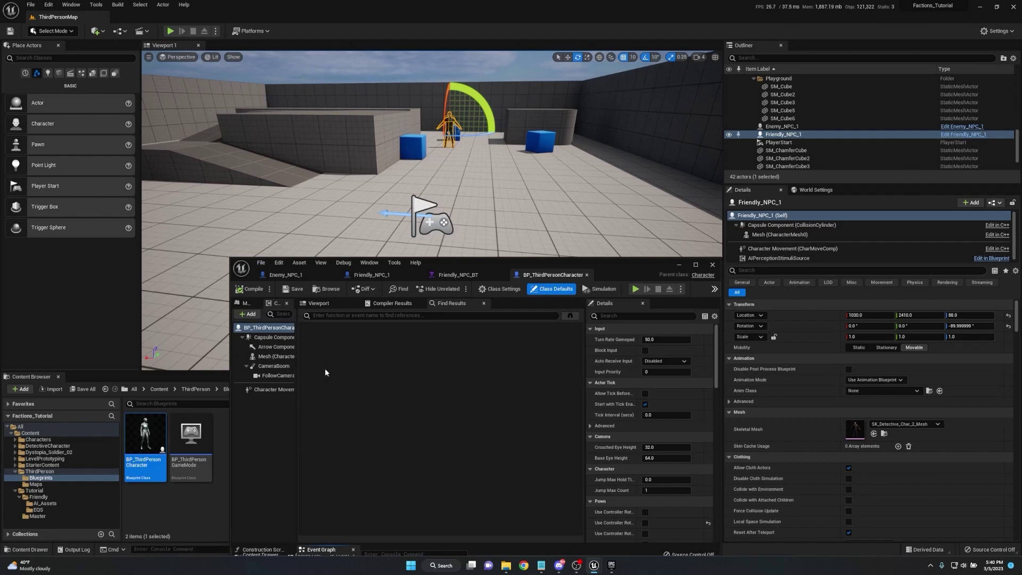
pyautogui.click(697, 266)
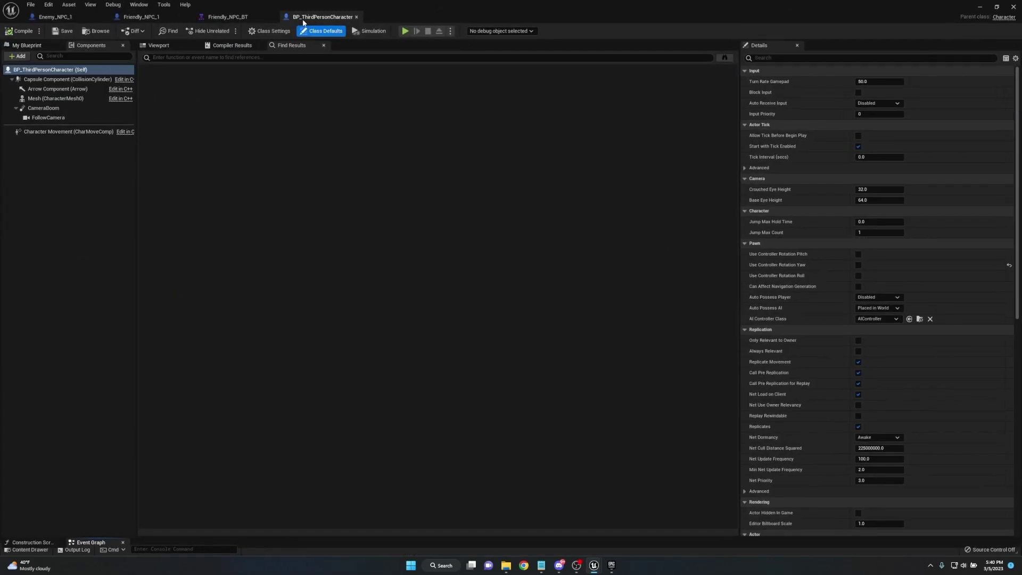
# Step: Add an AIPerception Stimuli Source component to BP_ThirdPersonCharacter, keeping its default name
pyautogui.click(20, 57)
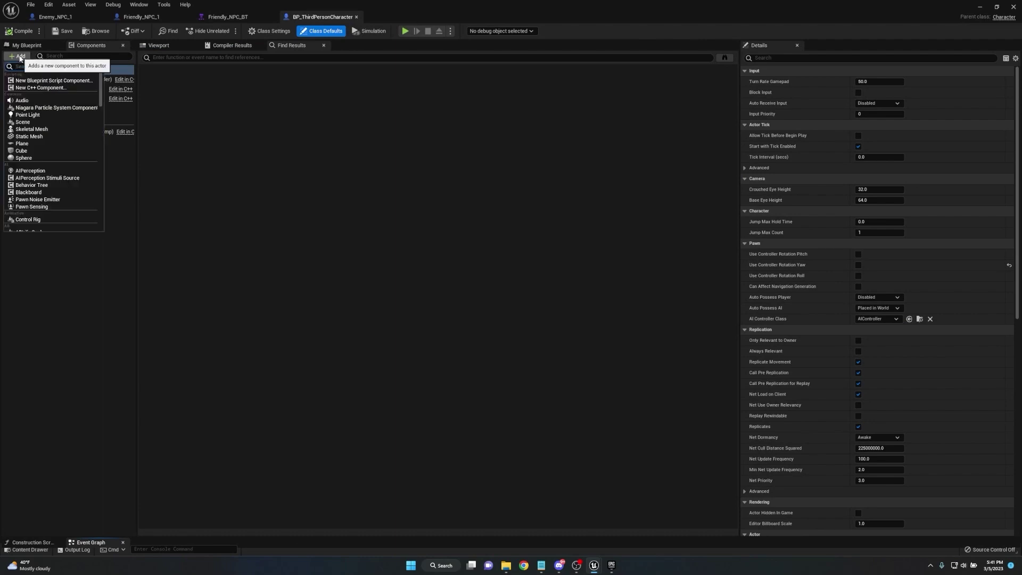
pyautogui.click(26, 178)
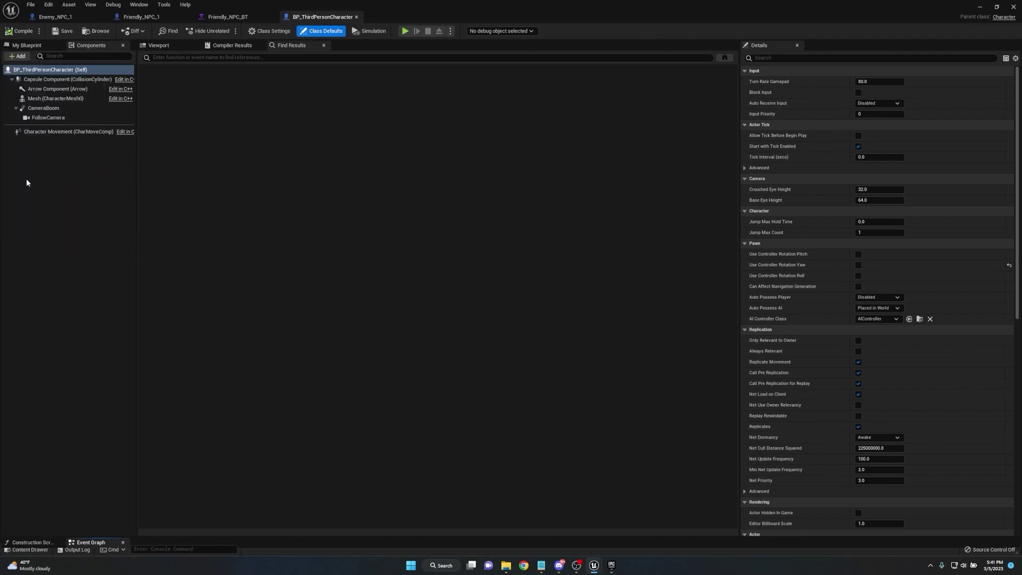
pyautogui.press('Return')
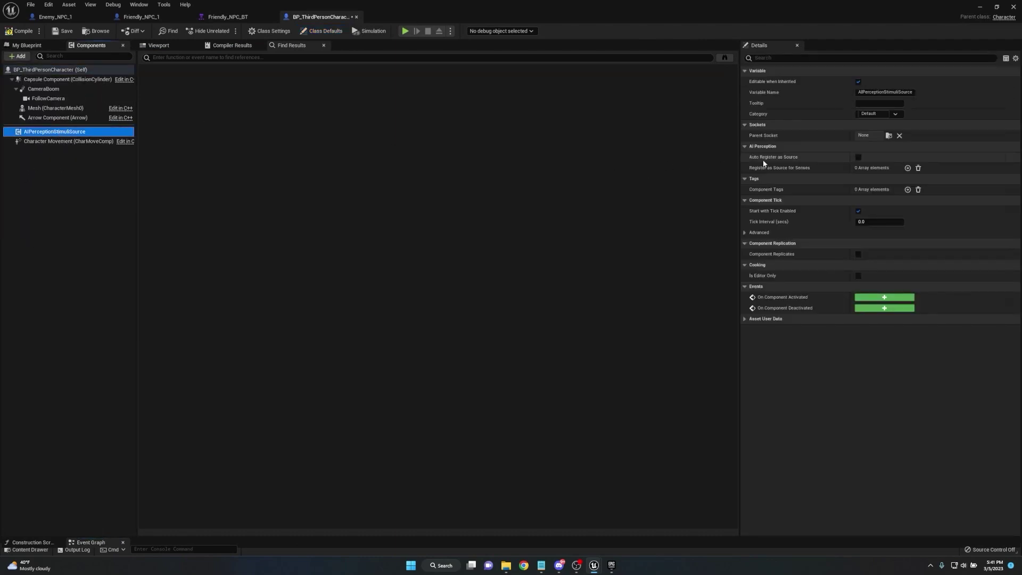
# Step: Register the stimuli source for AISense_Sight, compile and save BP_ThirdPersonCharacter, and return to the level
pyautogui.click(908, 167)
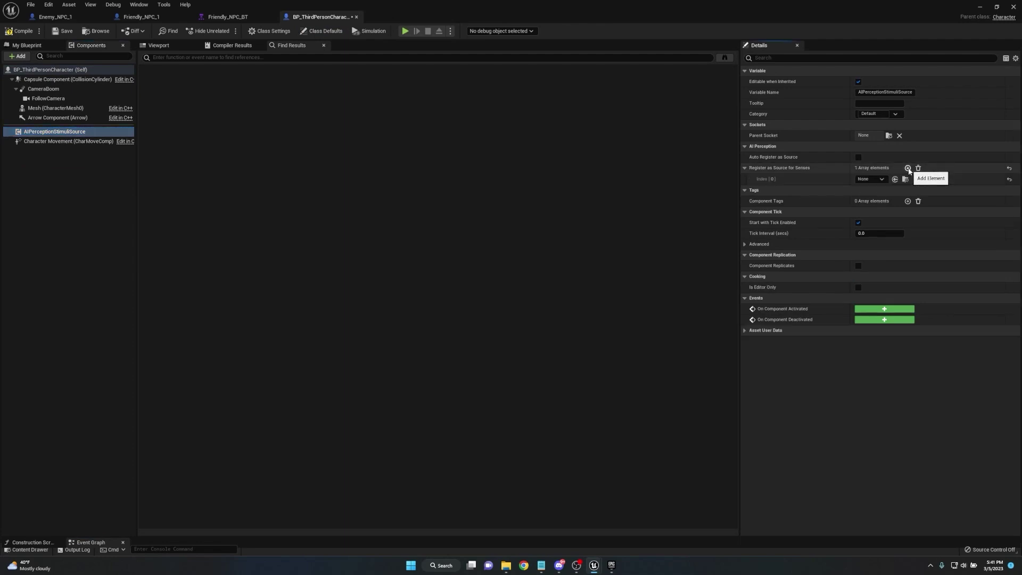
pyautogui.click(873, 180)
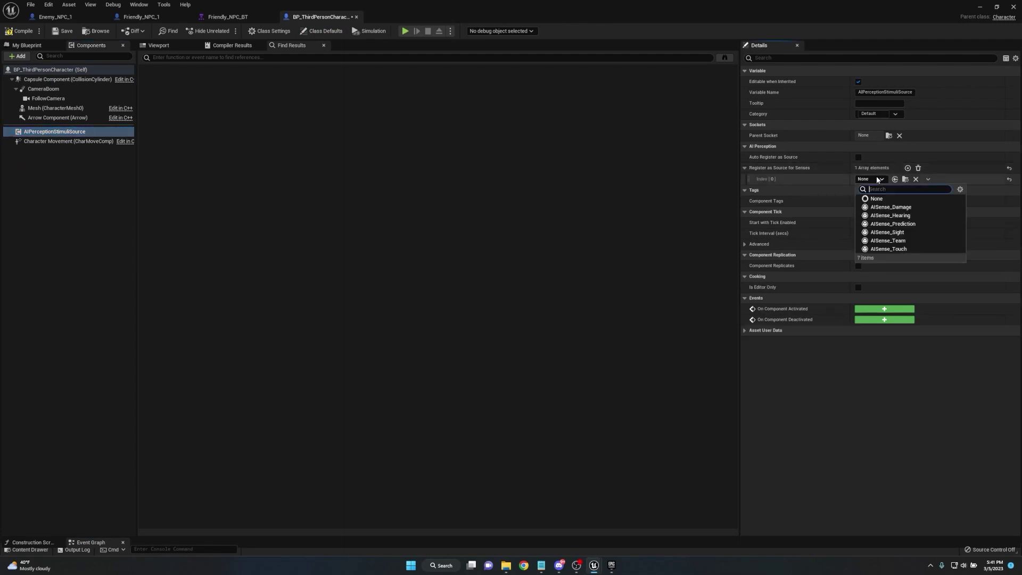
pyautogui.click(888, 233)
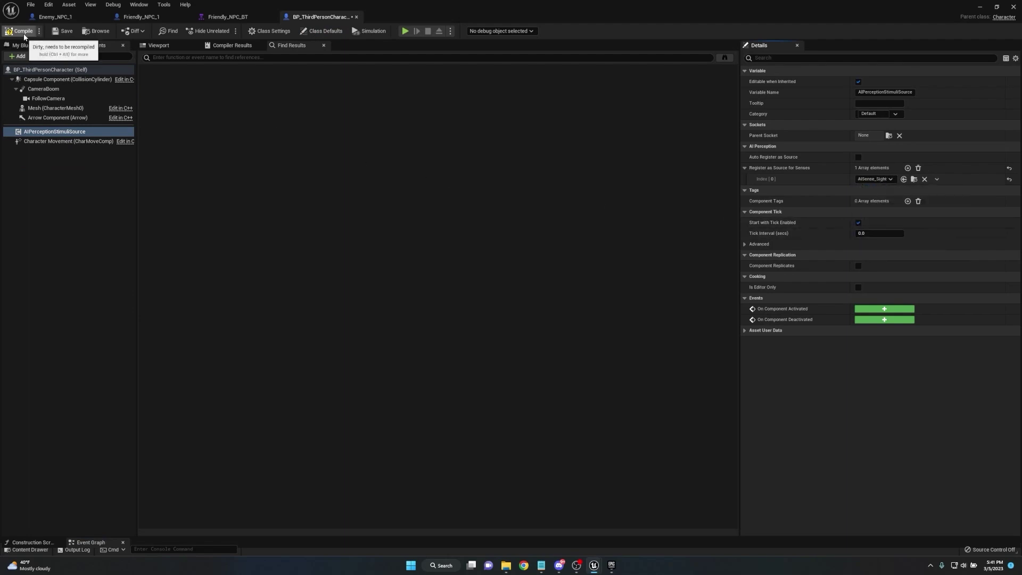
pyautogui.click(65, 31)
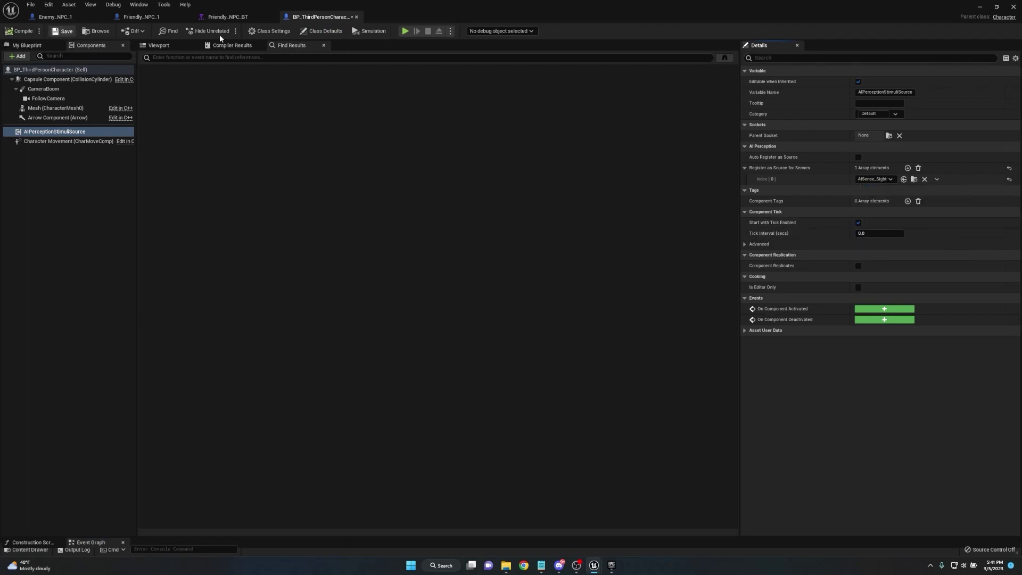
pyautogui.click(980, 7)
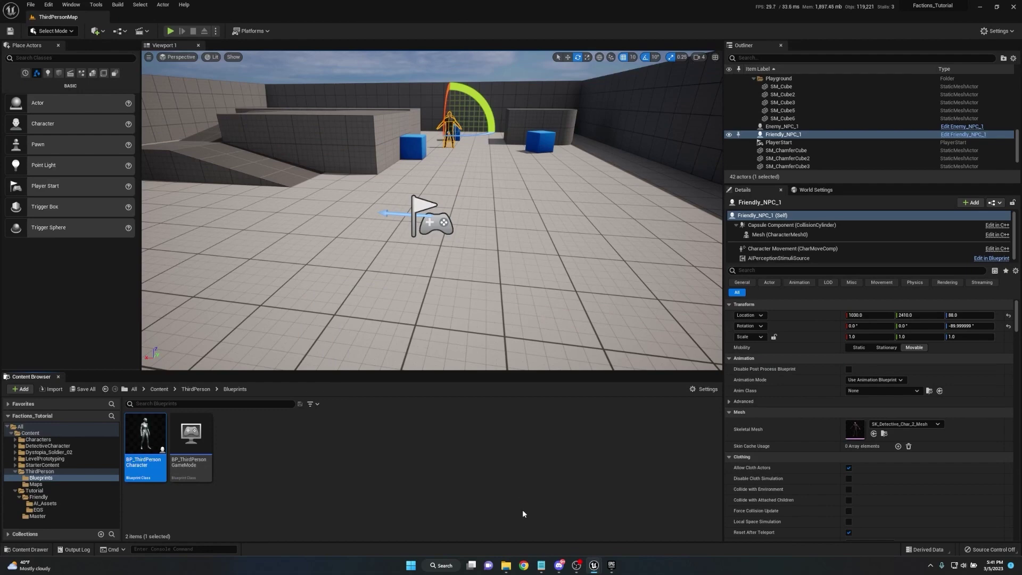
# Step: Play the level with the Friendly_NPC_BT window alongside, check how the tree and both NPCs behave, and stop the session
pyautogui.moveTo(645, 223); pyautogui.dragTo(639, 272)
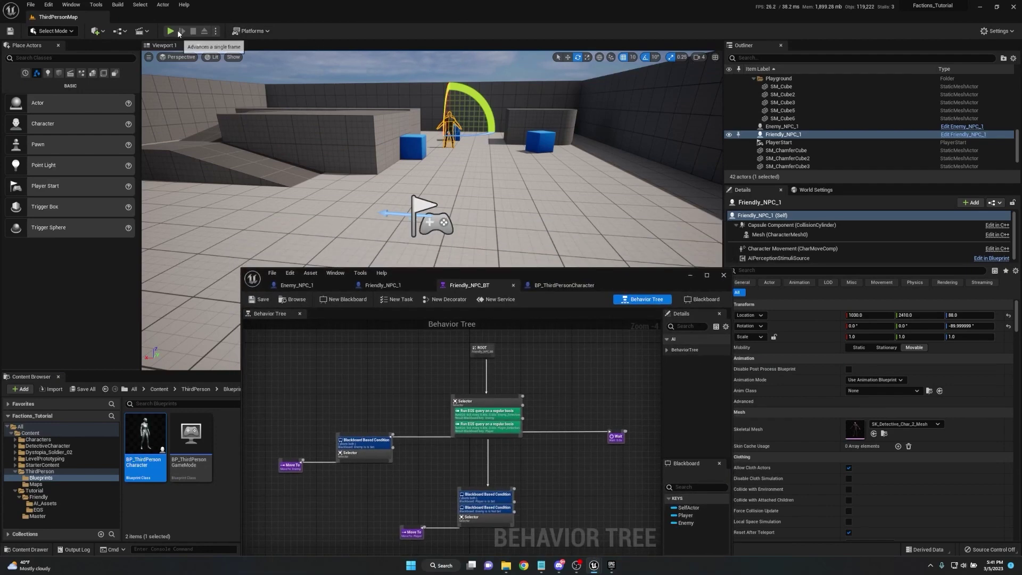
pyautogui.click(169, 33)
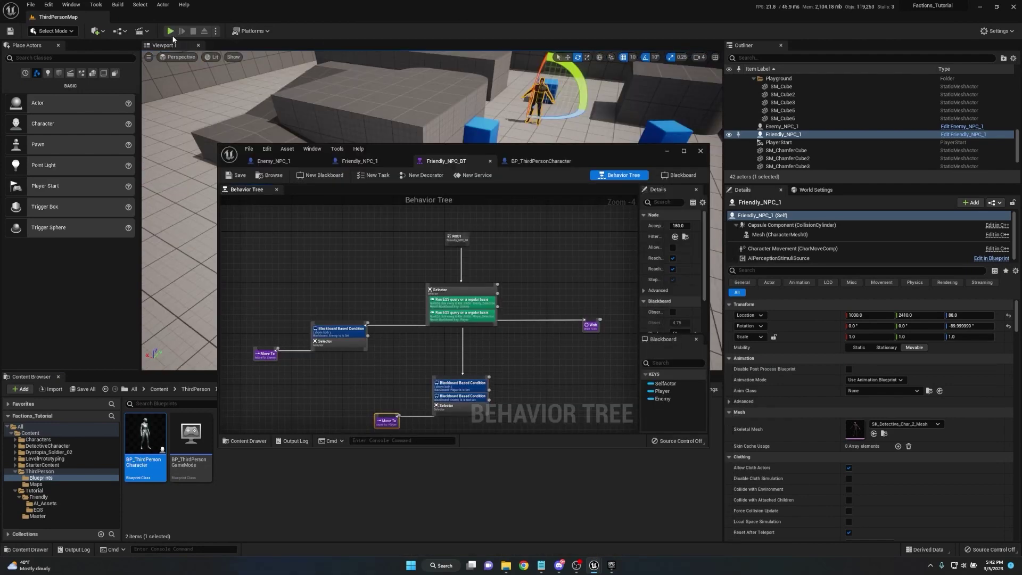
pyautogui.click(171, 32)
pyautogui.moveTo(577, 157); pyautogui.dragTo(568, 235)
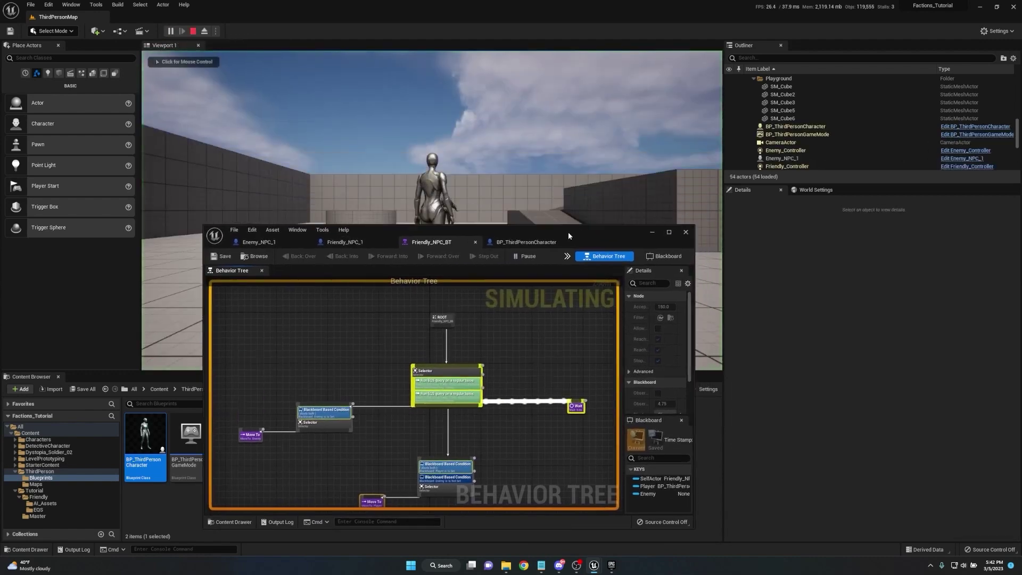
pyautogui.click(548, 173)
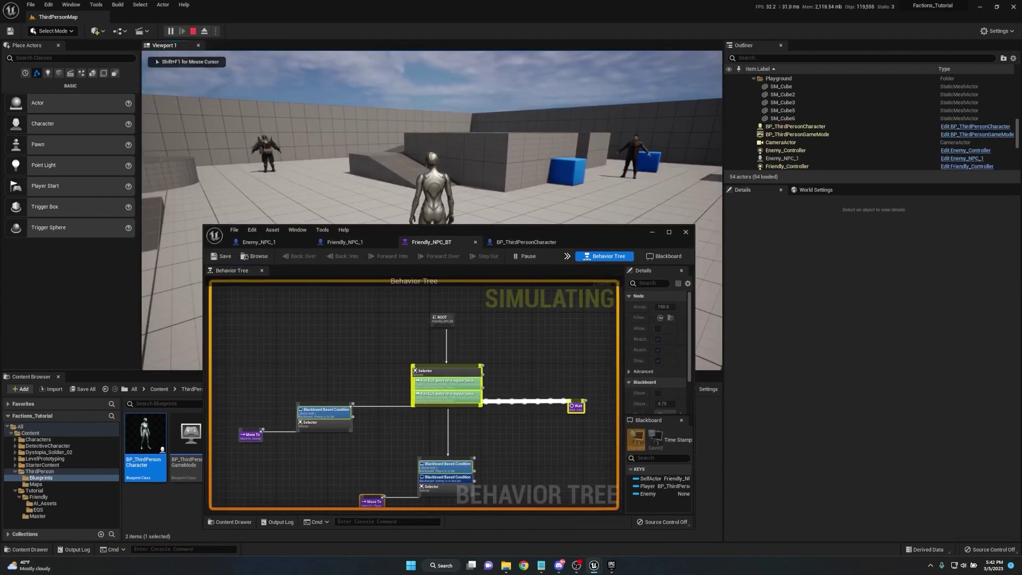
pyautogui.press('Escape')
# Step: Find the navigation actors with the search term "Nav" and place a NavMeshBoundsVolume on the level floor
pyautogui.moveTo(431, 213); pyautogui.dragTo(425, 266, button='right')
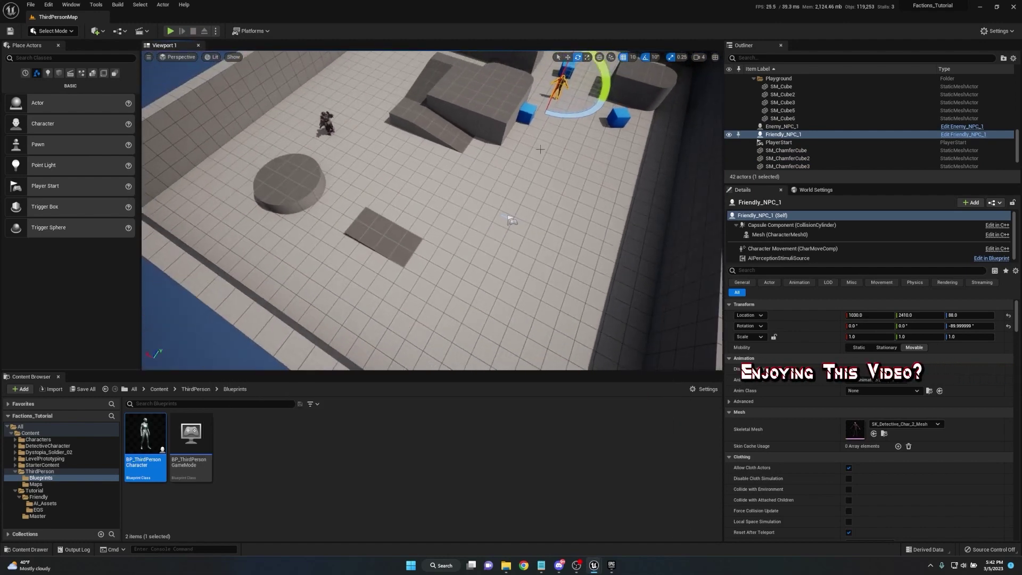
pyautogui.click(84, 59)
pyautogui.write('Nav')
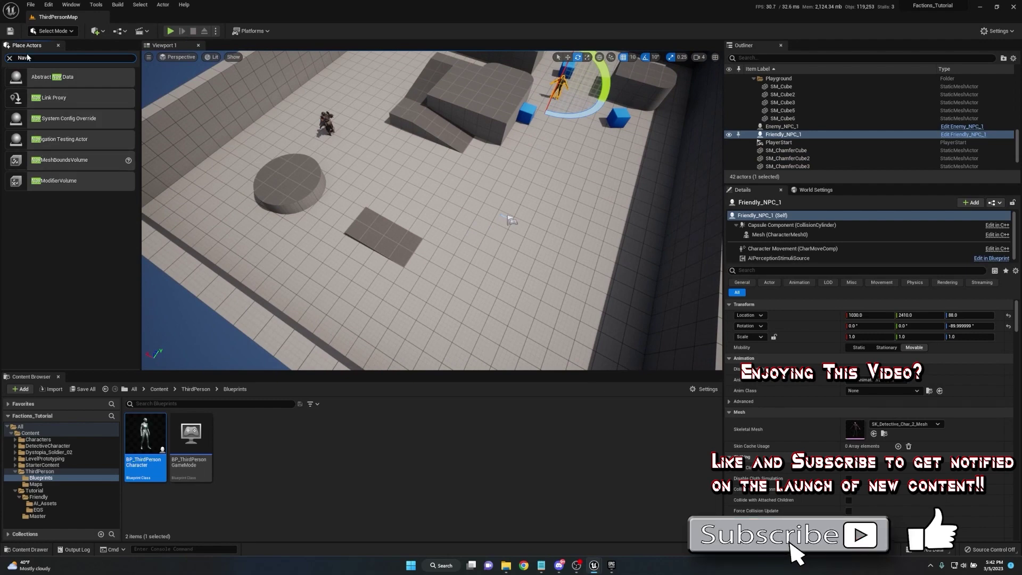
pyautogui.moveTo(53, 158); pyautogui.dragTo(445, 202)
# Step: Scale the NavMeshBoundsVolume to 12.75 in X and 16.5 in Y so it spans the arena
pyautogui.press('r')
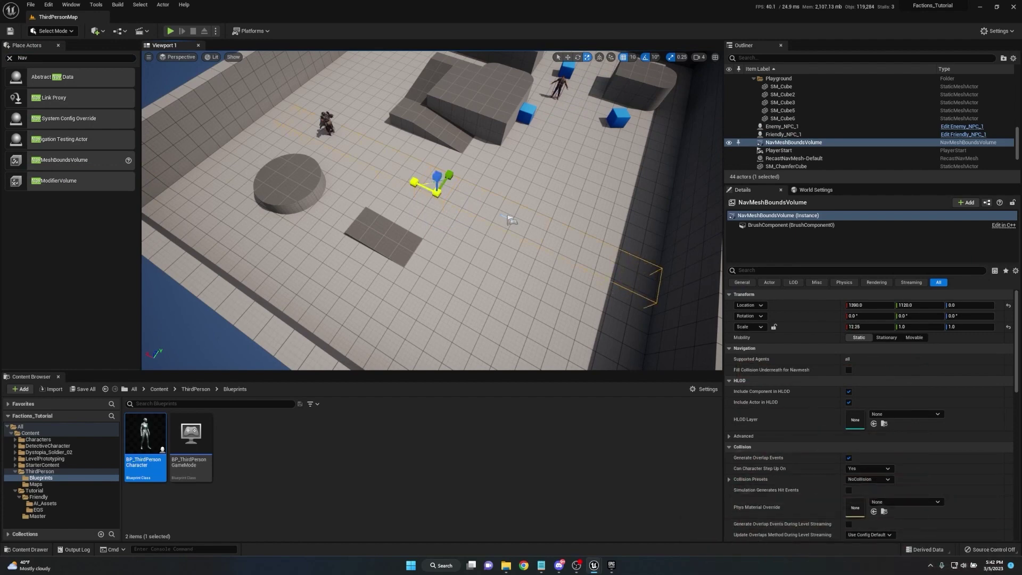
pyautogui.moveTo(455, 172)
pyautogui.mouseDown()
pyautogui.moveTo(463, 166)
pyautogui.moveTo(435, 174)
pyautogui.mouseUp()
pyautogui.press('e')
pyautogui.press('r')
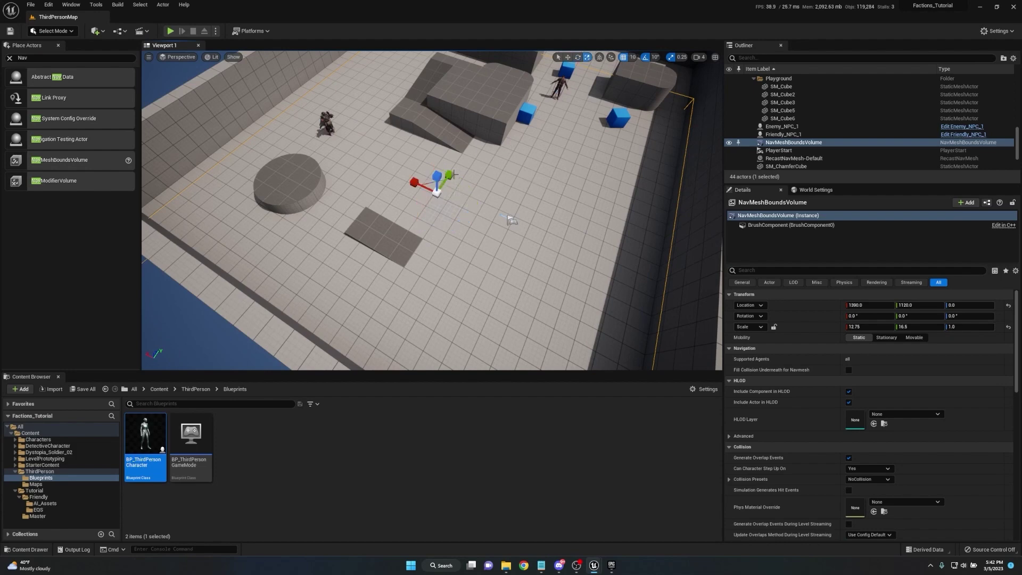
# Step: Move the NavMeshBoundsVolume along Y to 1800 and turn on the navigation mesh display in the level
pyautogui.press('w')
pyautogui.moveTo(446, 178); pyautogui.dragTo(498, 115)
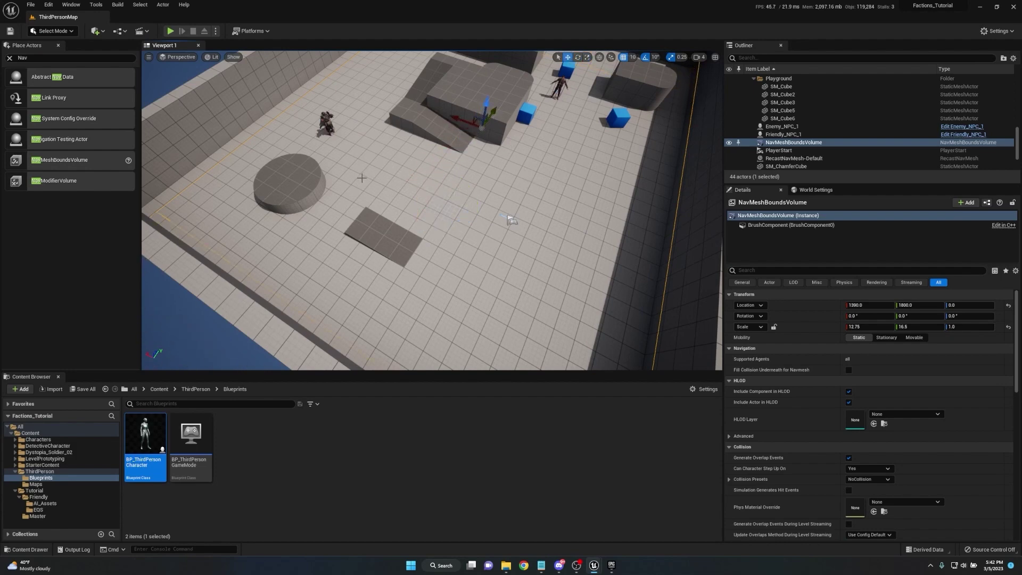
pyautogui.press('p')
pyautogui.moveTo(509, 220); pyautogui.dragTo(421, 242, button='right')
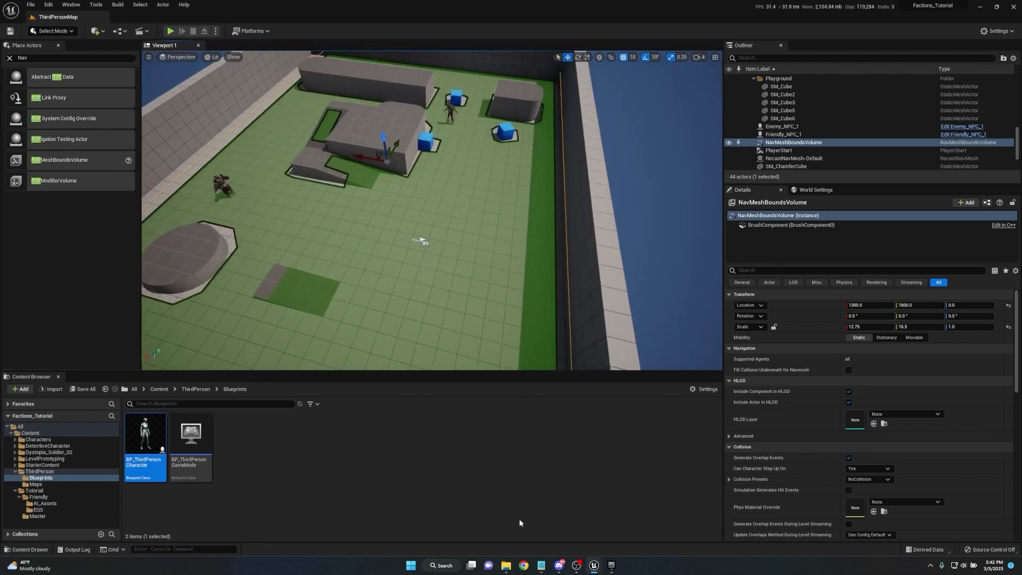
# Step: Play the level twice beside the Friendly_NPC_BT window and check how the friendly NPC pursues its targets
pyautogui.moveTo(595, 566)
pyautogui.click(639, 524)
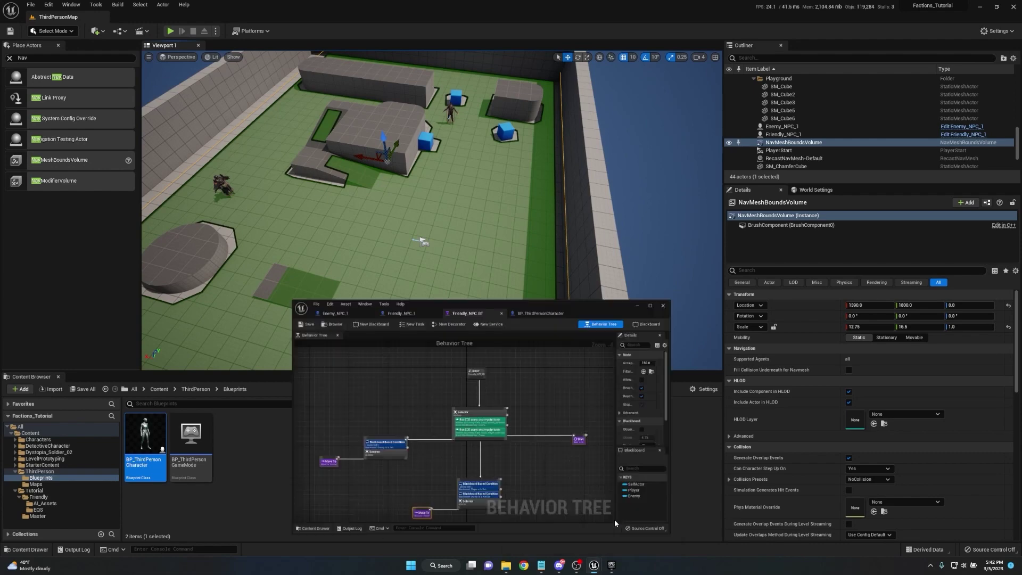
pyautogui.click(170, 31)
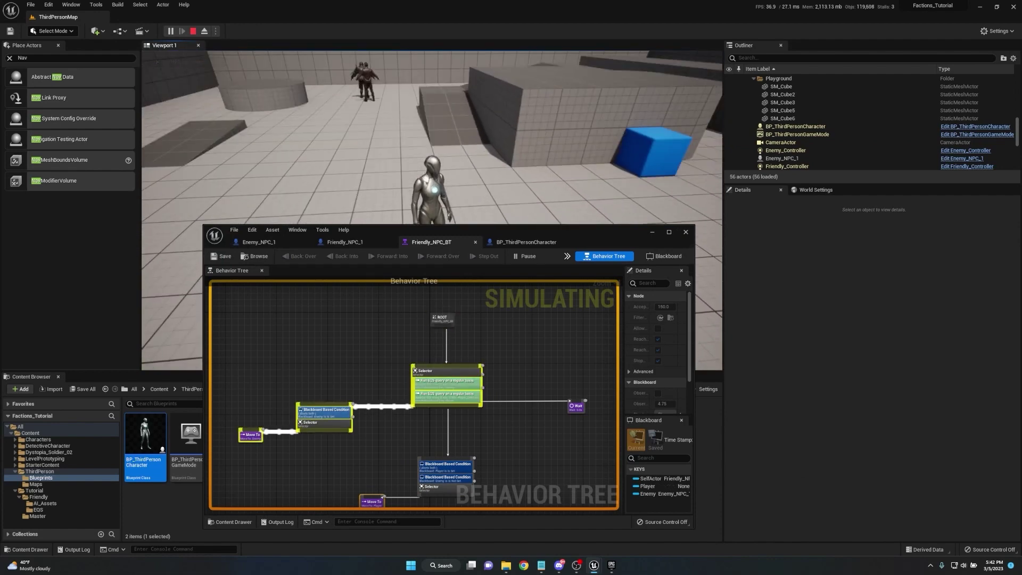
pyautogui.press('Escape')
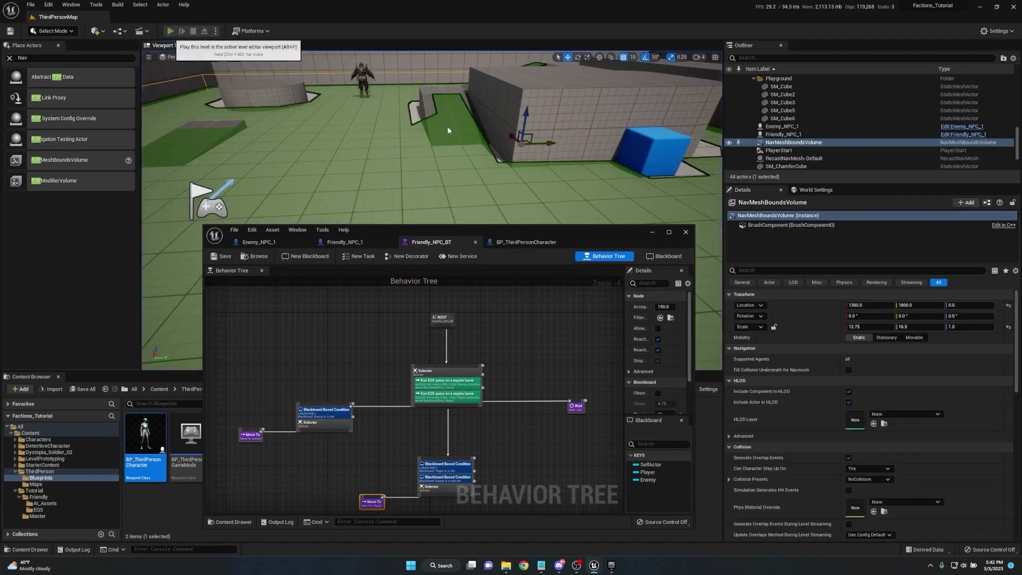
pyautogui.hotkey('alt', 'p')
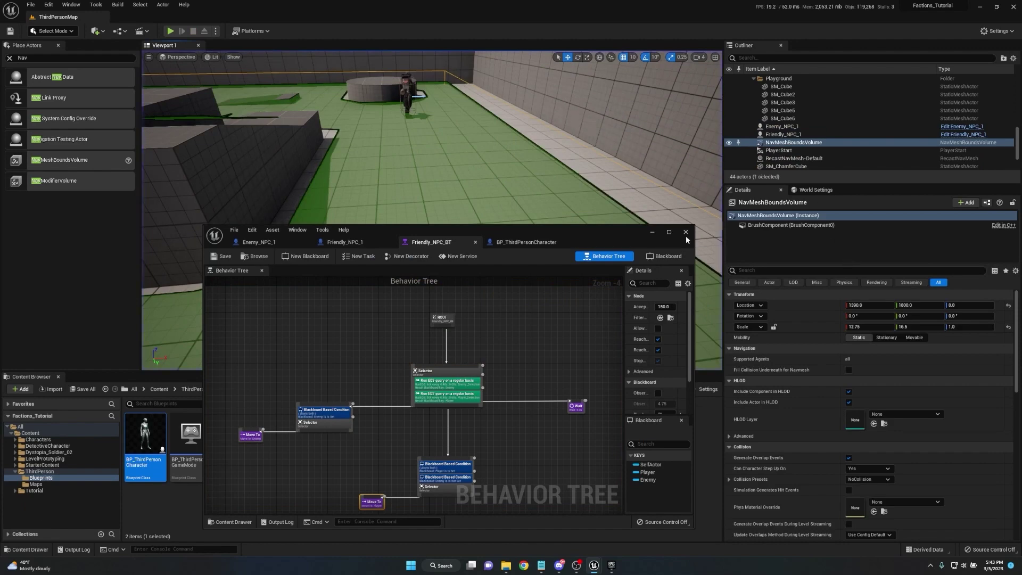
# Step: Examine the branches and conditions of Friendly_NPC_BT in a maximized editor, and survey the NPCs and navigation mesh in the level
pyautogui.click(669, 231)
pyautogui.moveTo(502, 243); pyautogui.dragTo(680, 350, button='right')
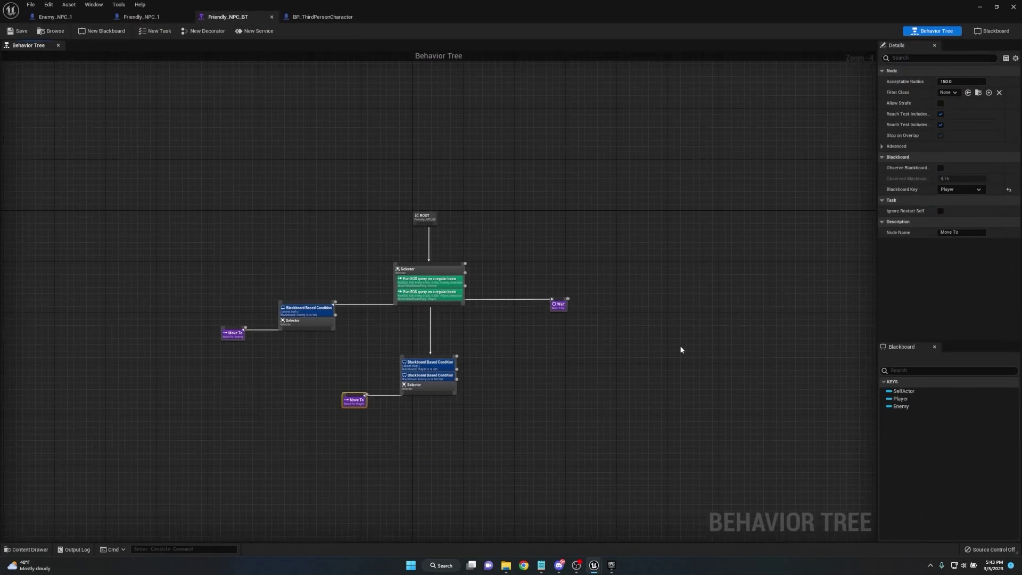
pyautogui.click(980, 6)
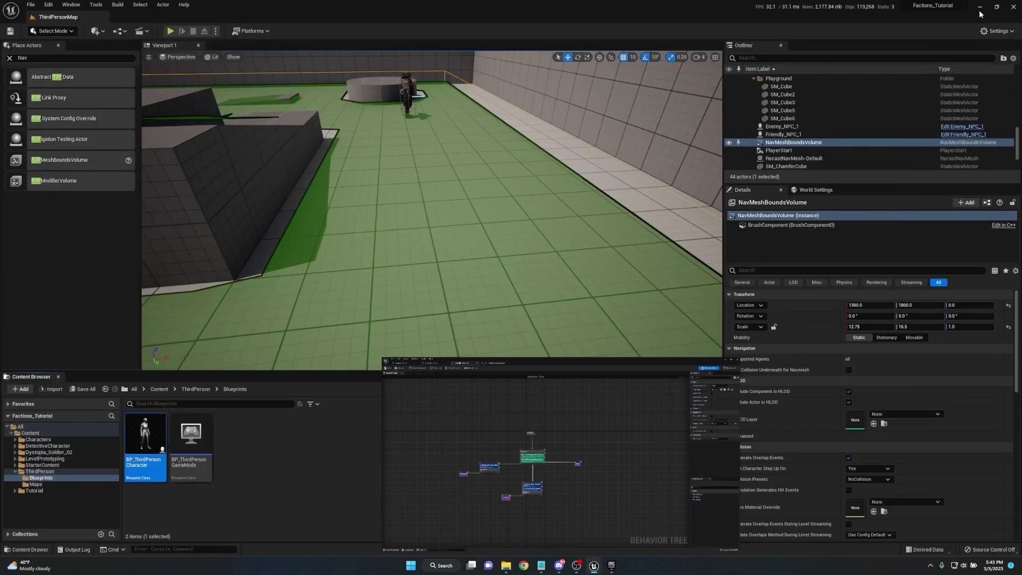
pyautogui.moveTo(373, 239)
pyautogui.mouseDown(button='right')
pyautogui.moveTo(360, 226)
pyautogui.moveTo(419, 227)
pyautogui.moveTo(320, 224)
pyautogui.moveTo(412, 227)
pyautogui.moveTo(378, 227)
pyautogui.mouseUp(button='right')
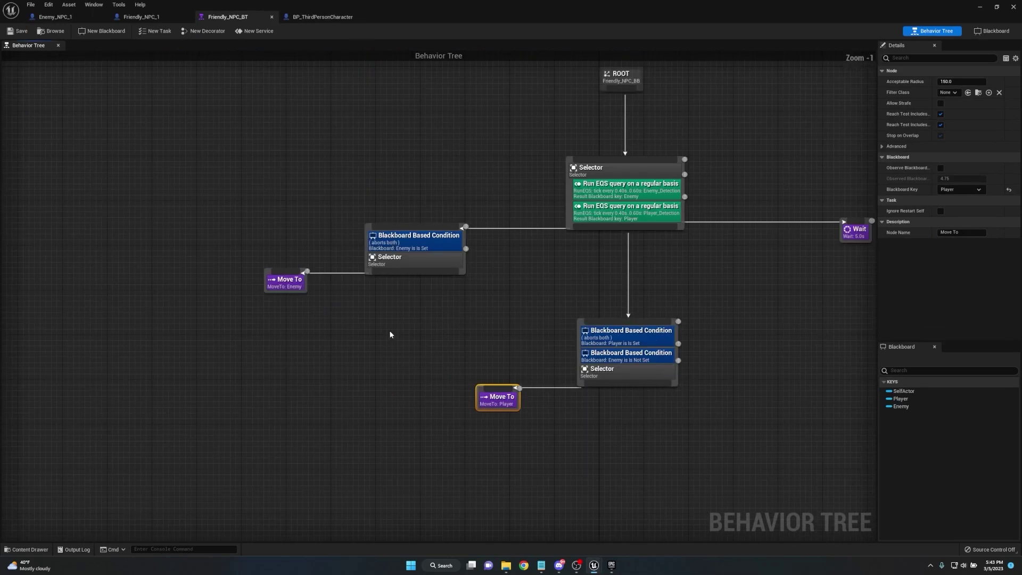
pyautogui.moveTo(389, 334); pyautogui.dragTo(339, 327, button='right')
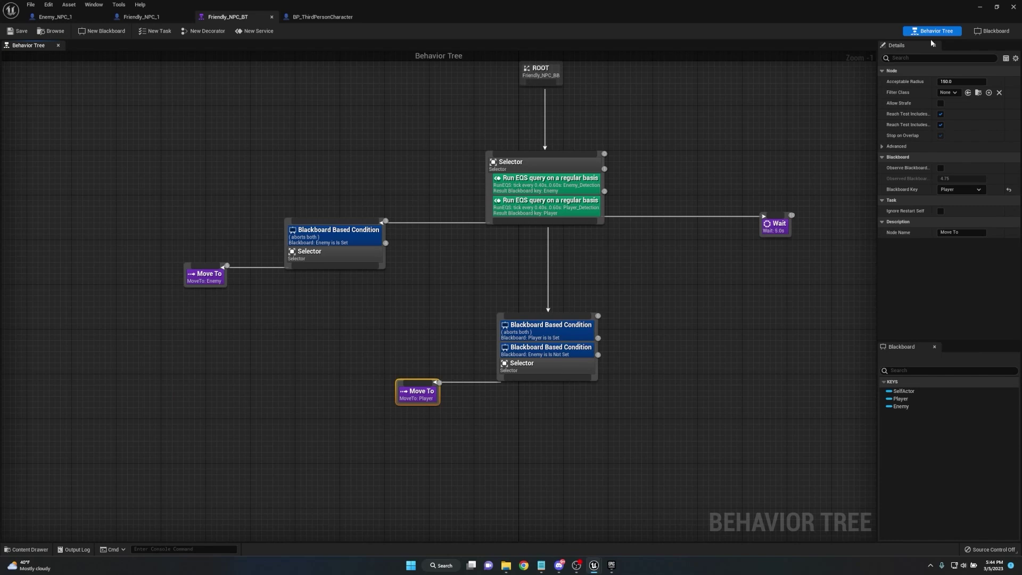
pyautogui.click(983, 8)
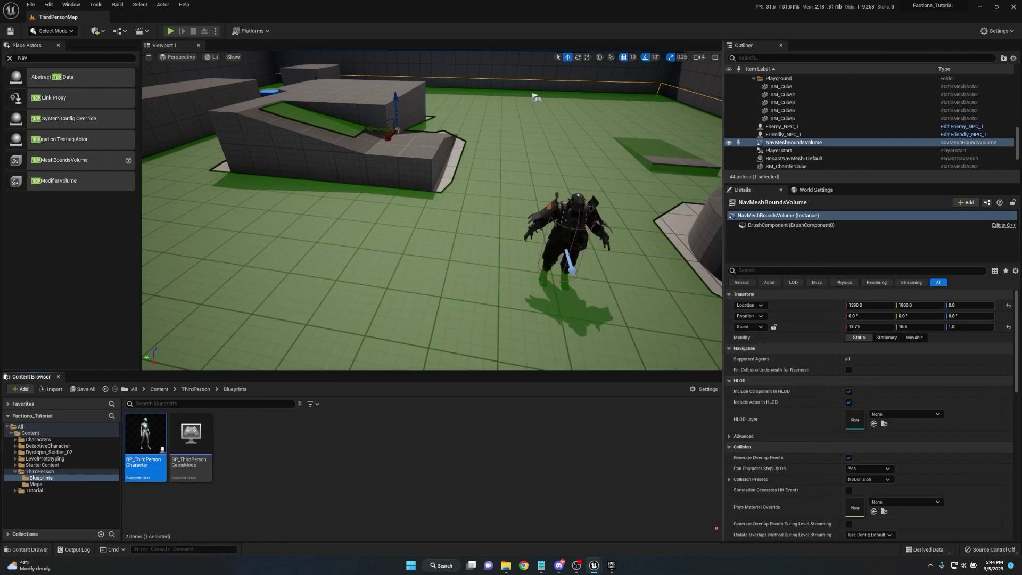
pyautogui.scroll(-10, 536, 97)
pyautogui.moveTo(370, 156); pyautogui.dragTo(456, 182, button='right')
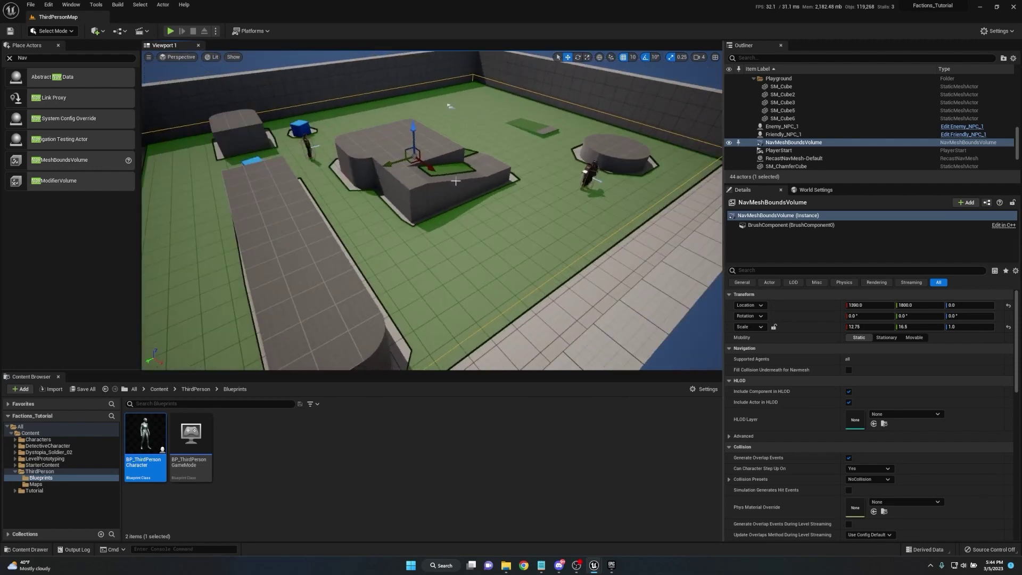